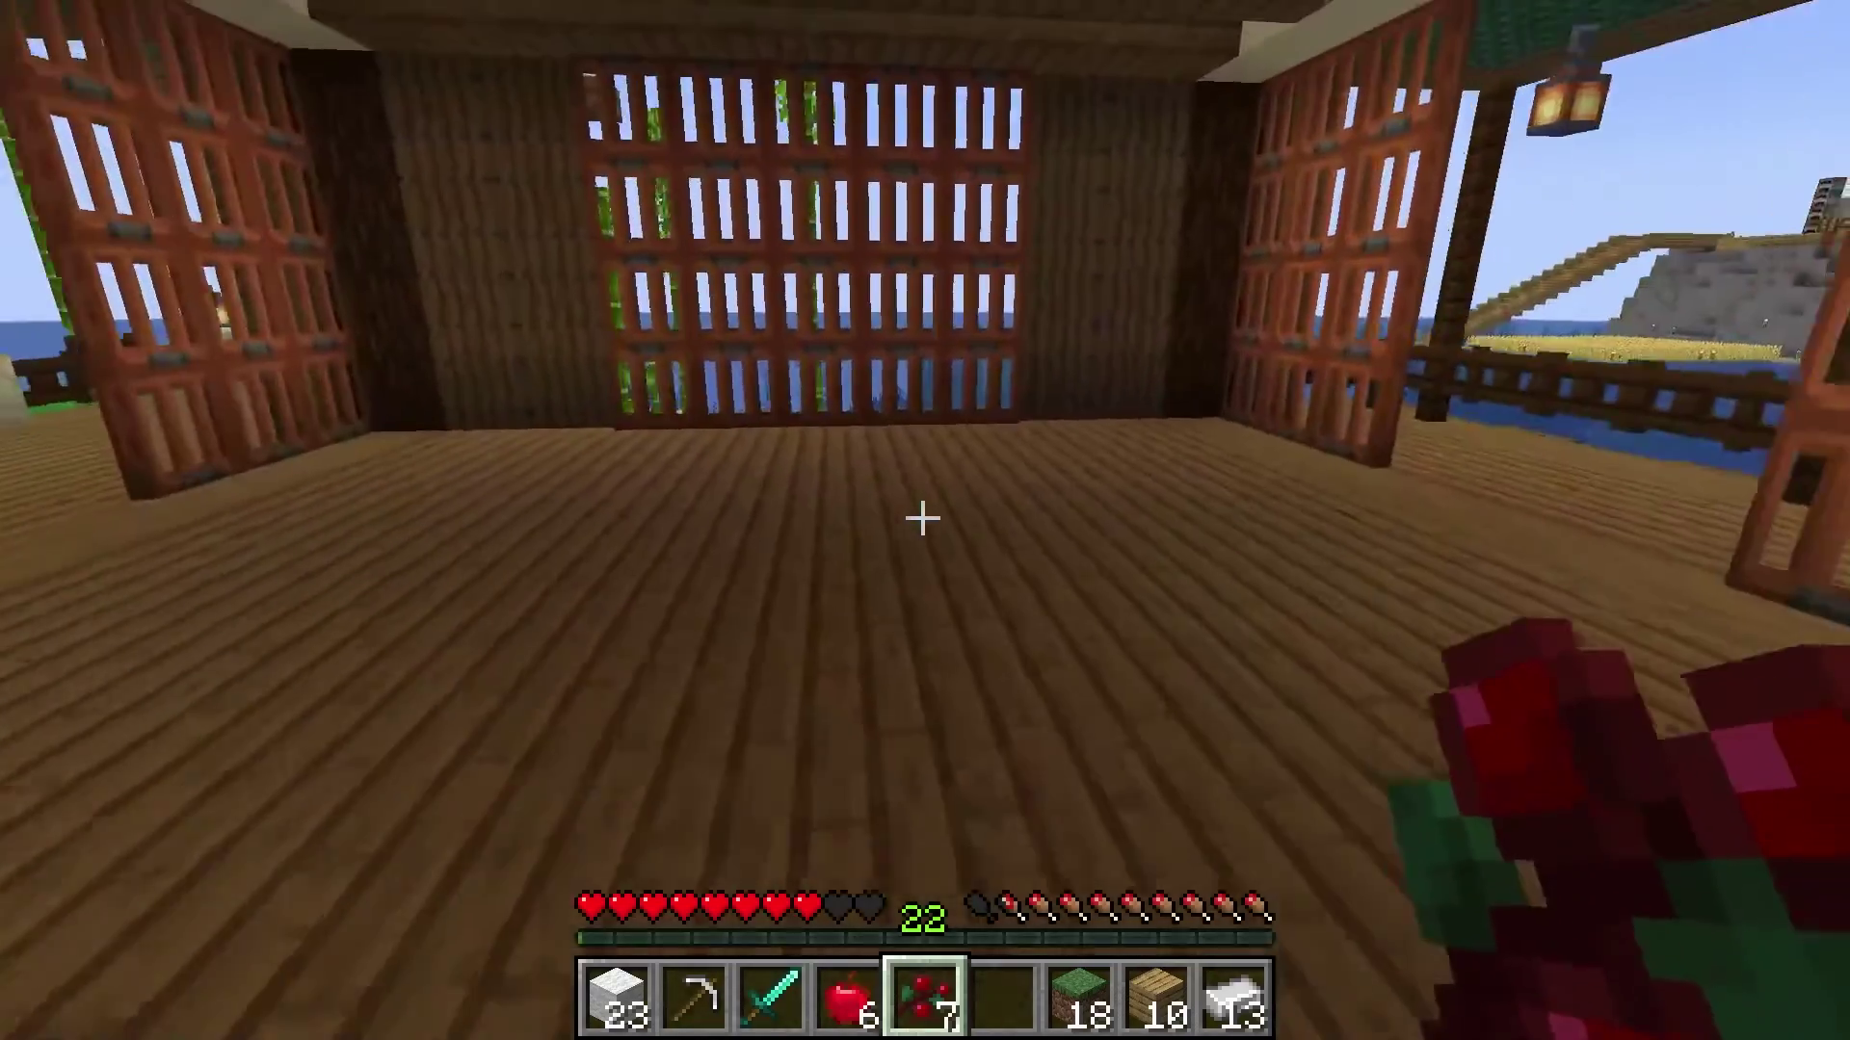
key("w")
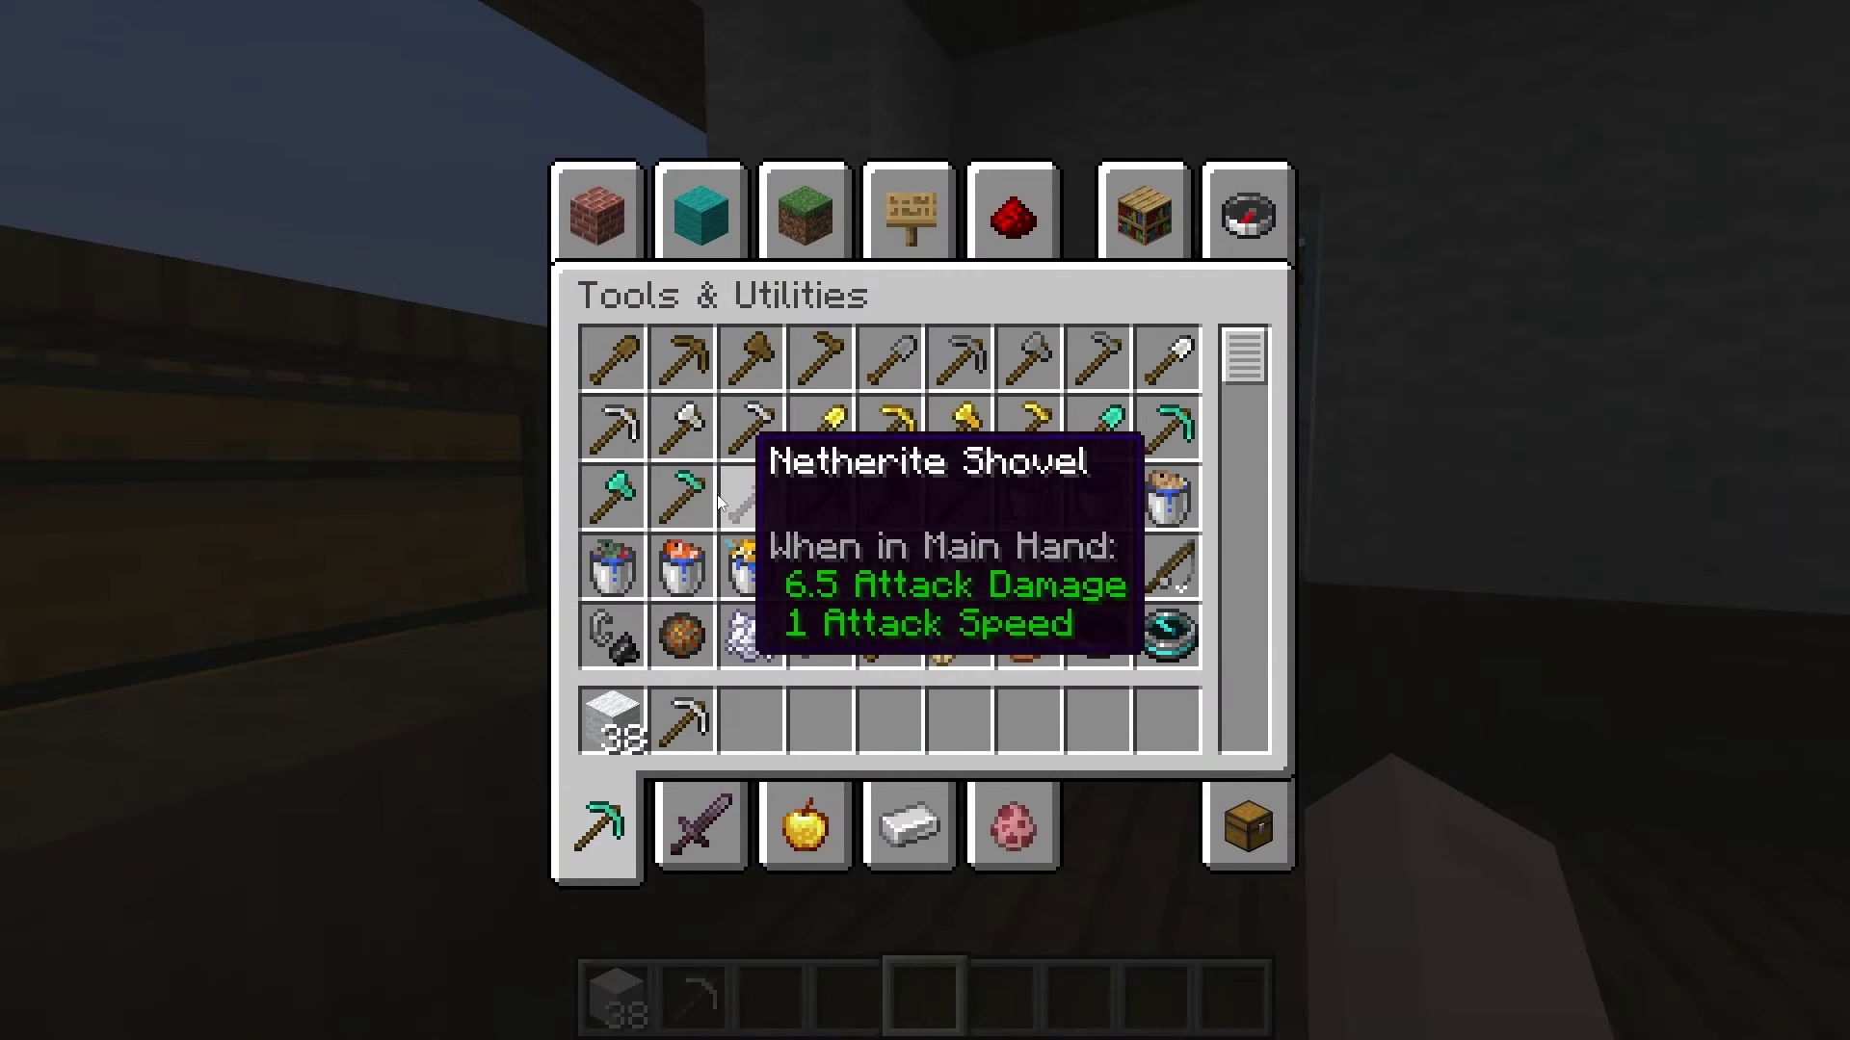
Add a diamond sword to the third hotbar slot and an apple to the fourth from the creative inventory
left_click(763, 836)
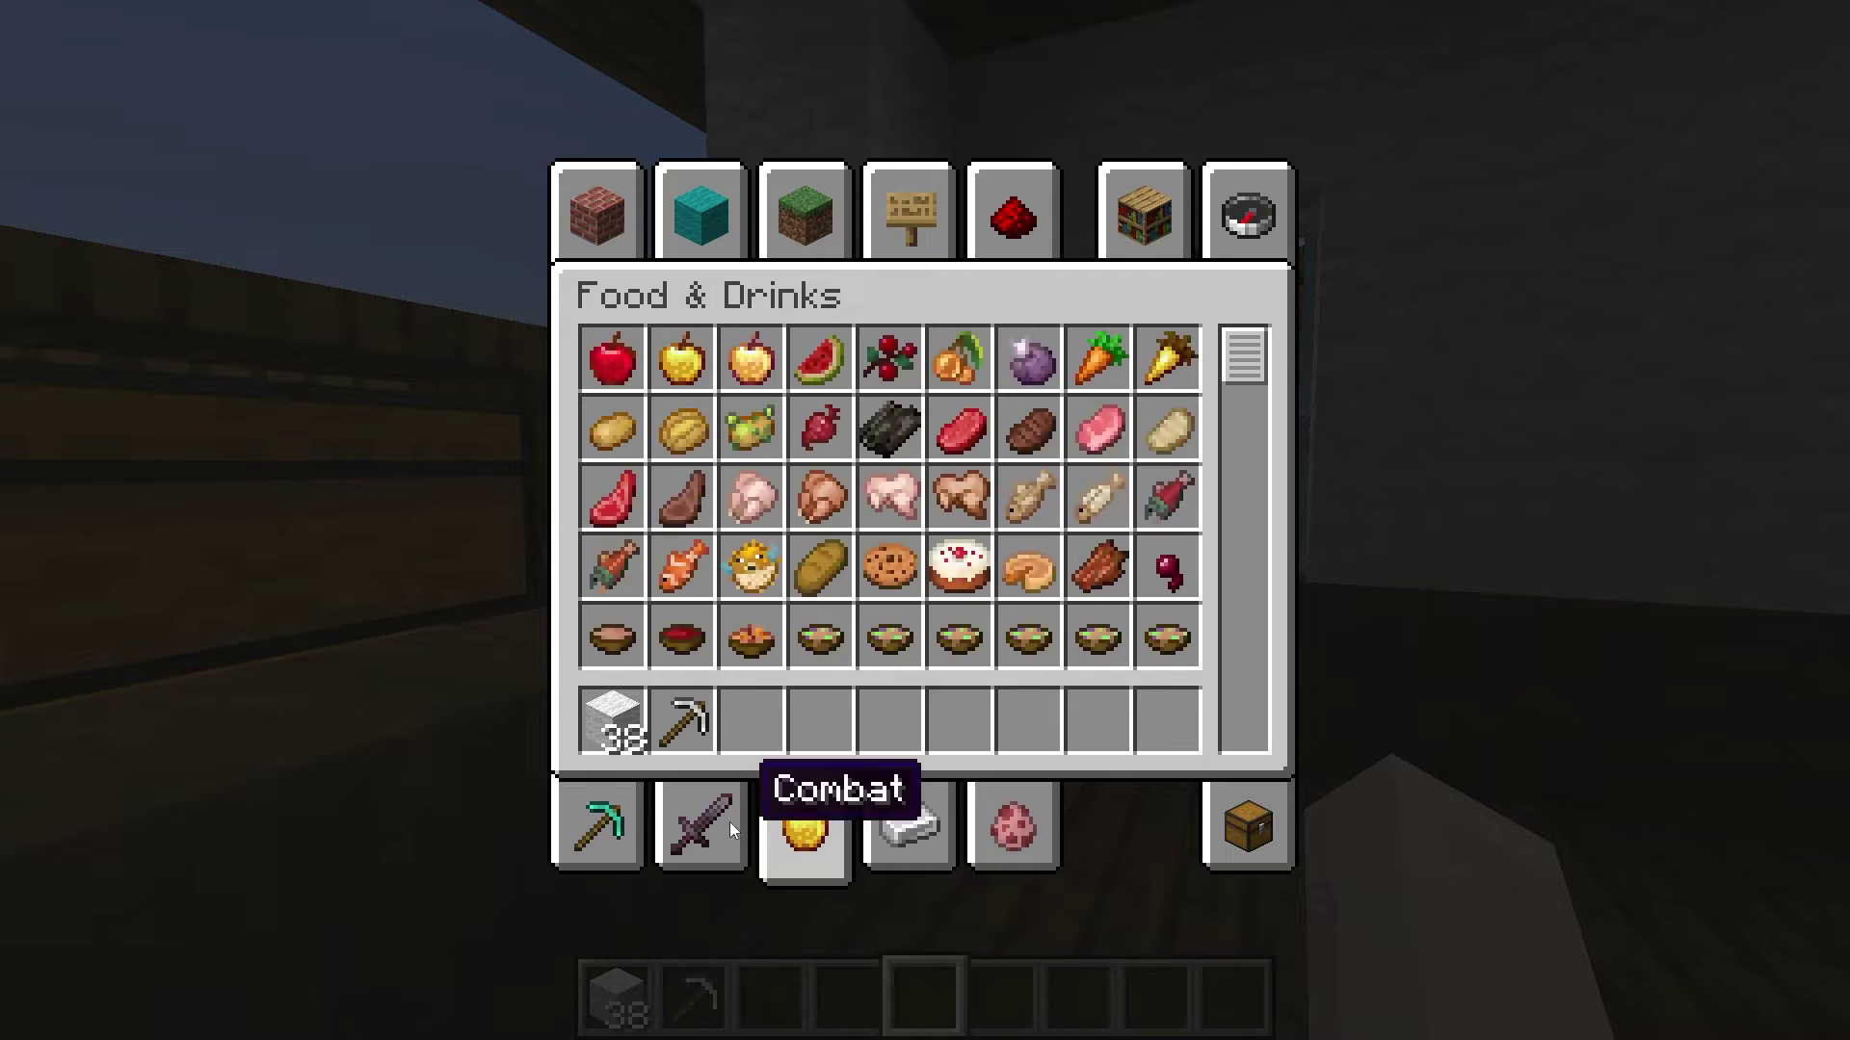
left_click(727, 827)
left_click(888, 359)
left_click(751, 720)
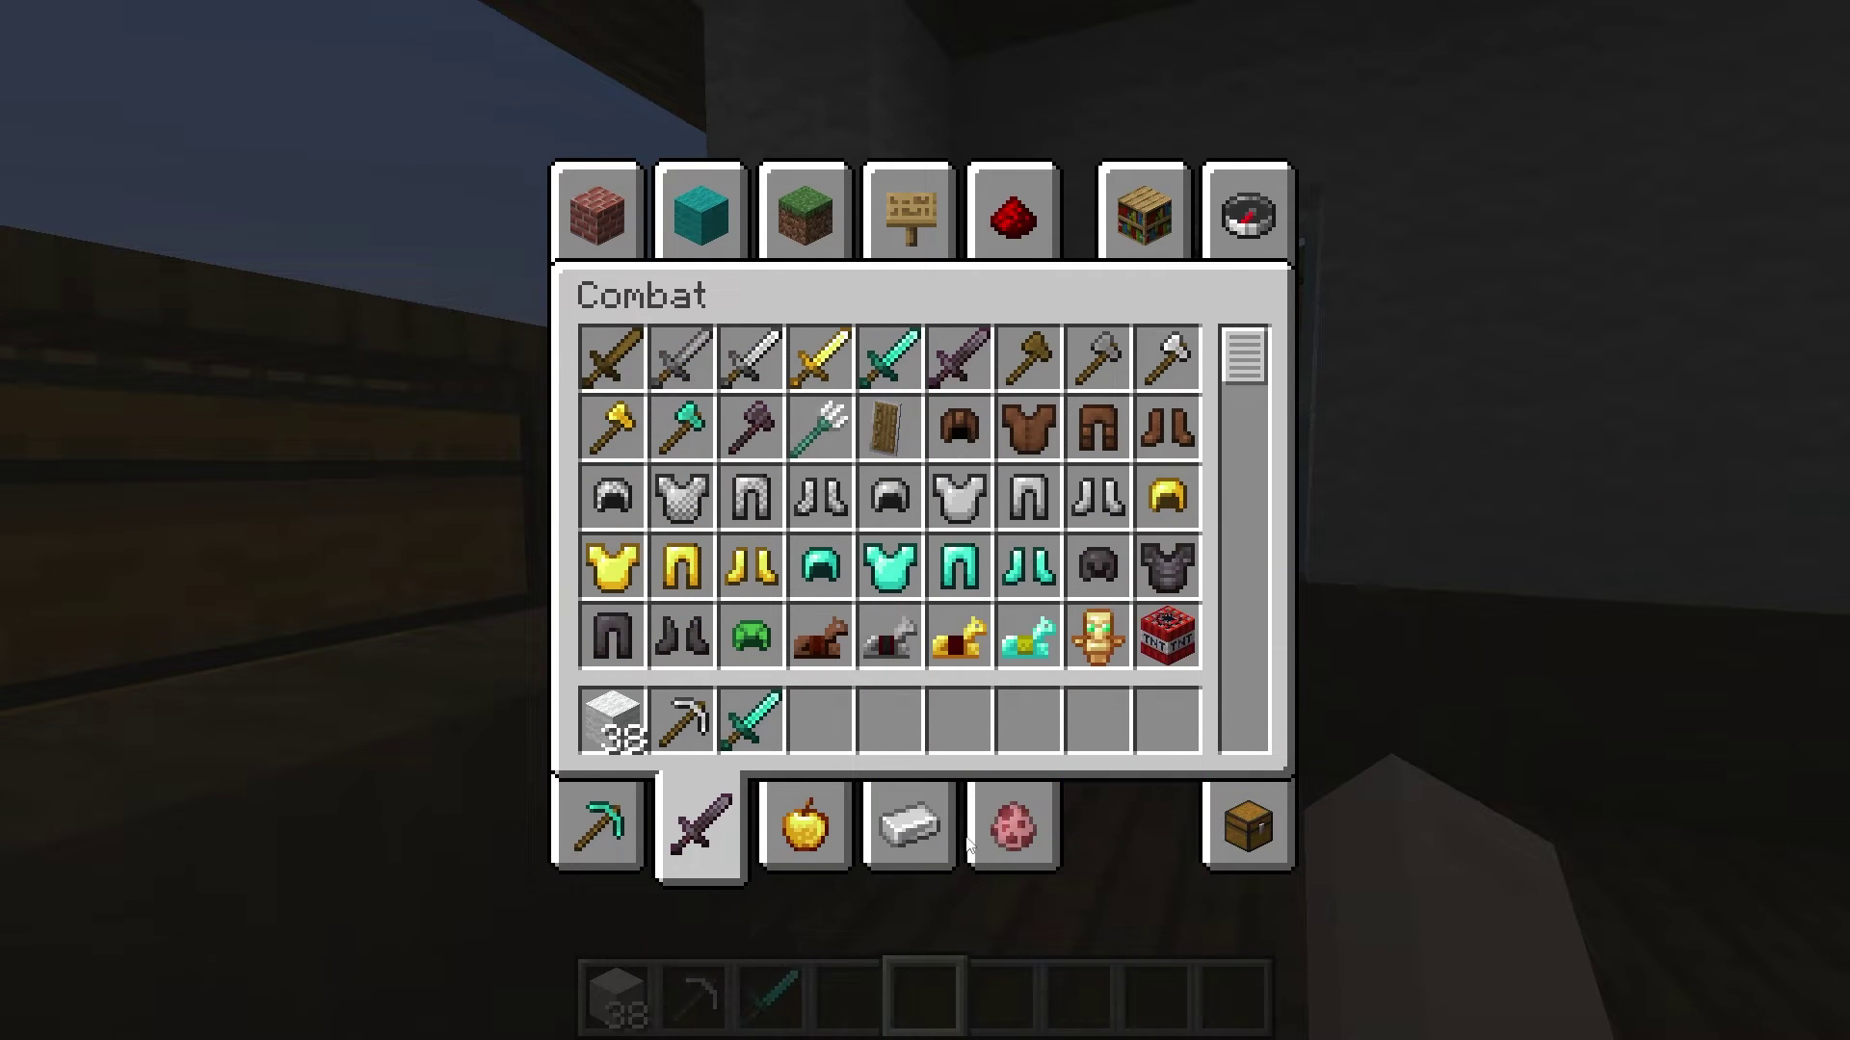
left_click(811, 830)
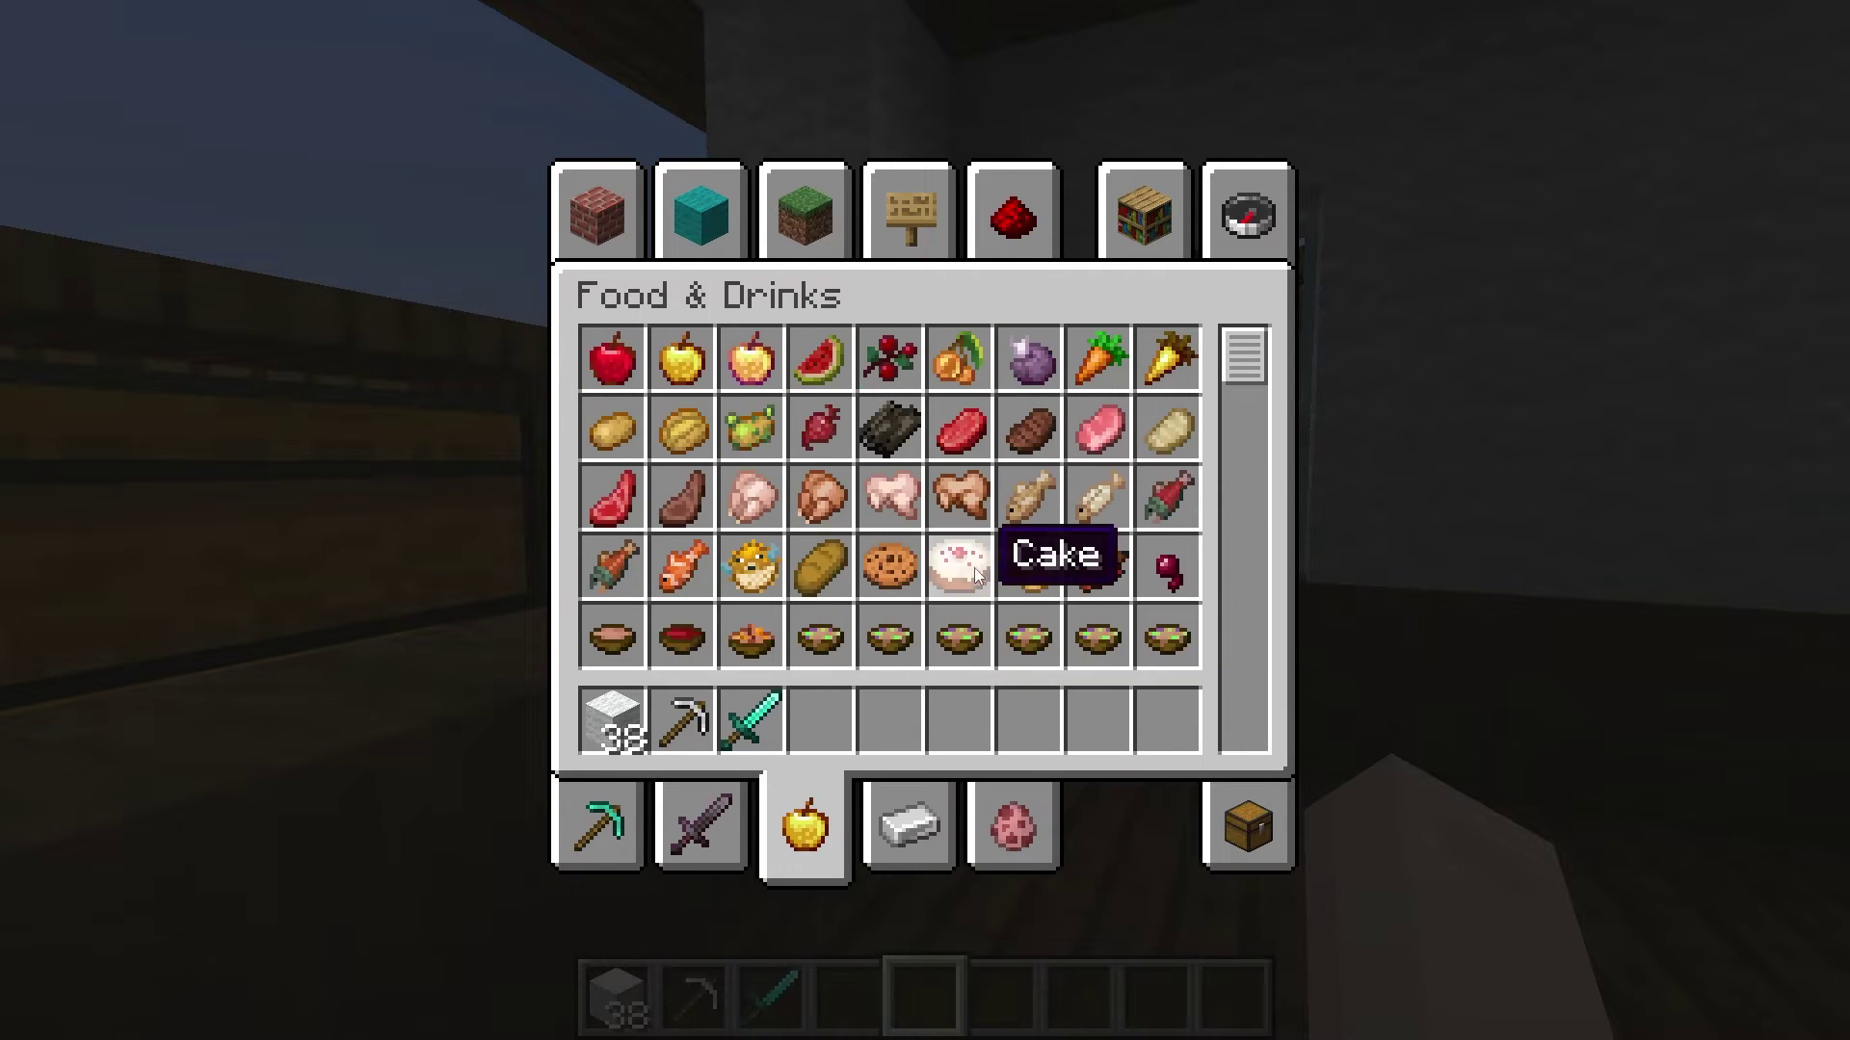
left_click(616, 372)
left_click(822, 721)
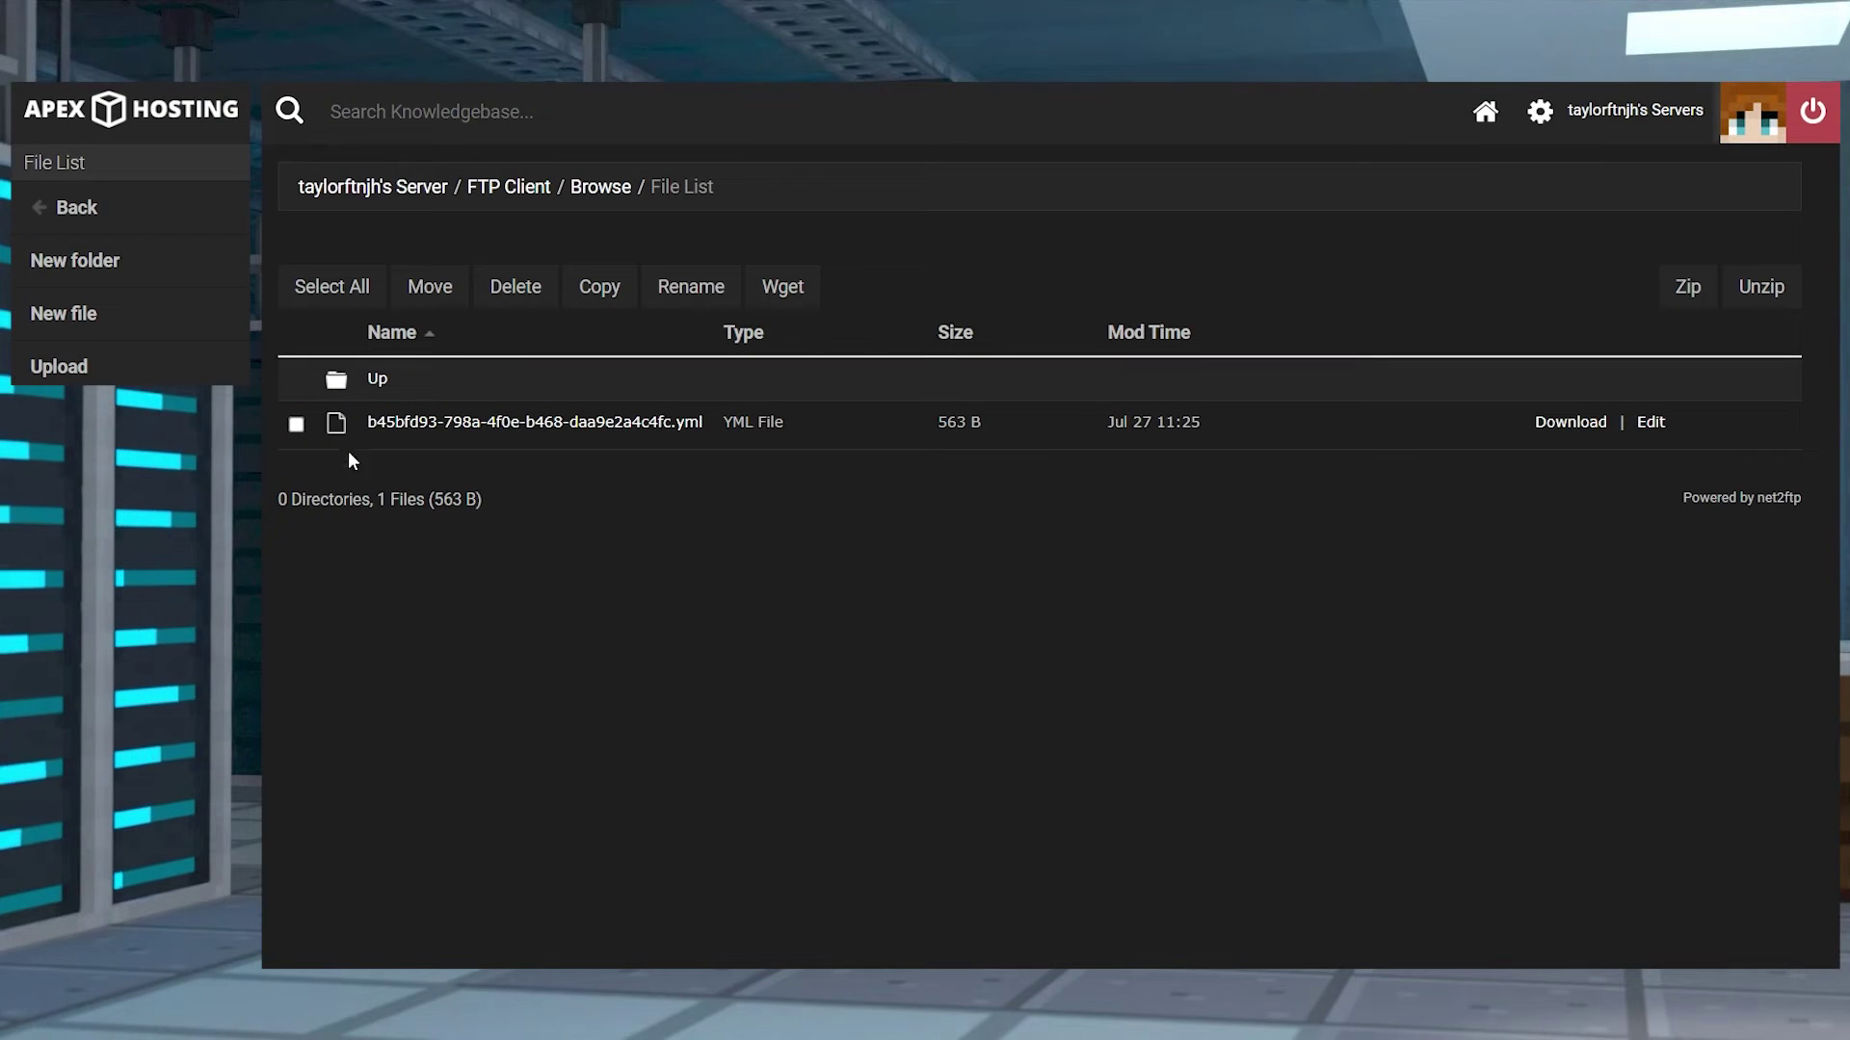
Switch to the Apex Hosting file list and select the player's YML file
left_click(300, 427)
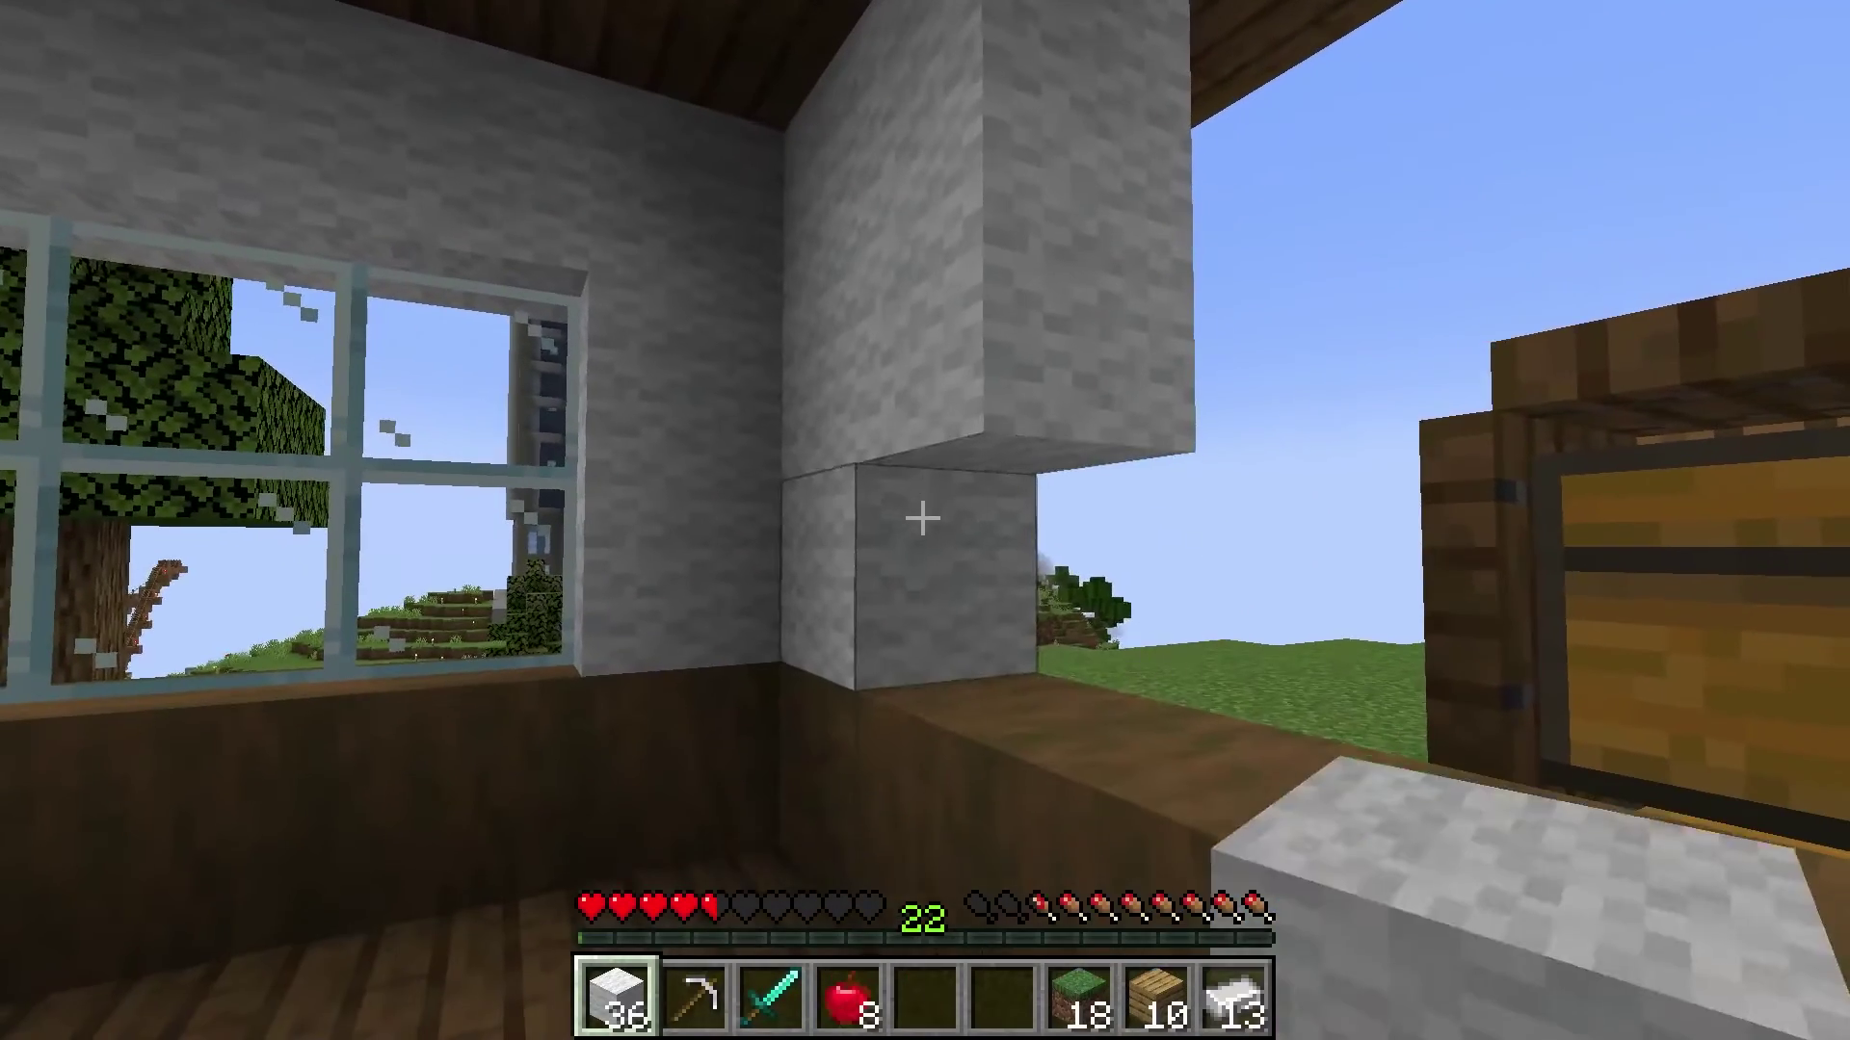
Return to Minecraft and fill the opening in the wall above the wooden base with 13 white wool blocks
right_click(923, 518)
right_click(923, 518)
right_click(923, 519)
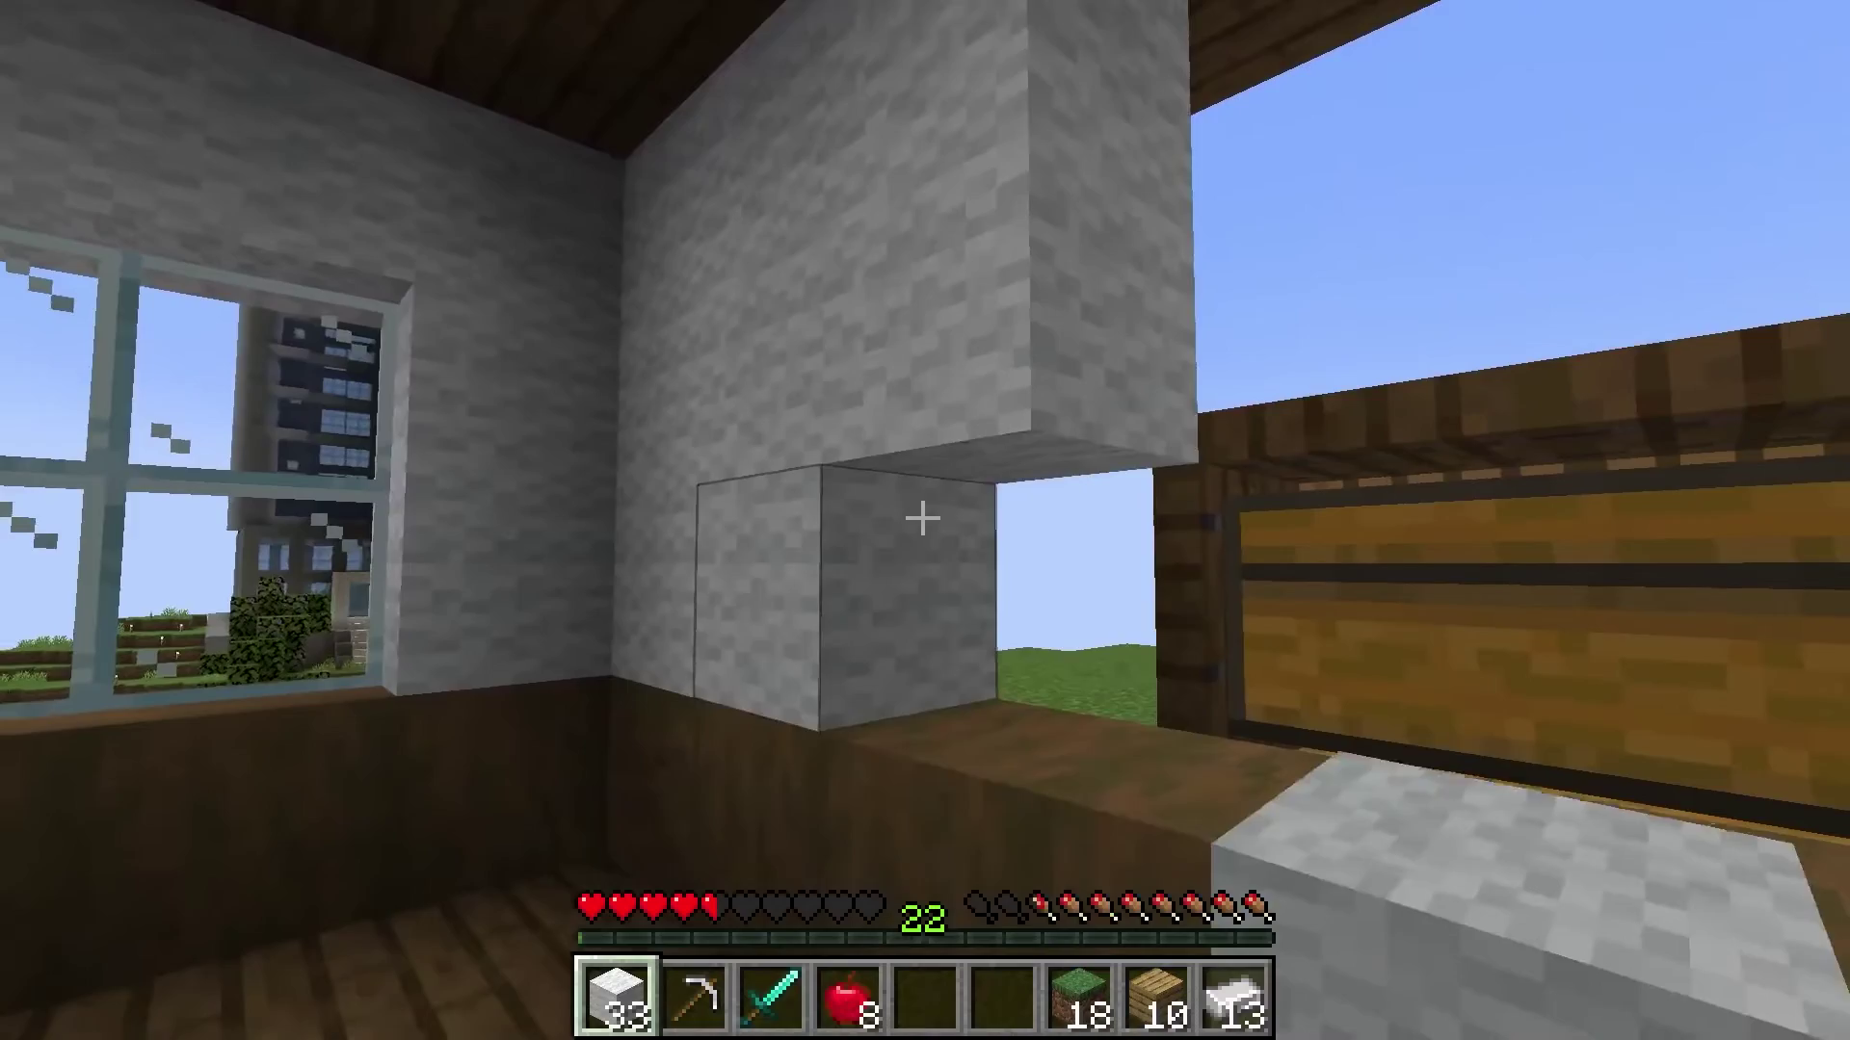
right_click(923, 519)
right_click(923, 519)
right_click(923, 518)
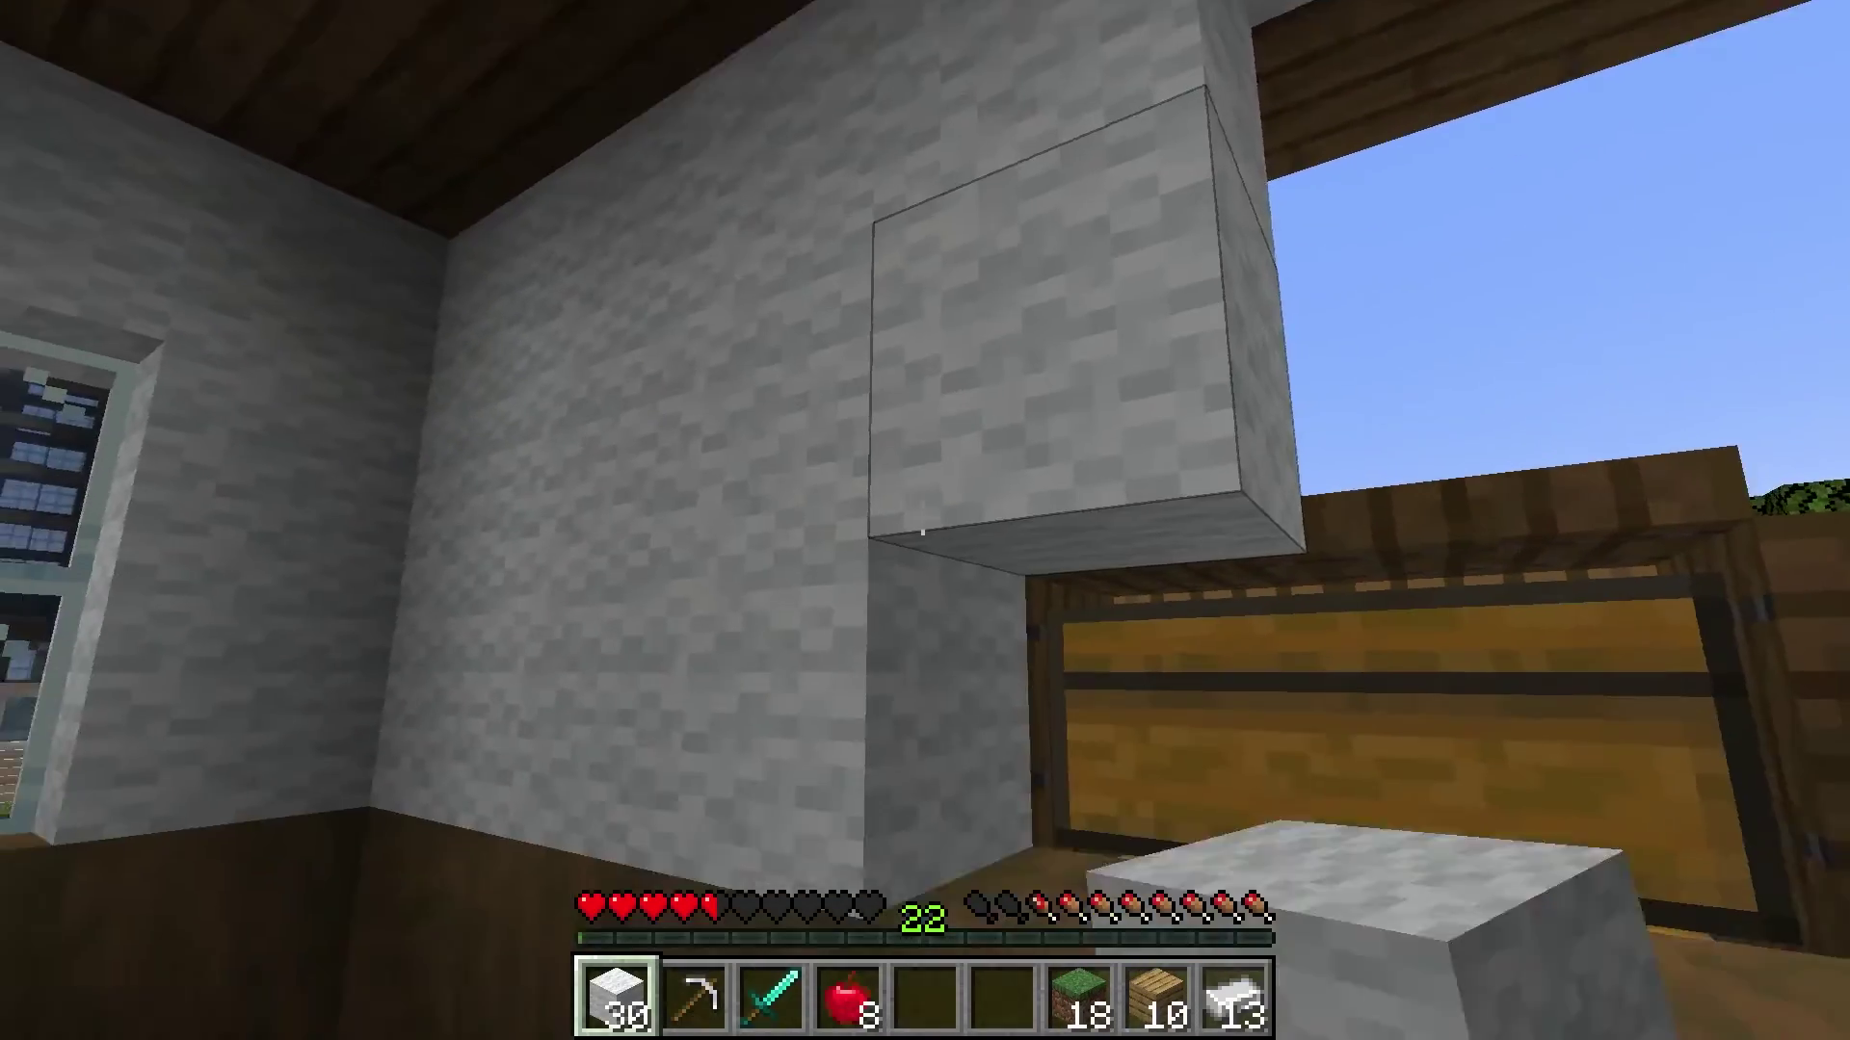
right_click(923, 518)
right_click(923, 519)
right_click(923, 518)
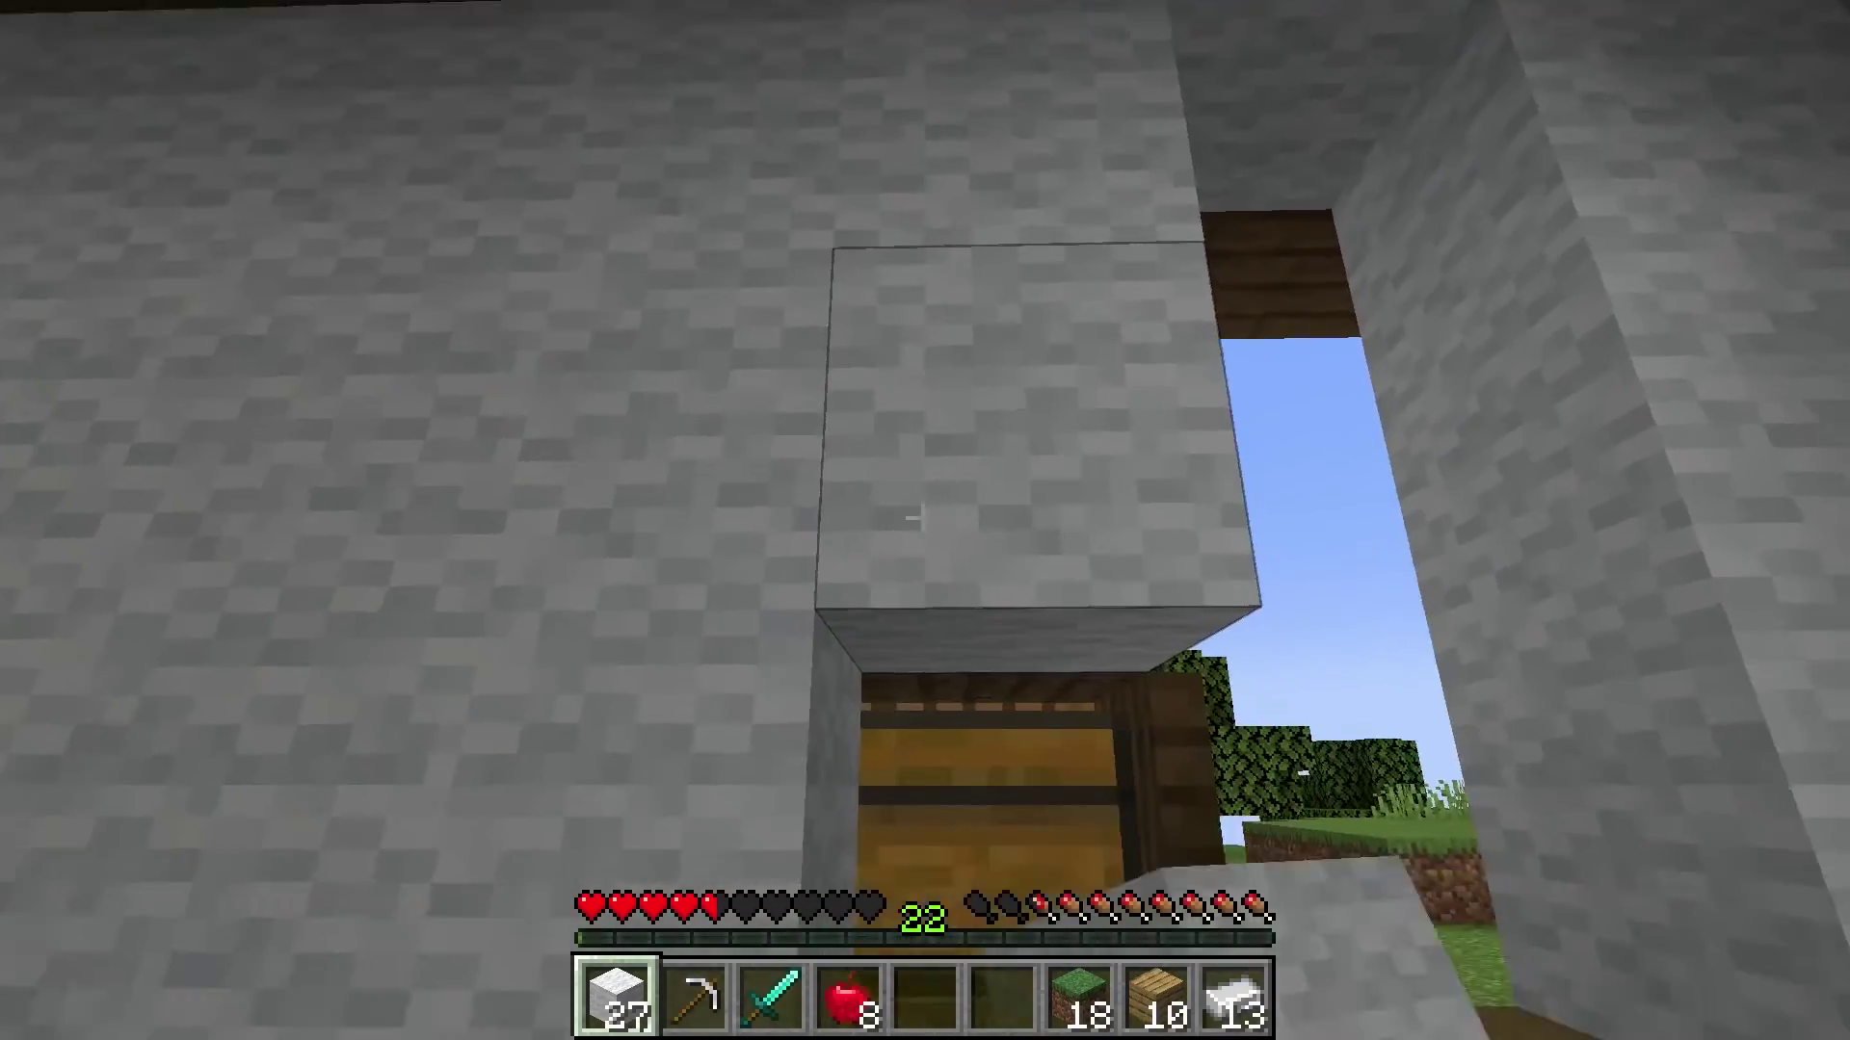
right_click(923, 518)
right_click(923, 518)
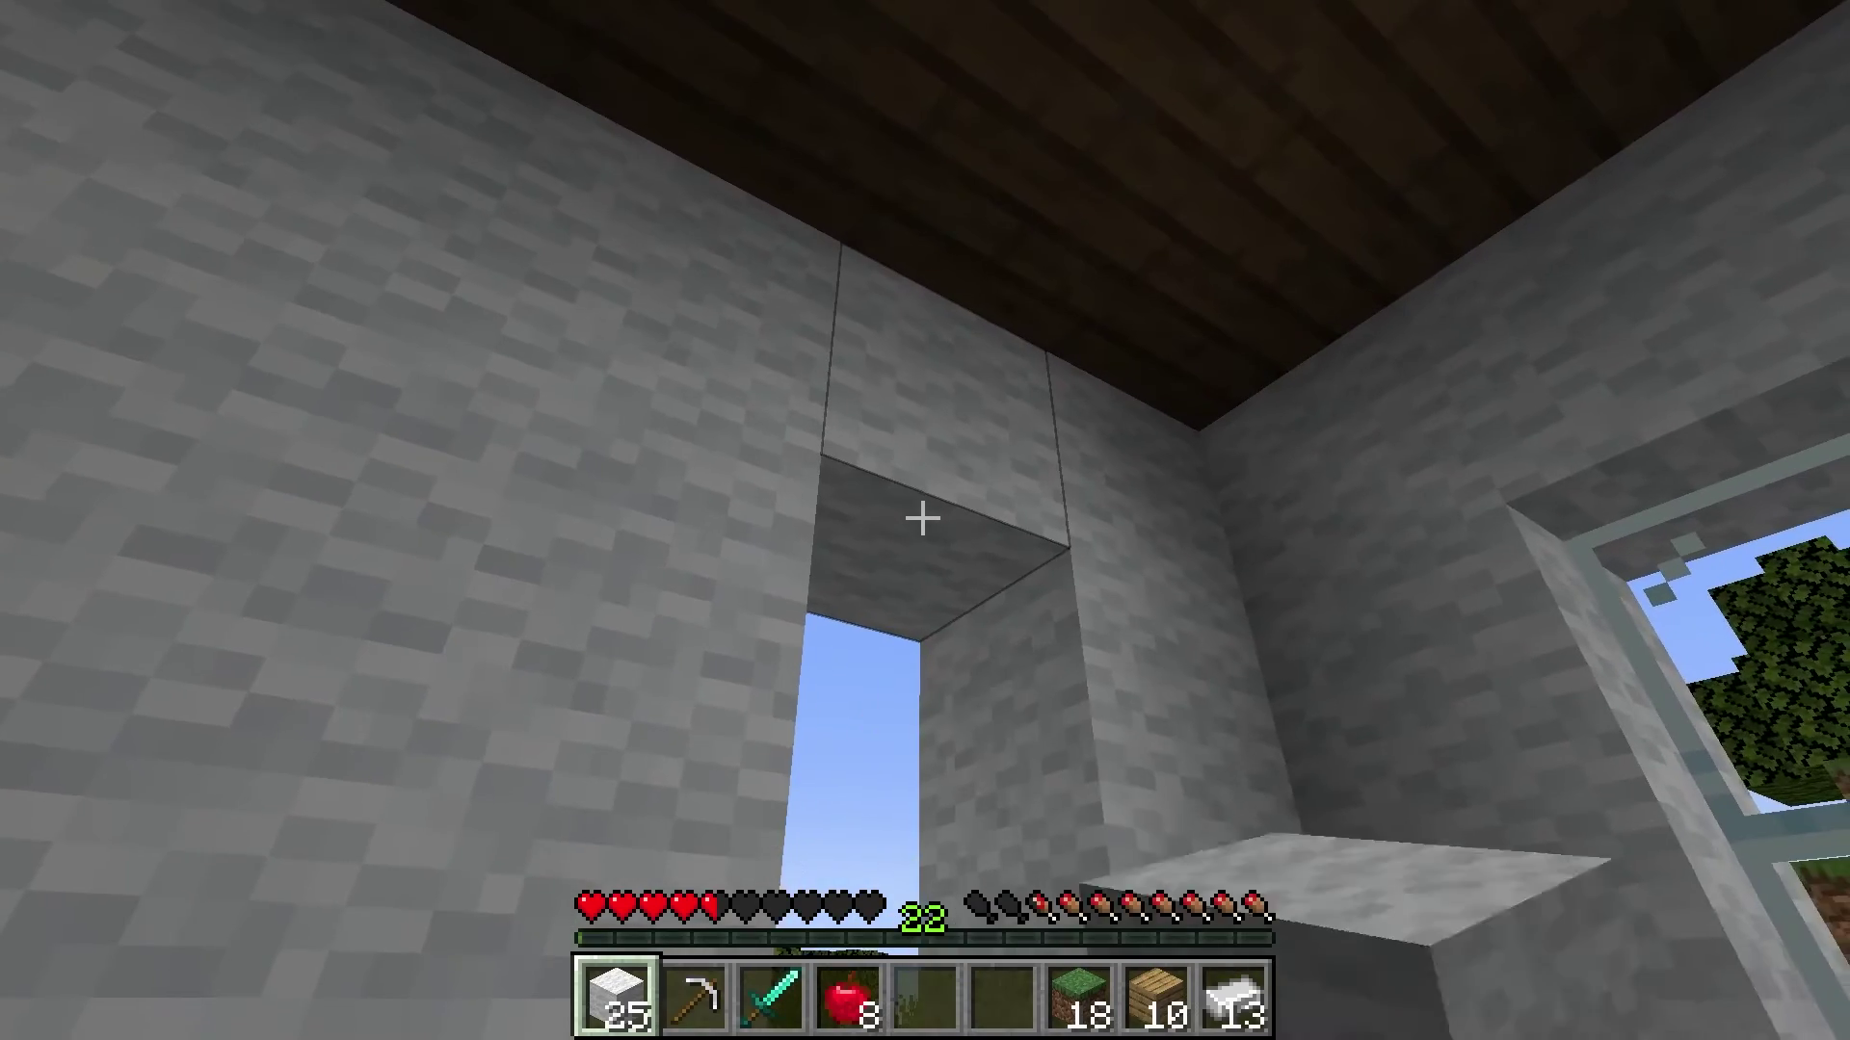
right_click(923, 518)
right_click(923, 518)
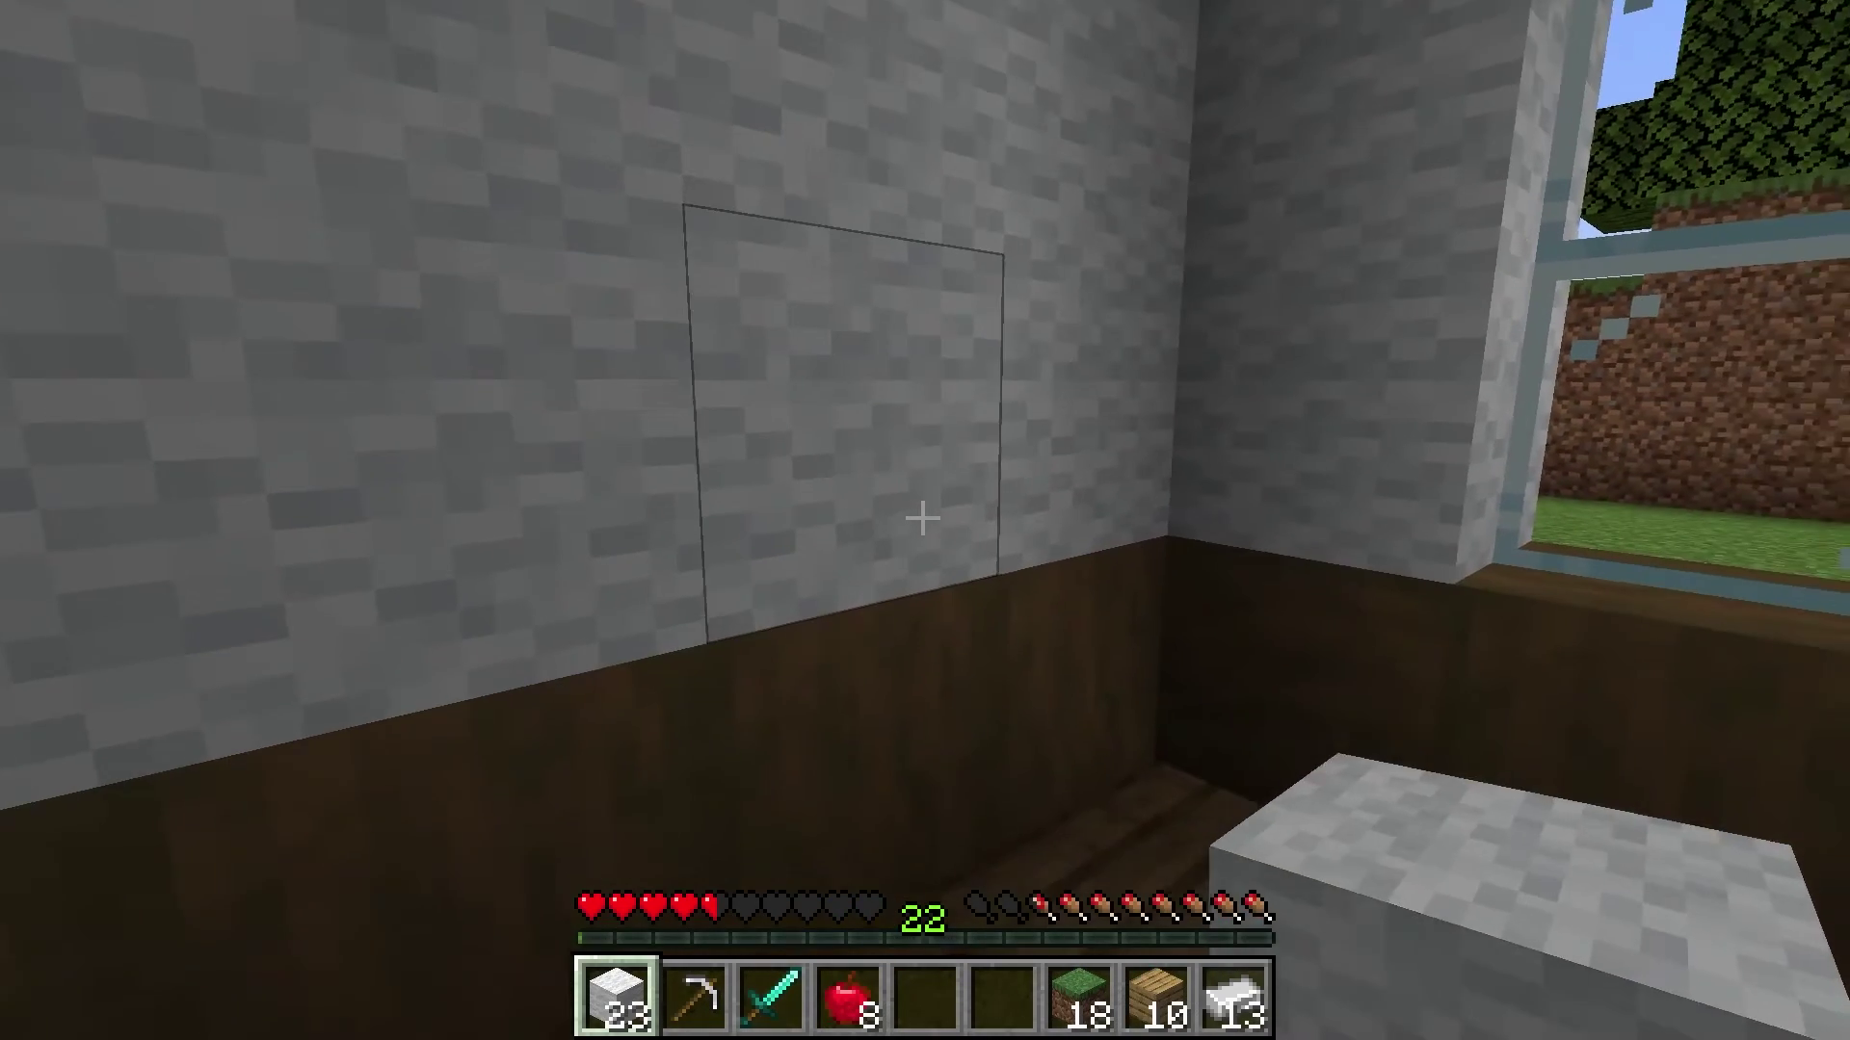
key("7")
key("4")
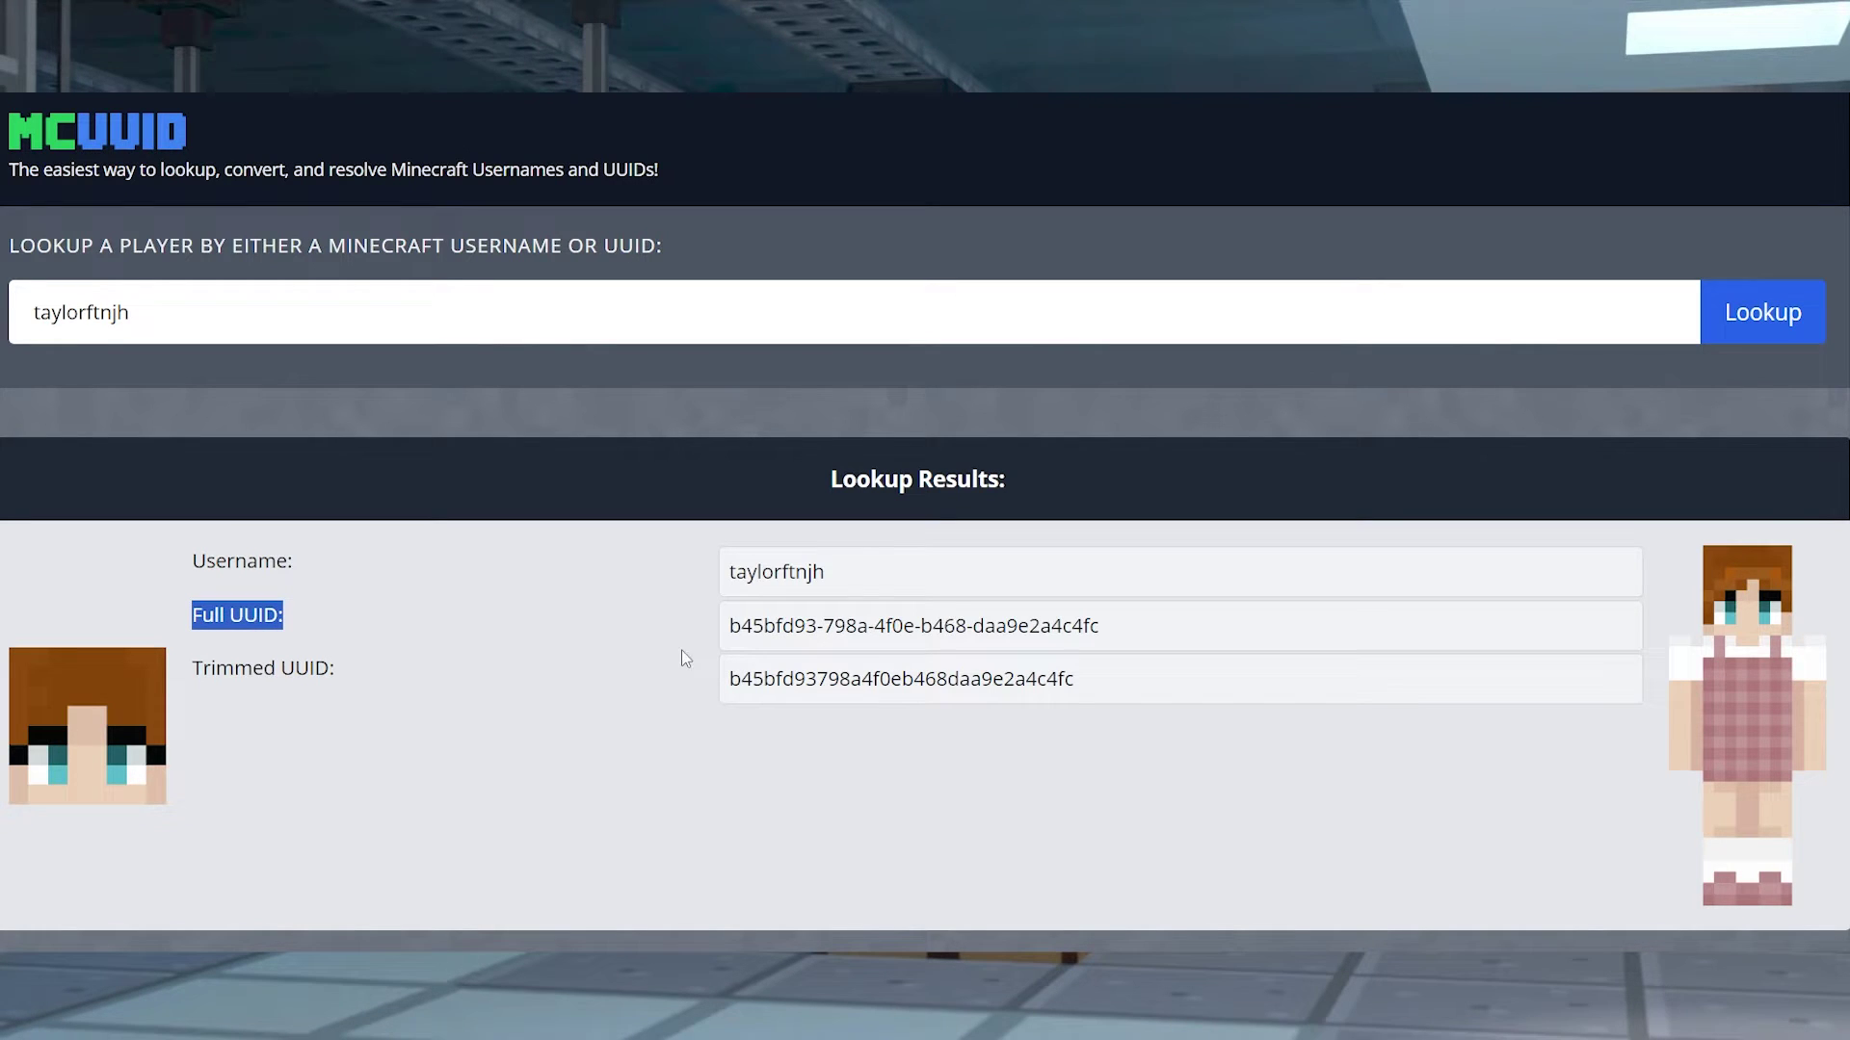
Switch to the MCUUID lookup results and highlight the player's full UUID
left_click_drag(1160, 632, 435, 629)
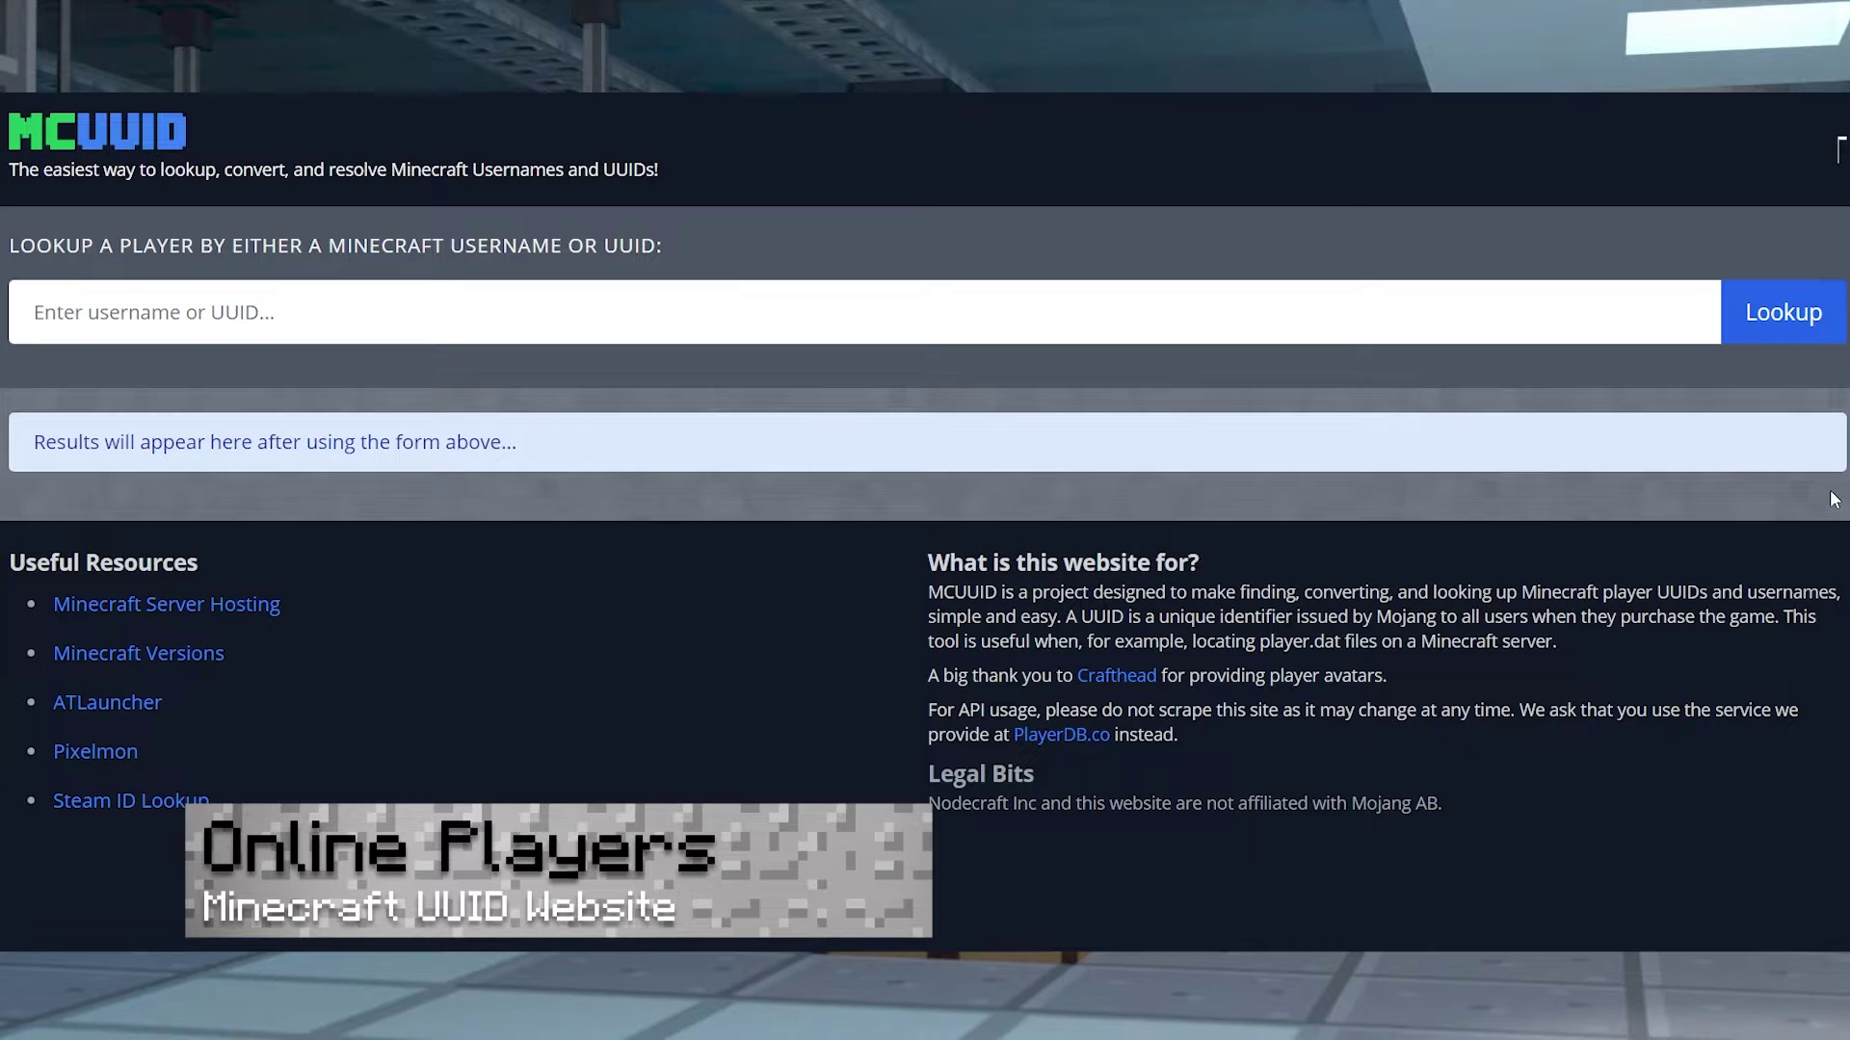
Look up the online player's username on MCUUID and highlight the Full UUID entry in the results
left_click(704, 337)
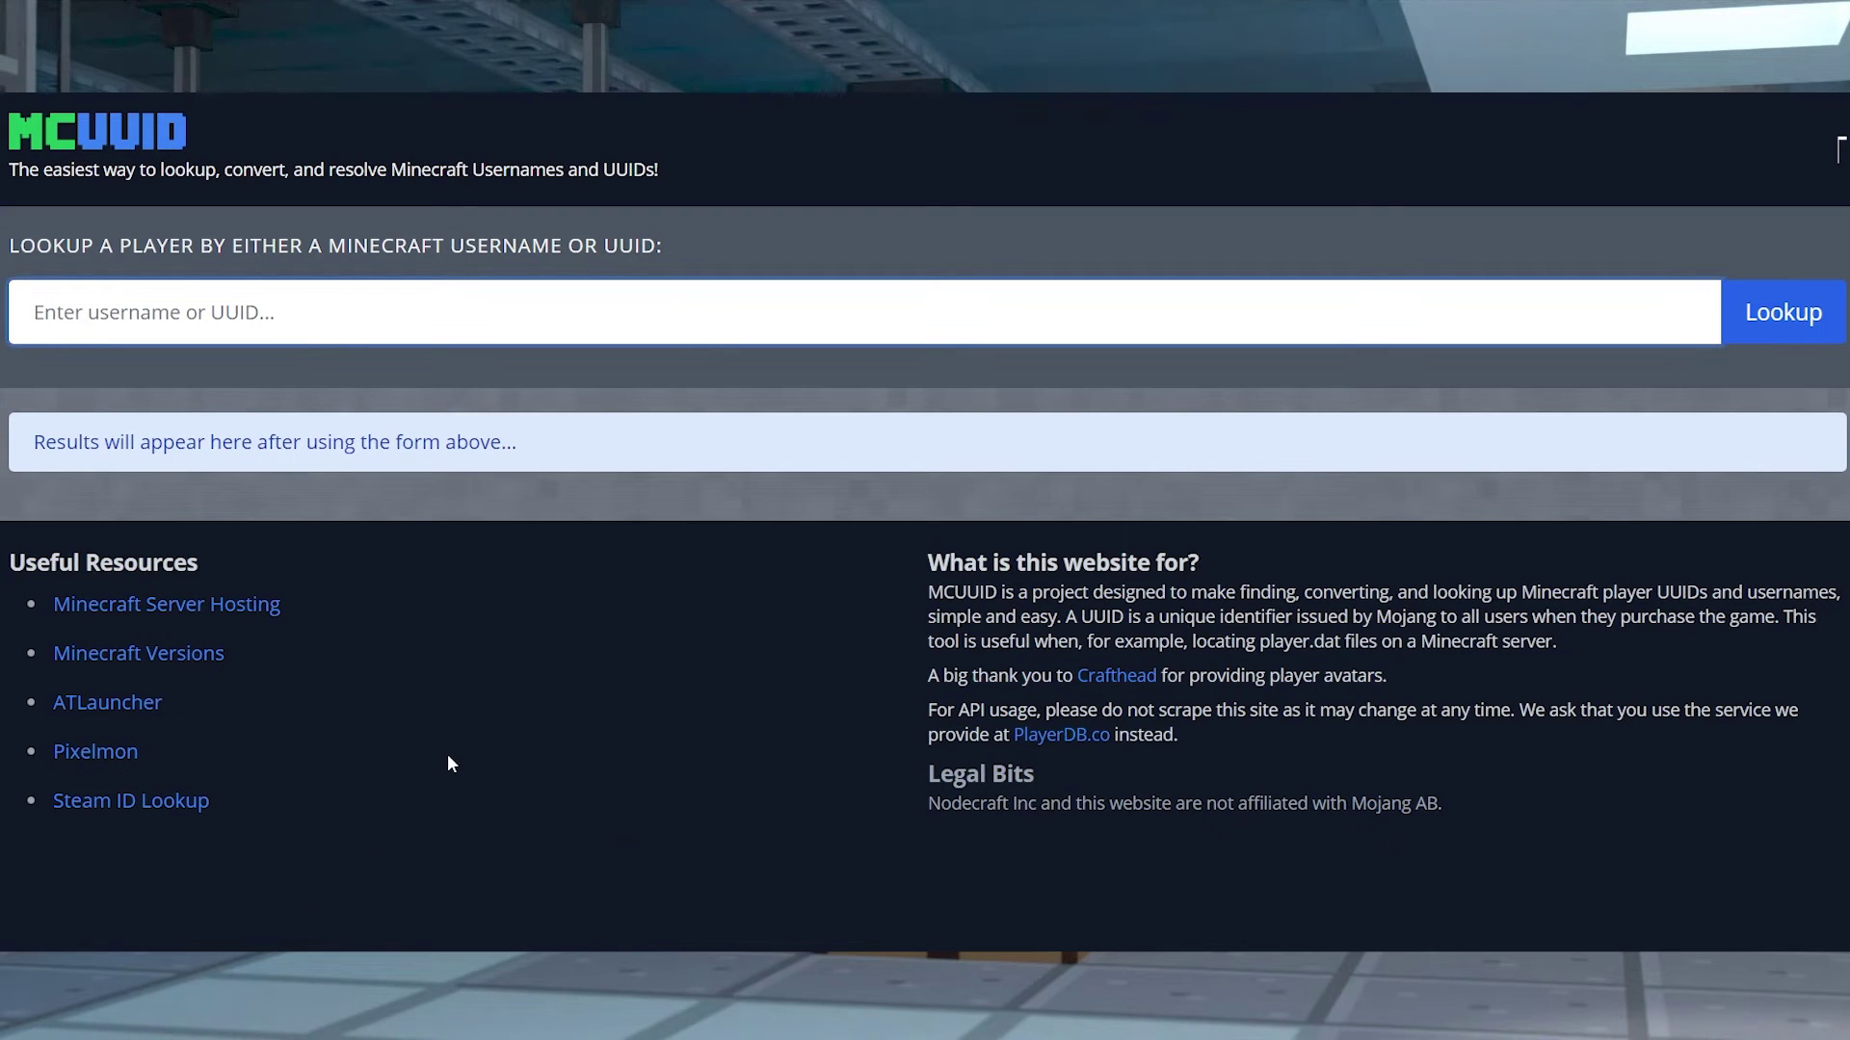
type("taylorftnjh")
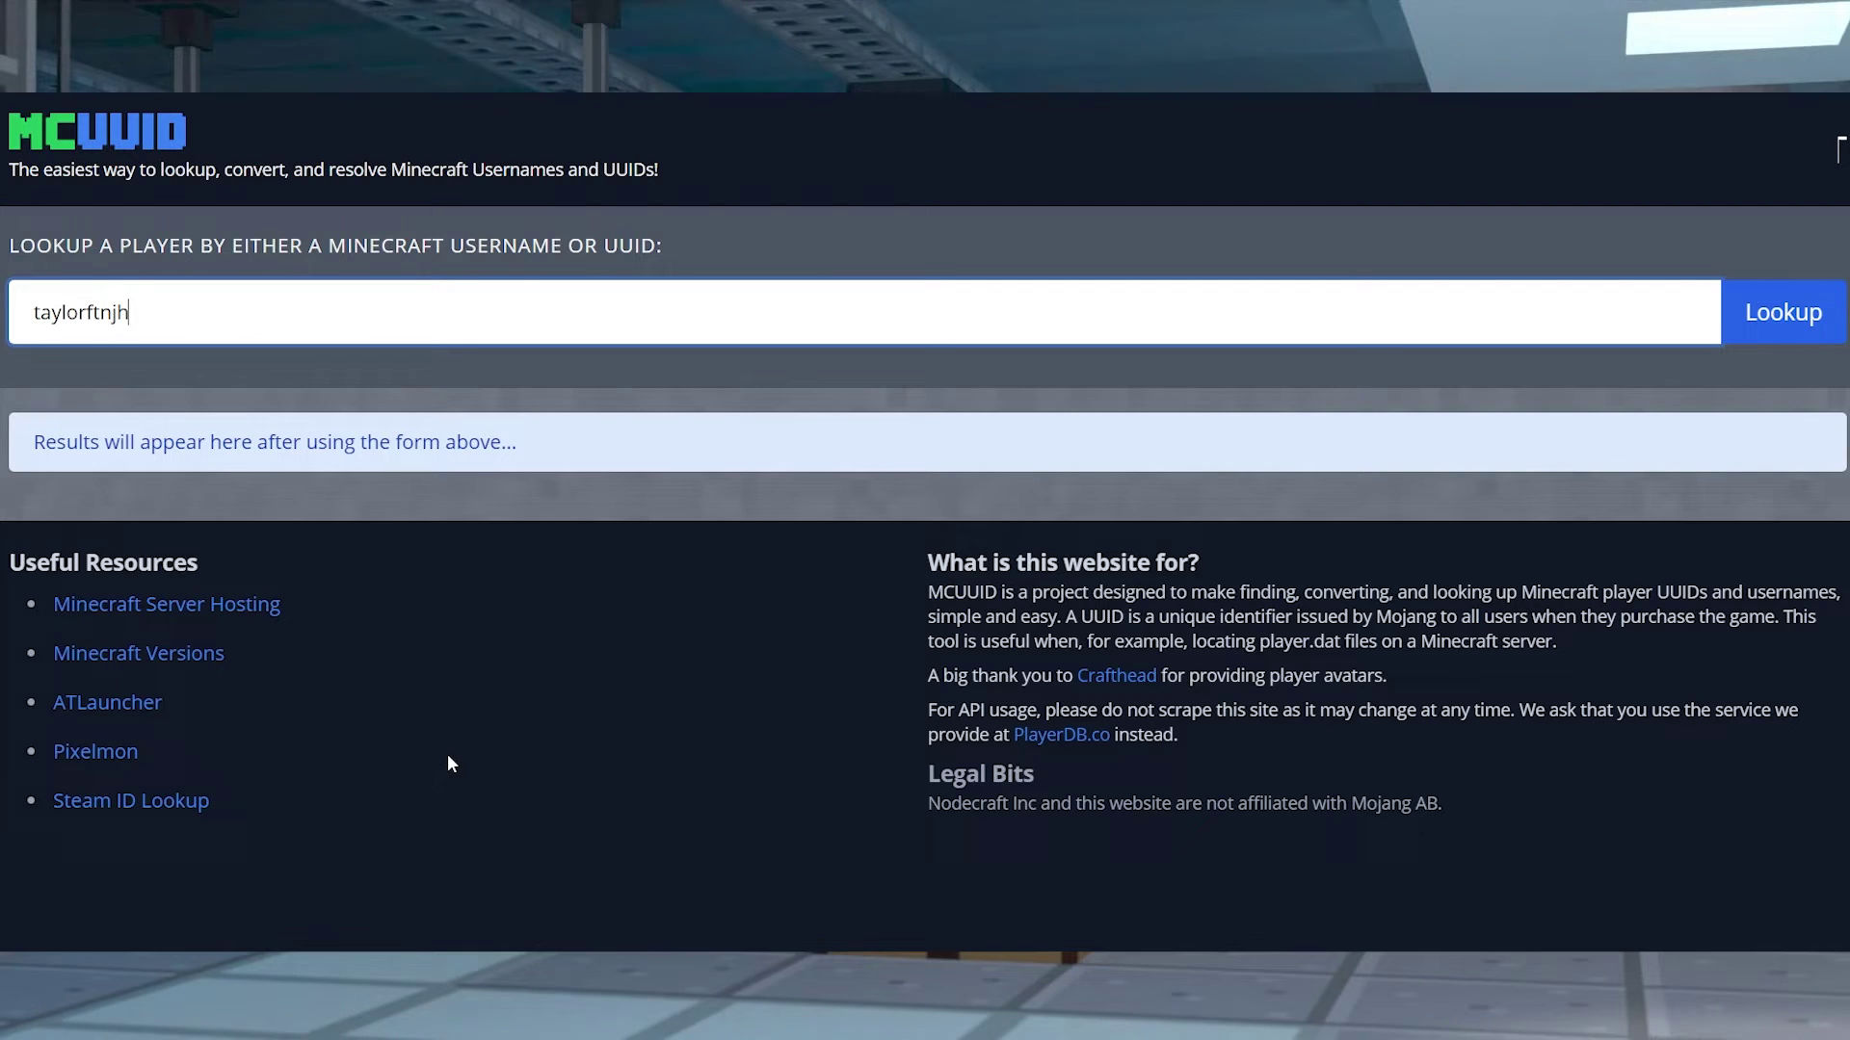
key("Return")
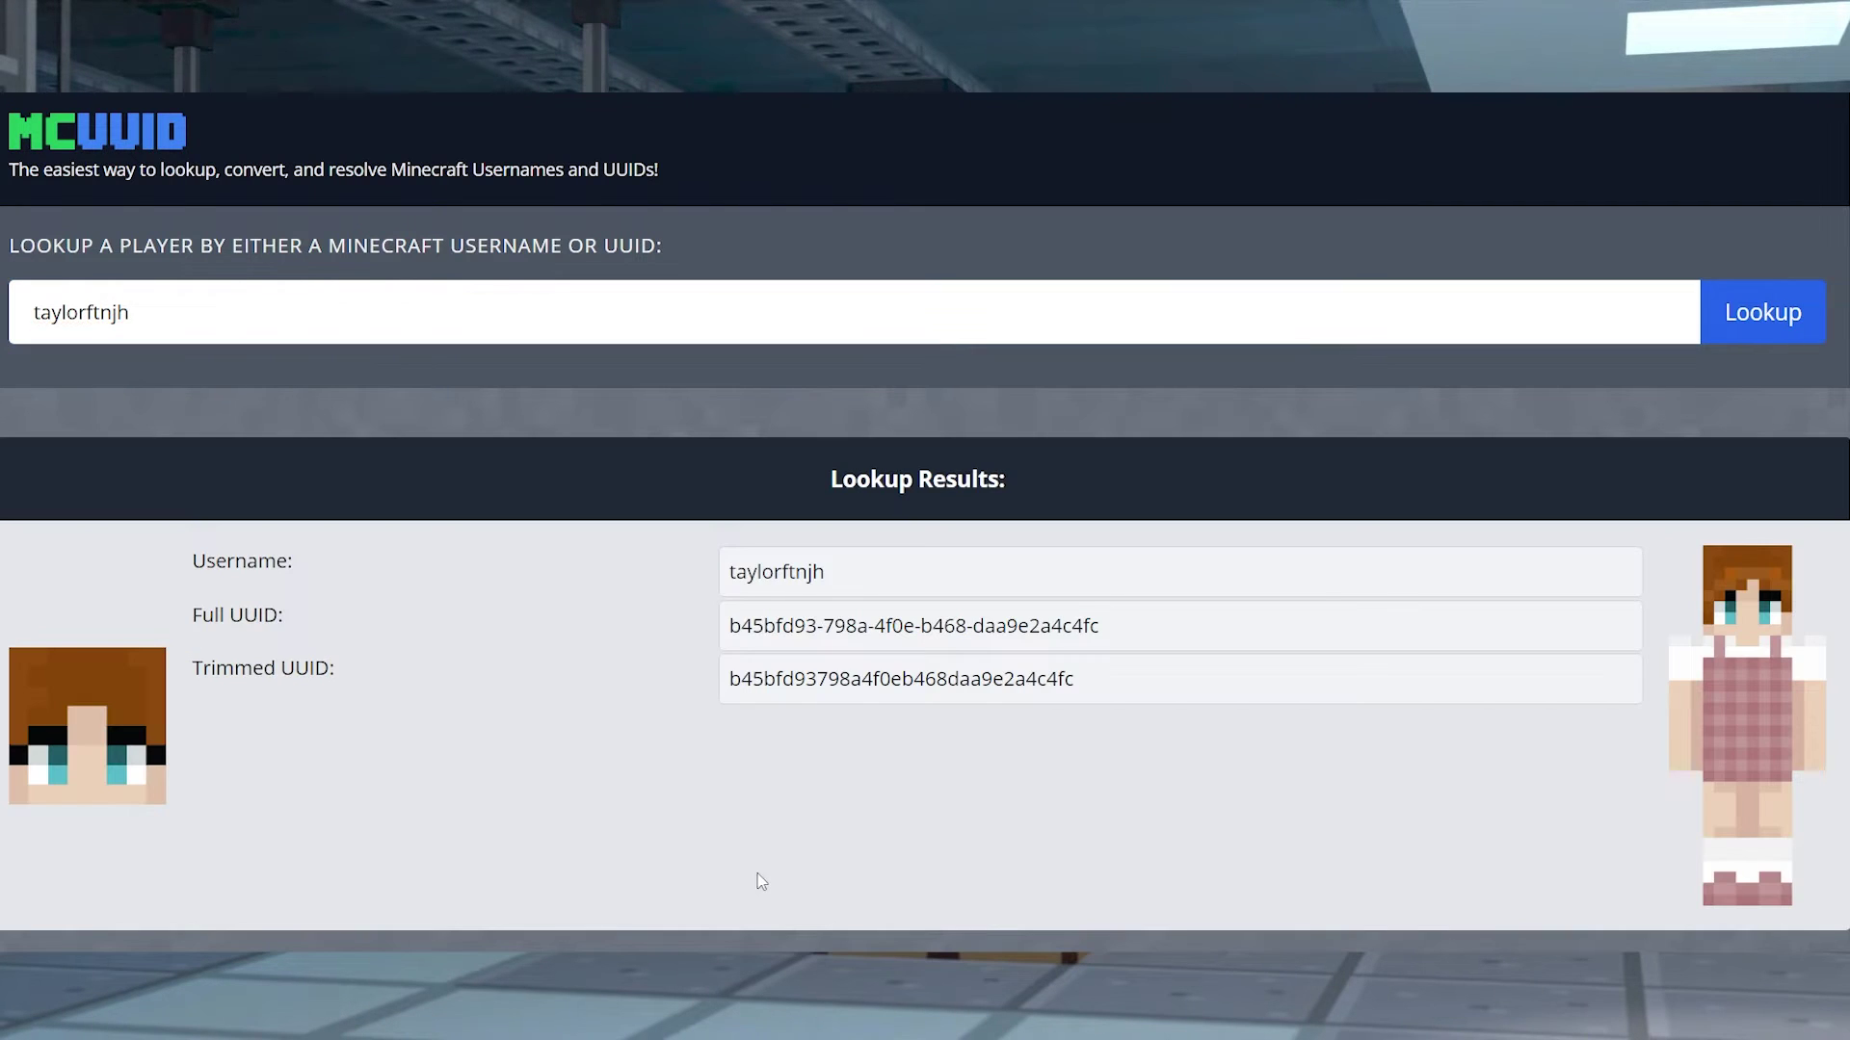
left_click_drag(319, 619, 214, 620)
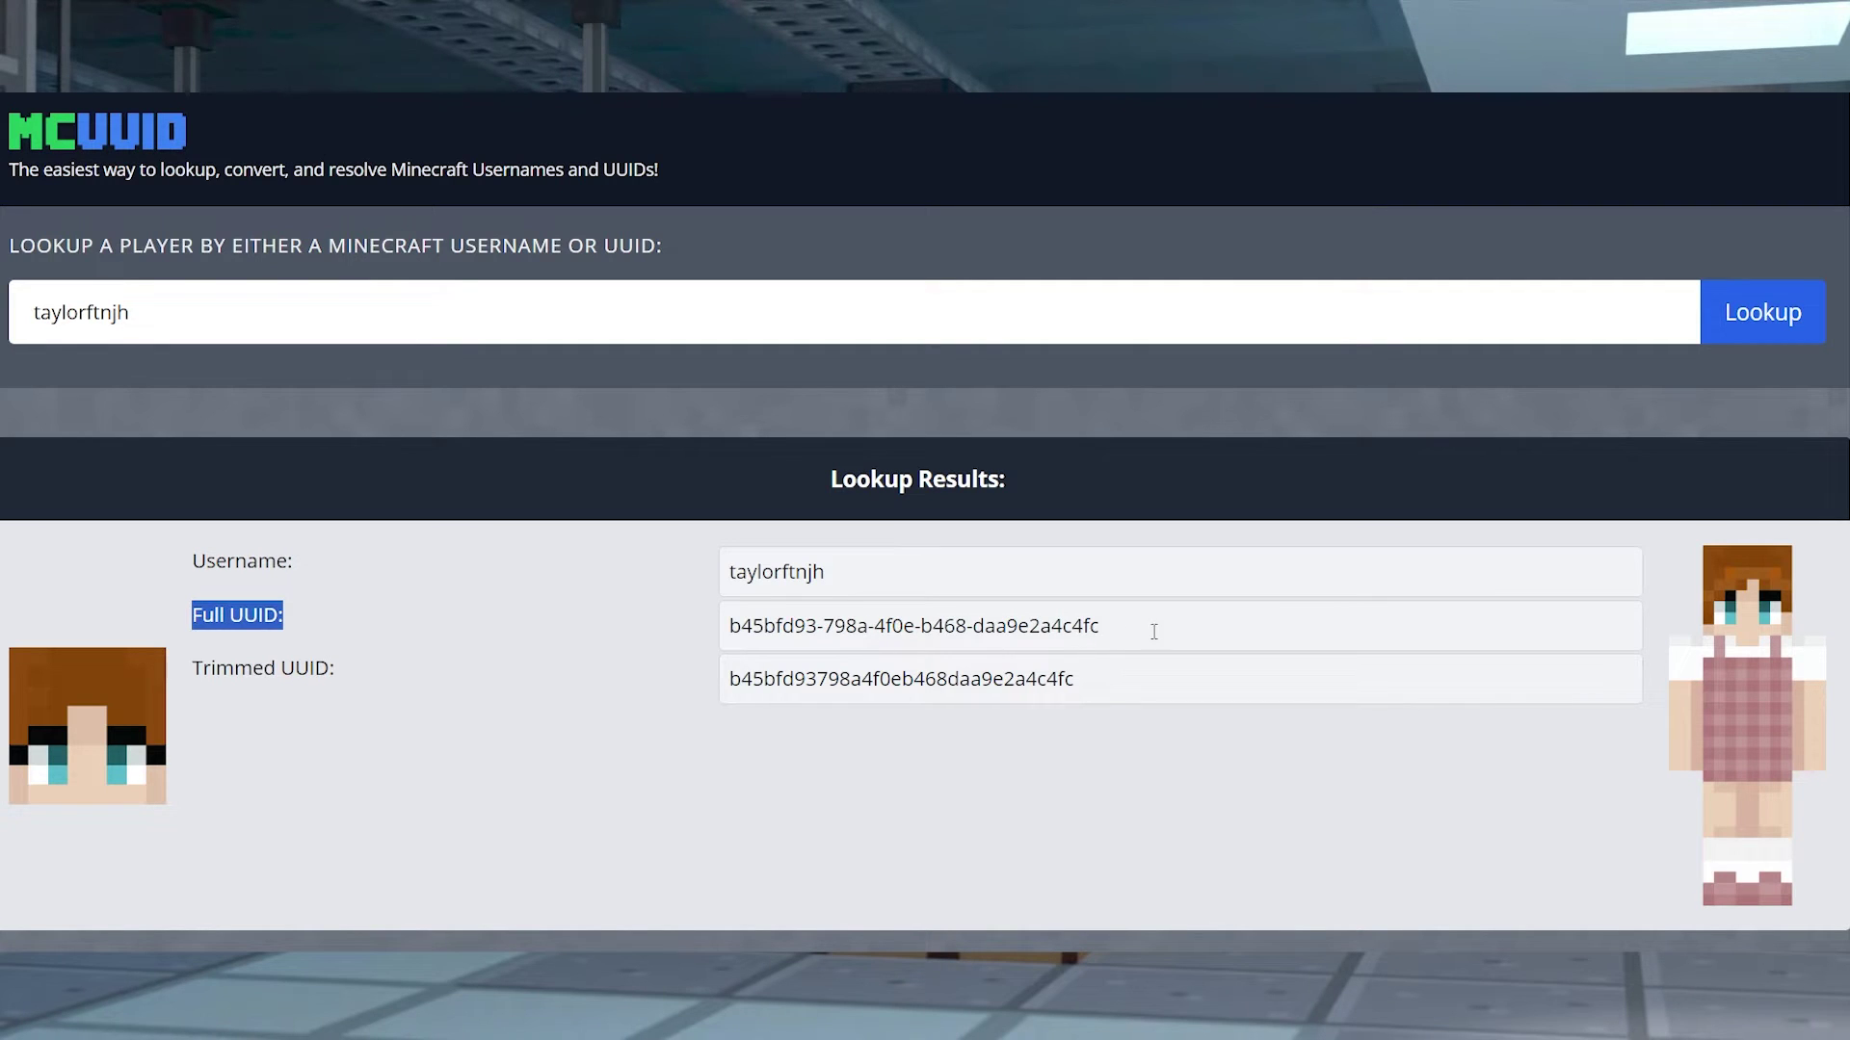
left_click_drag(1154, 631, 609, 628)
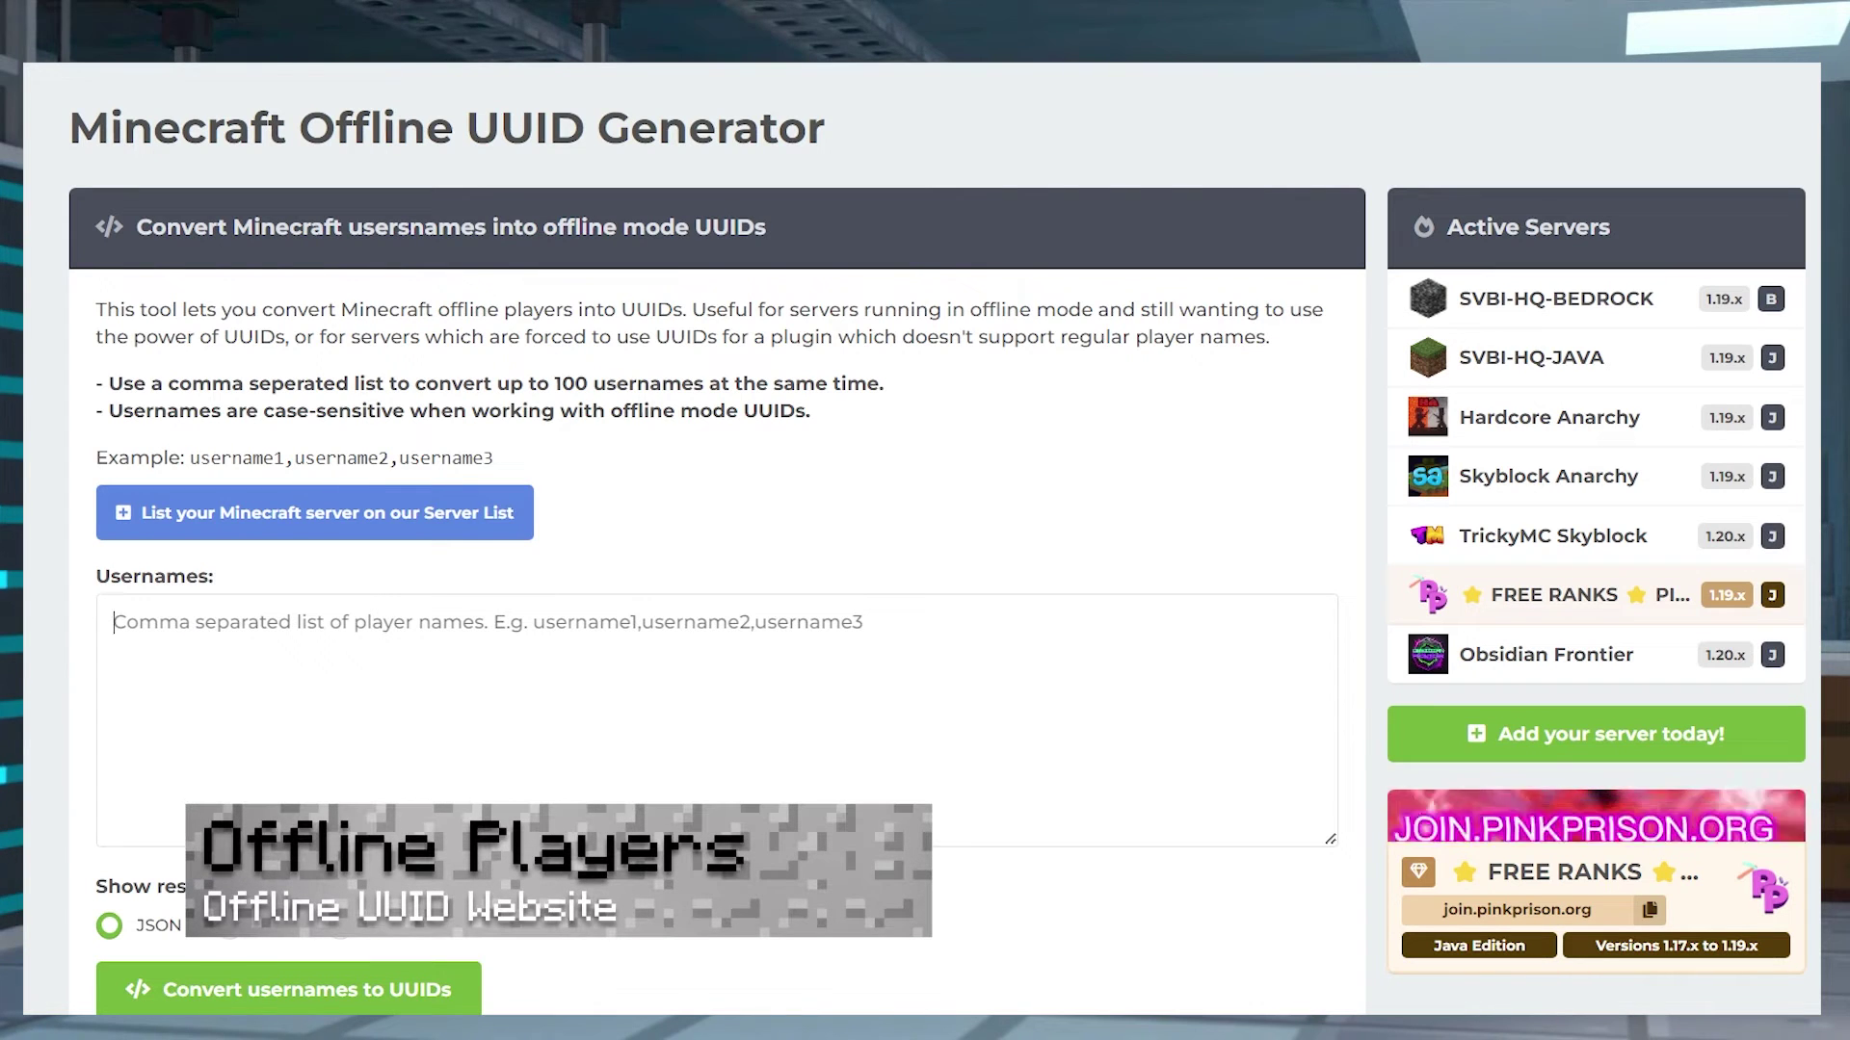
Convert the two comma-separated player usernames to offline UUIDs with plain text results in the Minecraft Offline UUID Generator
type("taylorftnjh")
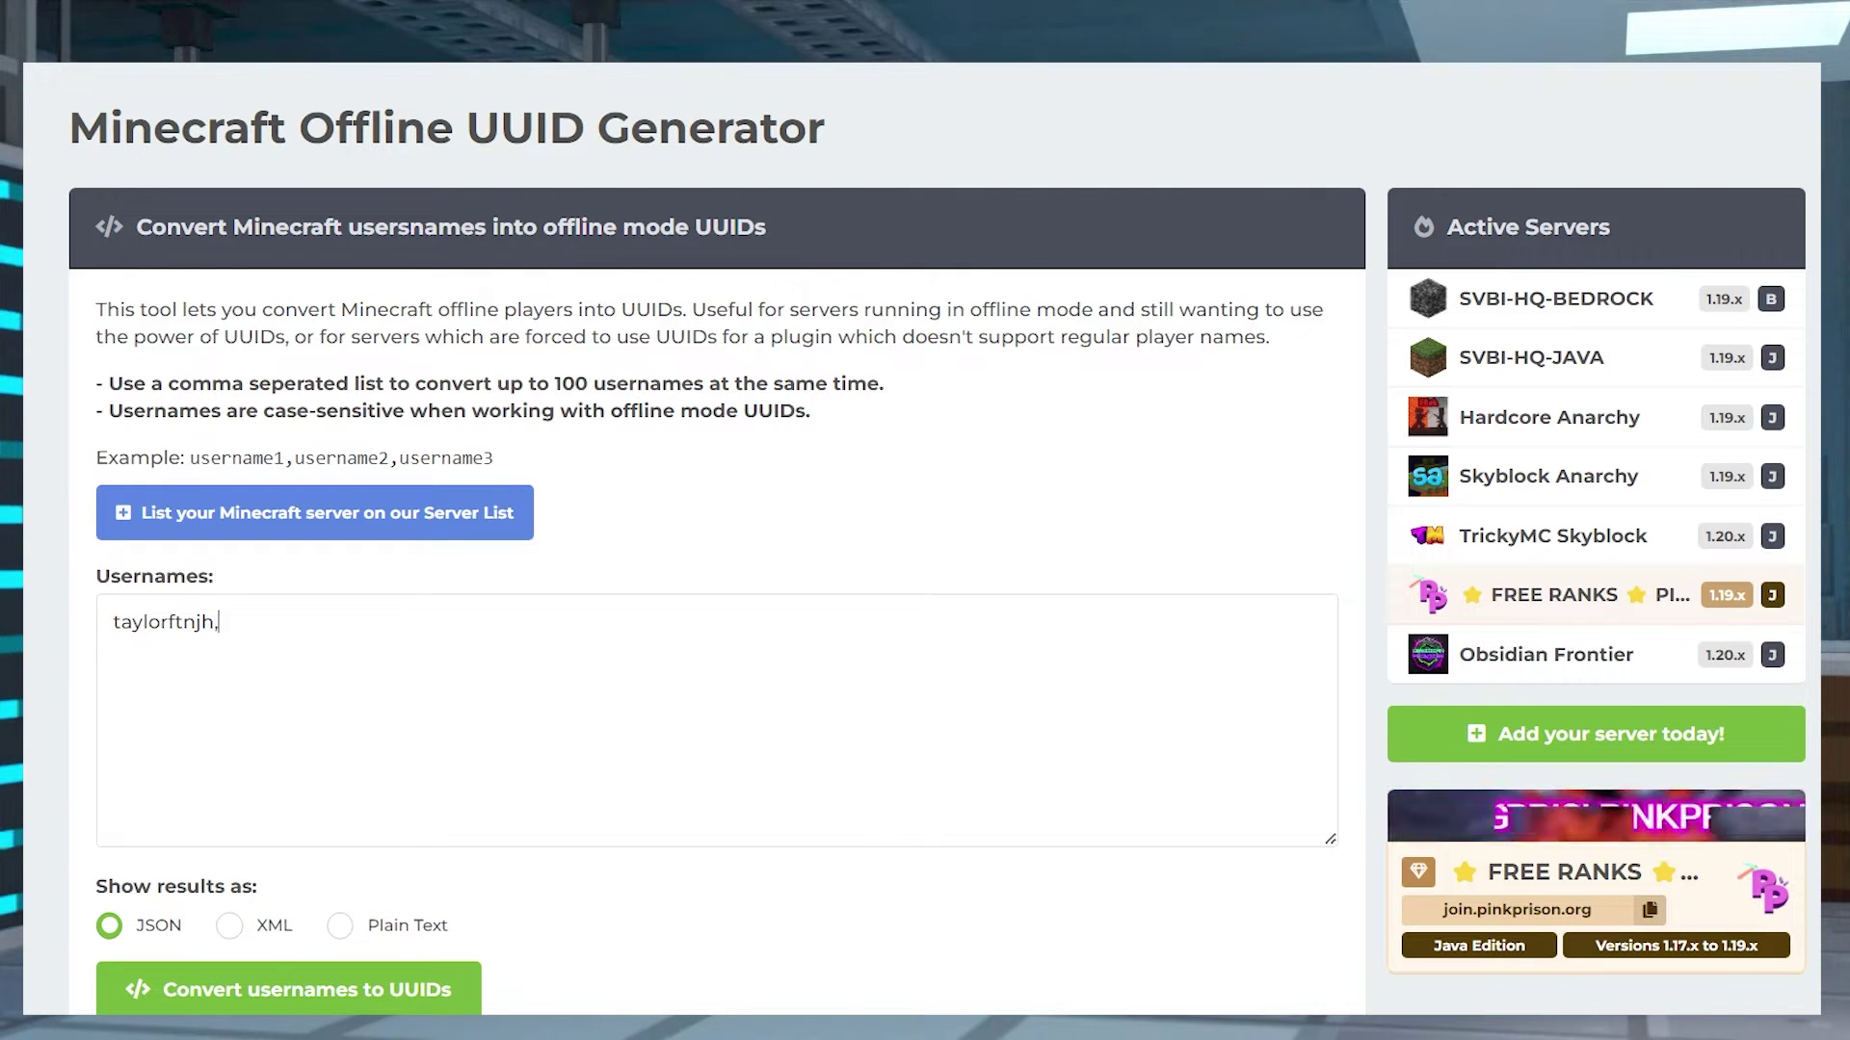
type(",Resuki12")
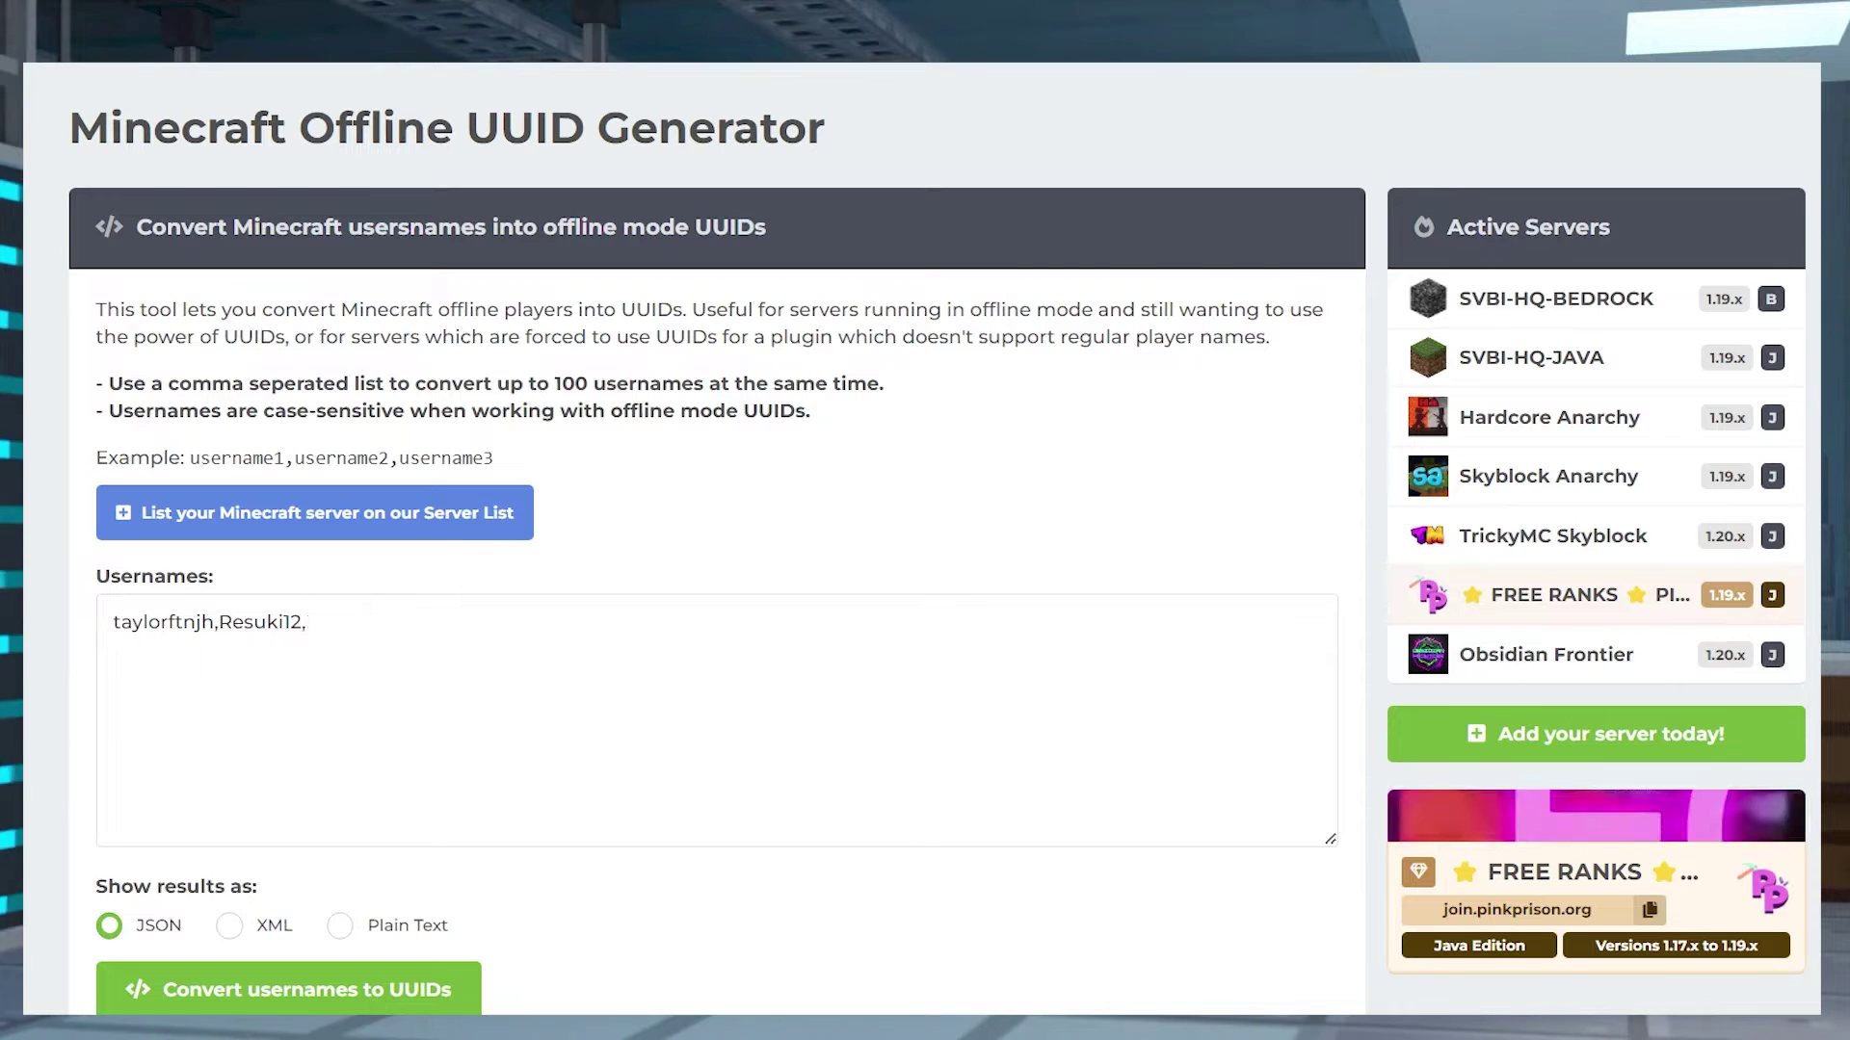
left_click(425, 933)
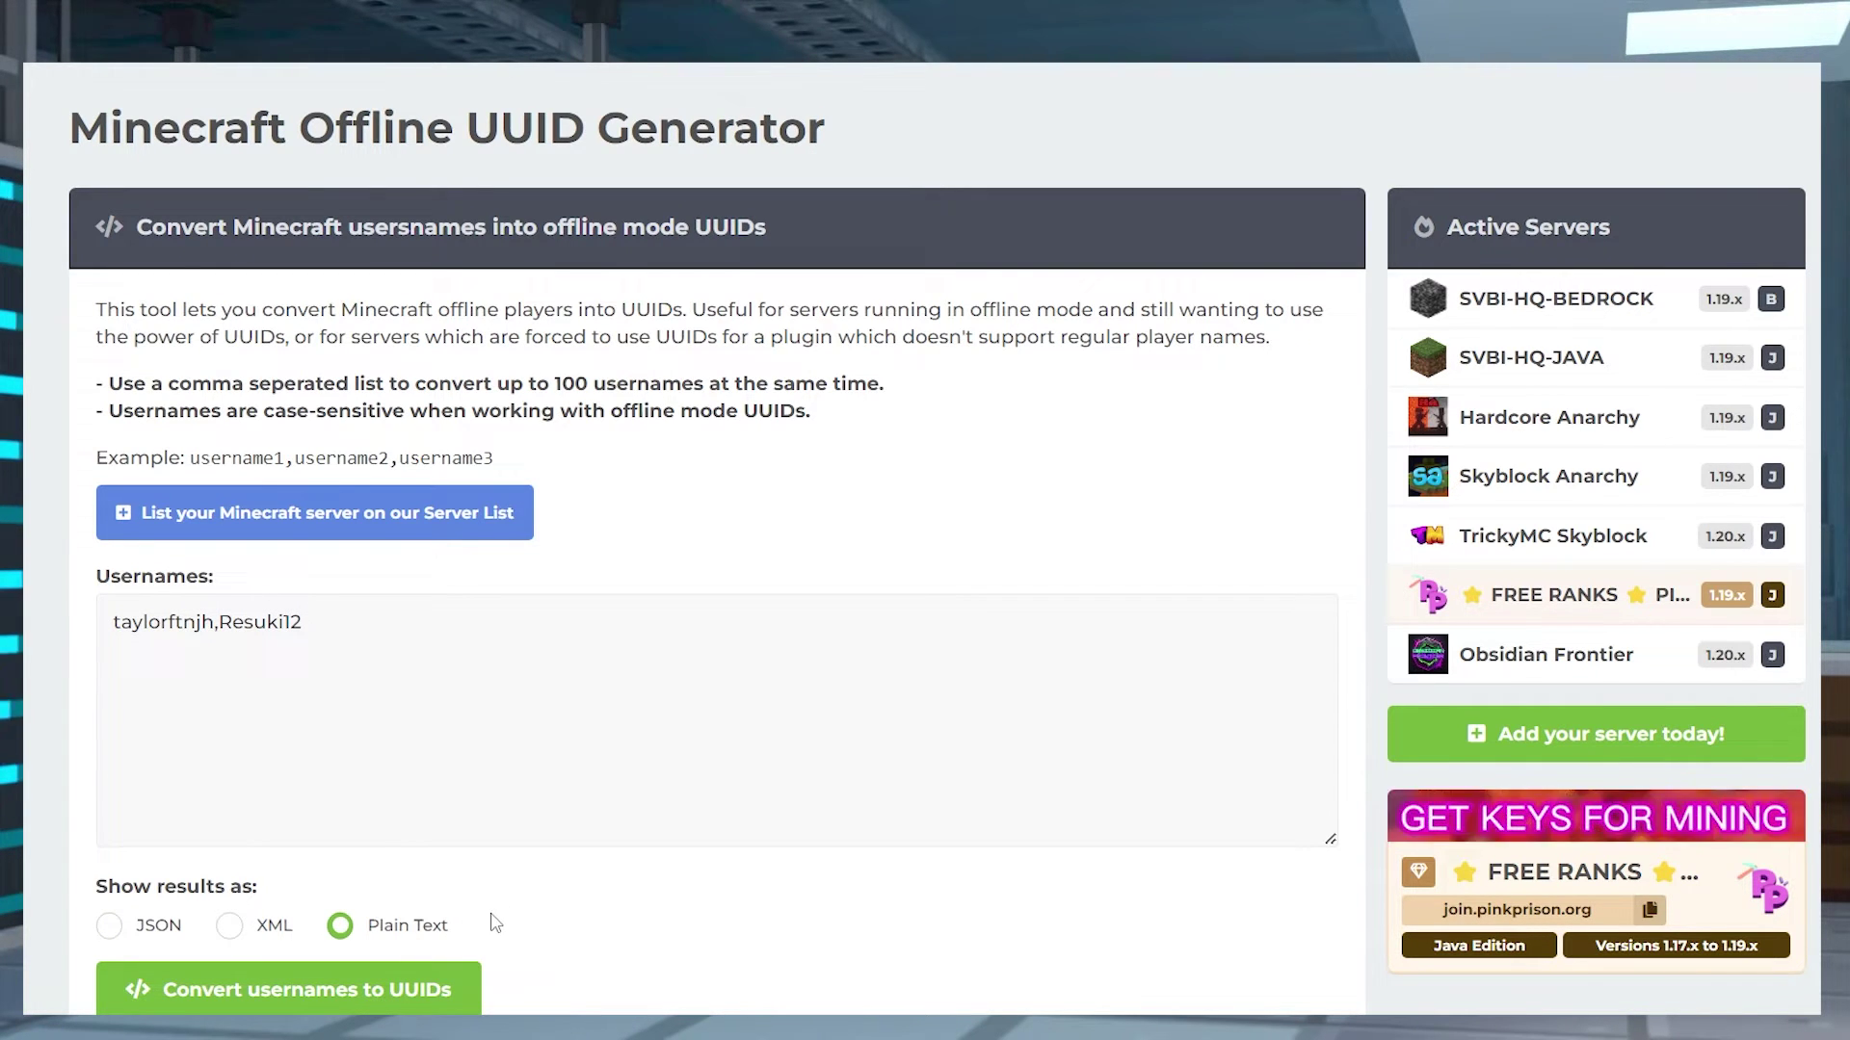
left_click(289, 989)
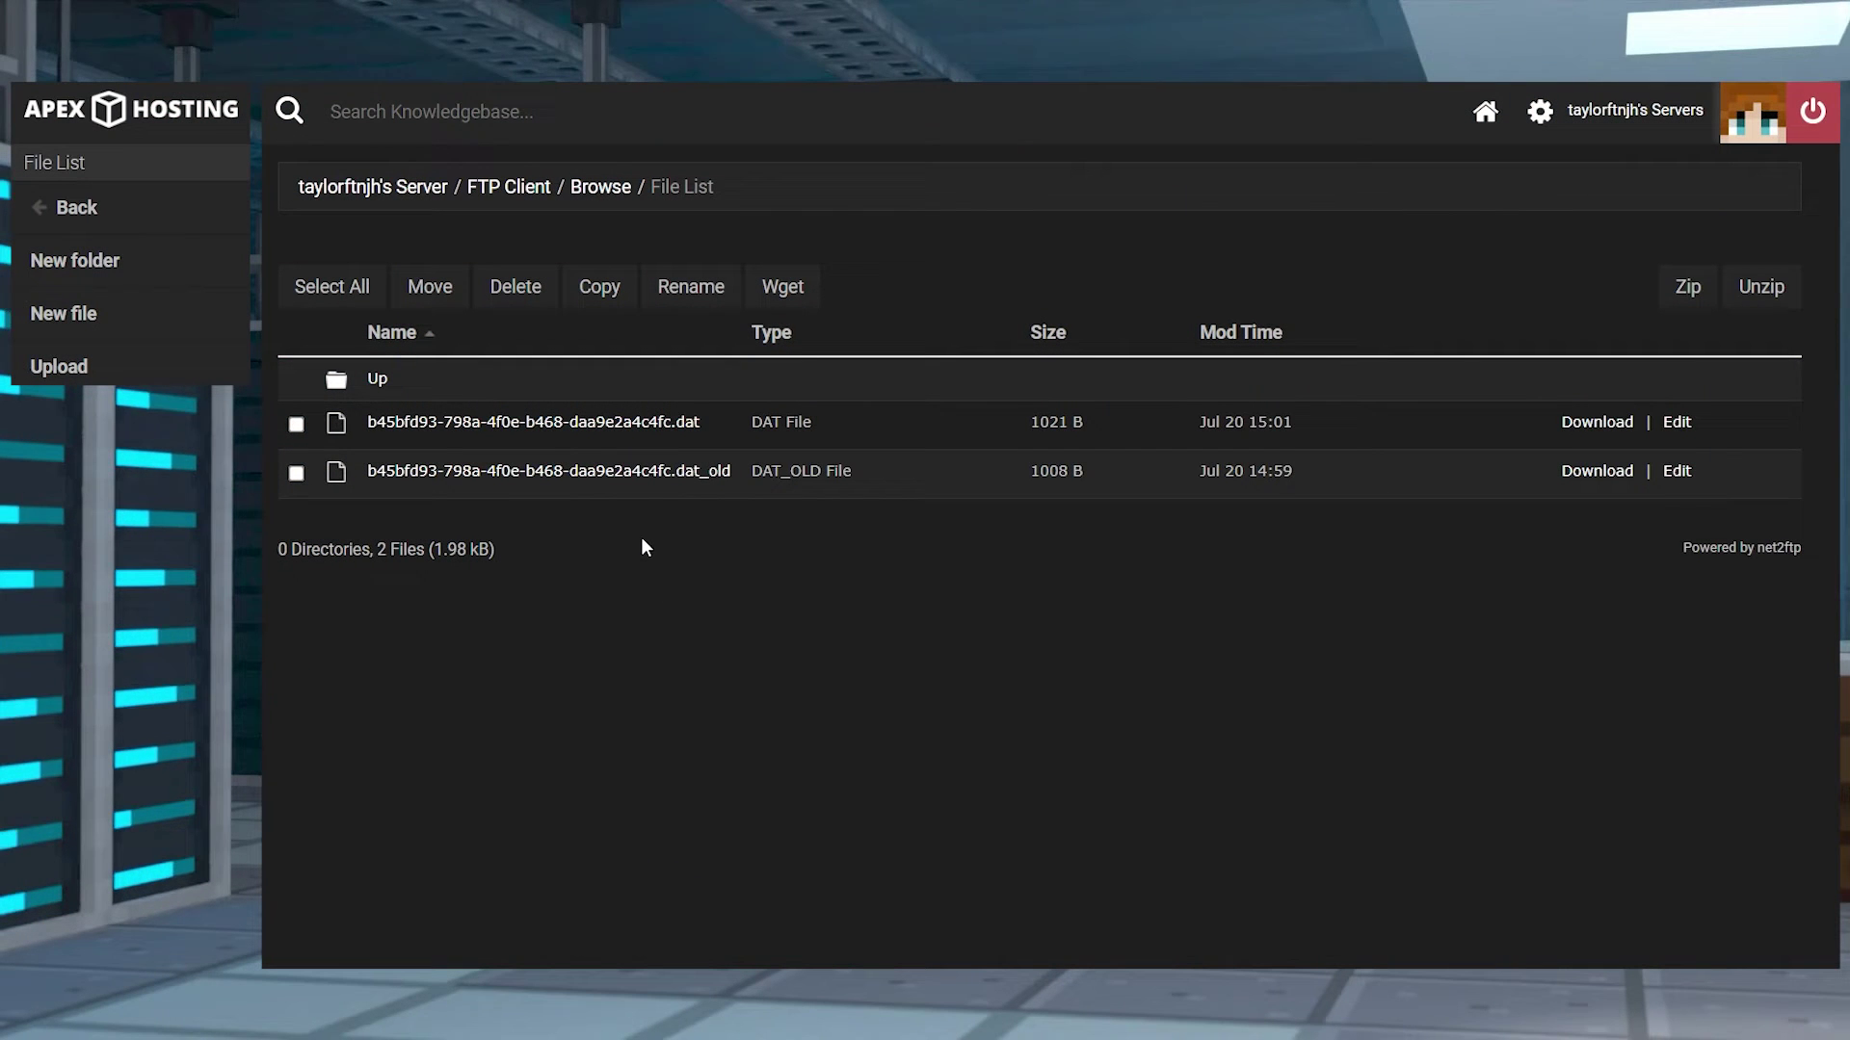
Switch to the Apex Hosting file list, select the player's .dat and .dat_old files and request their deletion
left_click(295, 473)
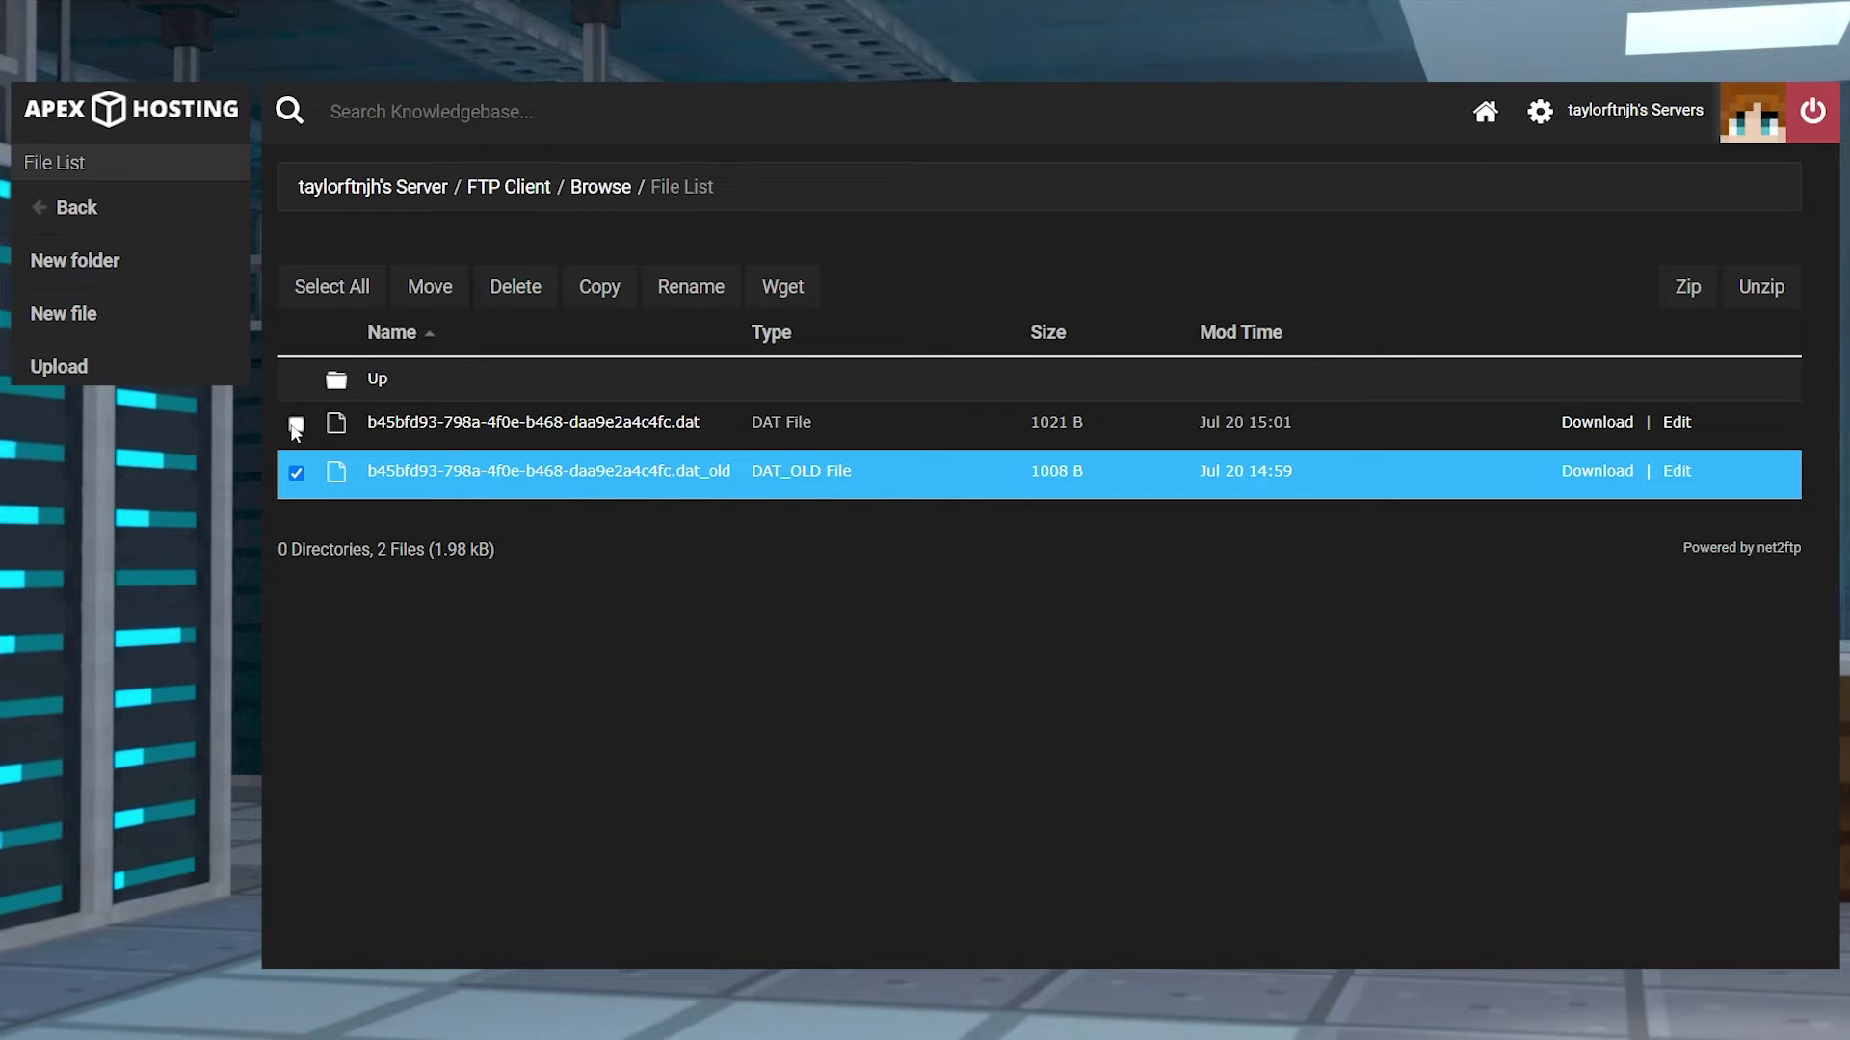
left_click(296, 426)
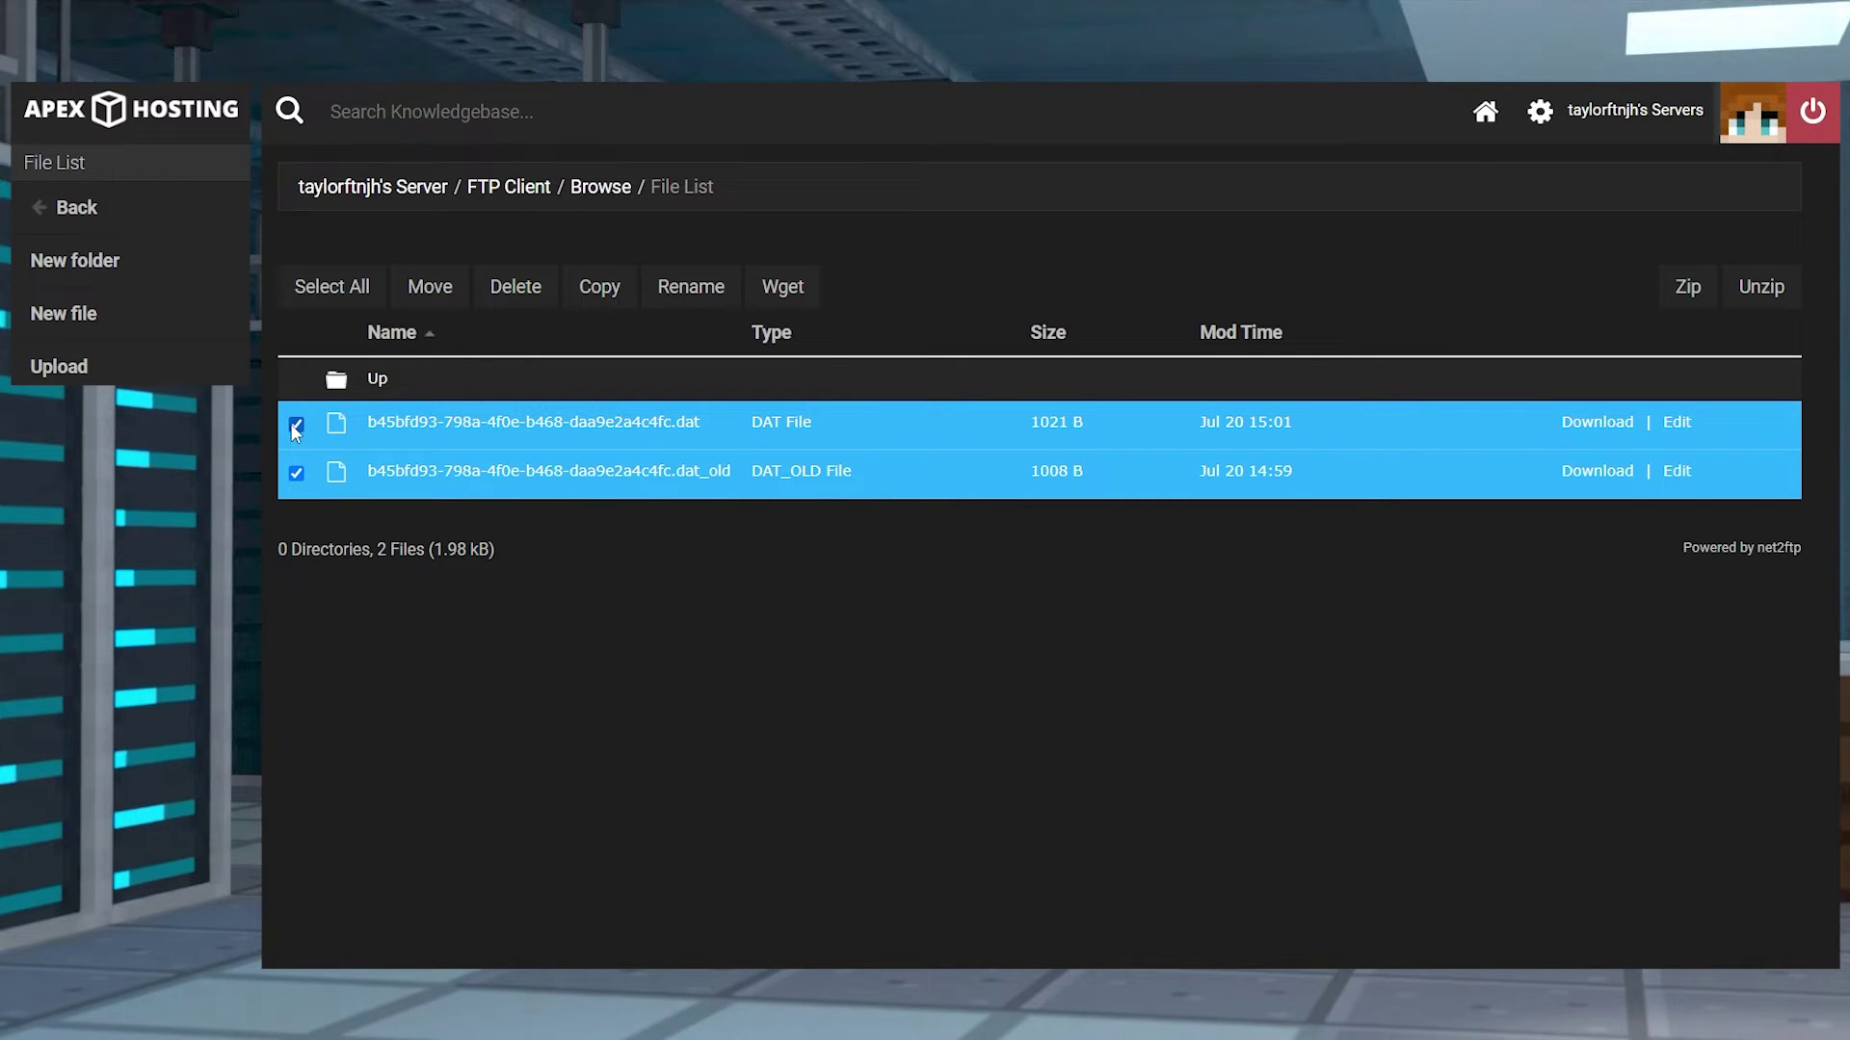
left_click(533, 289)
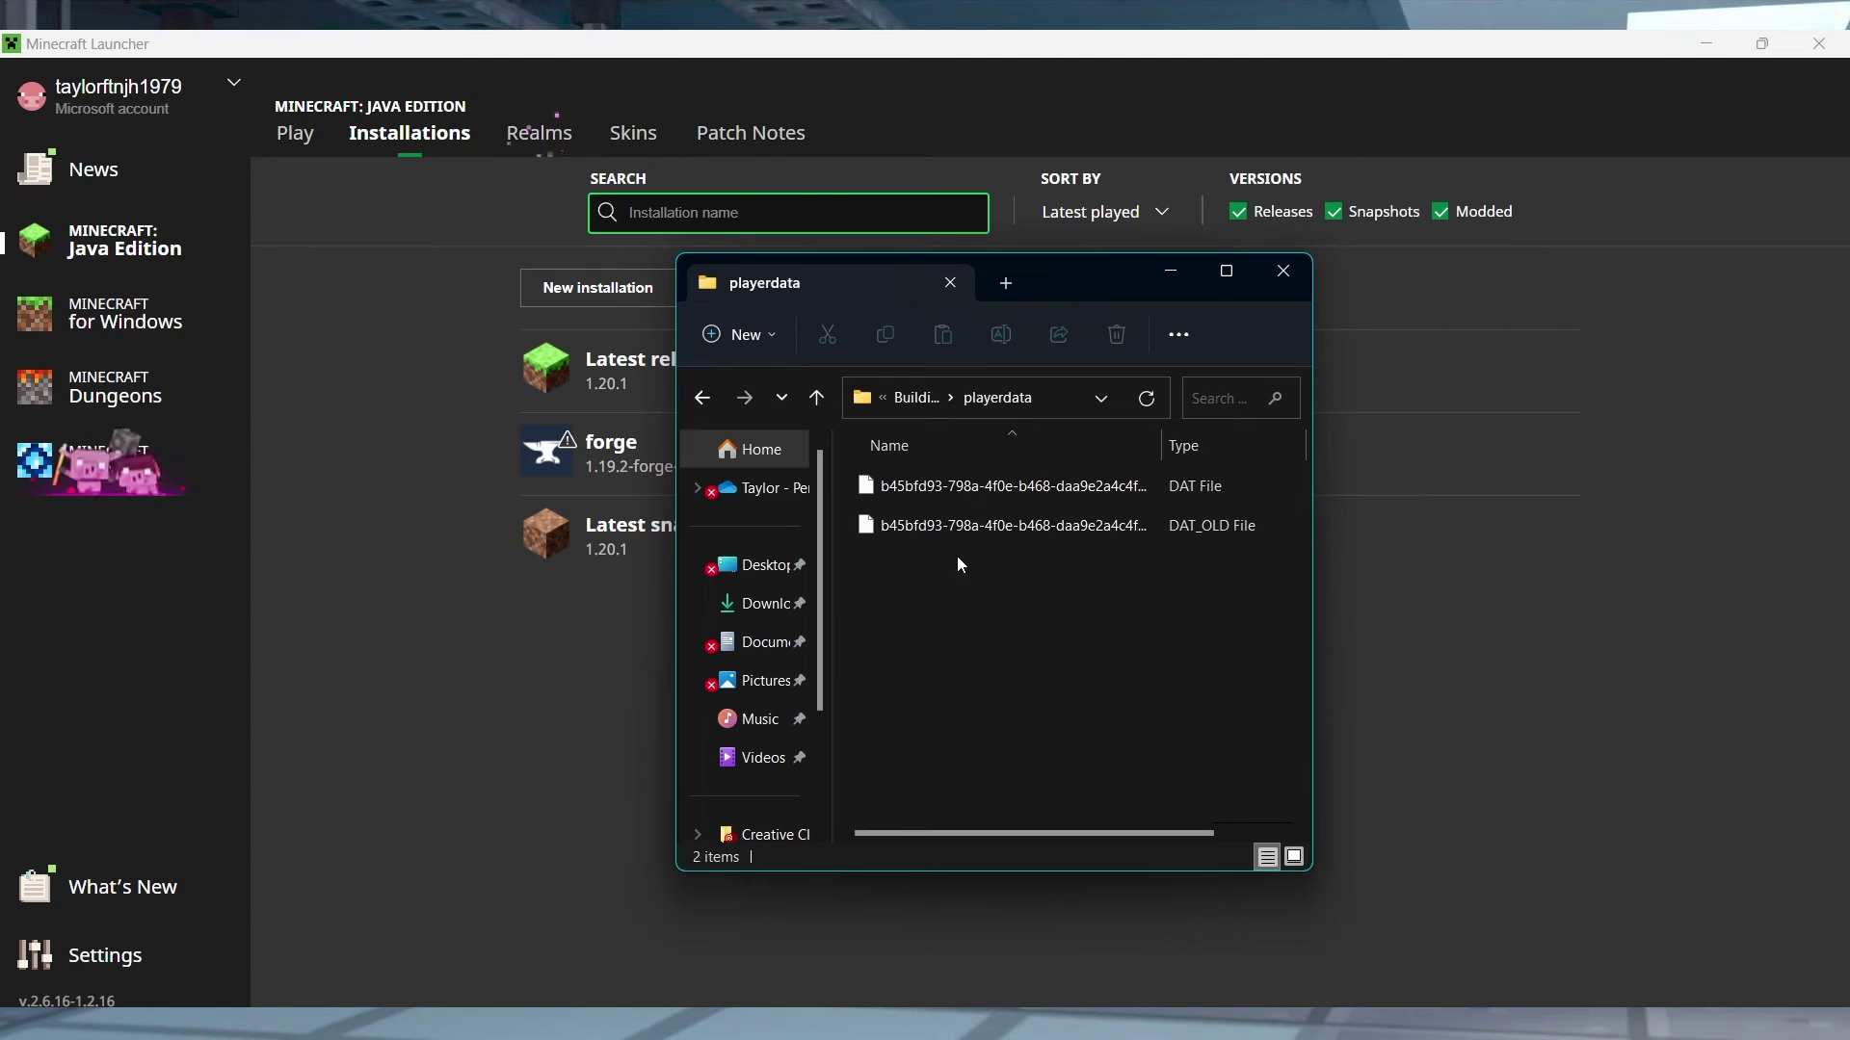
Delete both the DAT and DAT_OLD player files from the single-player world's local playerdata folder
left_click_drag(959, 558, 936, 488)
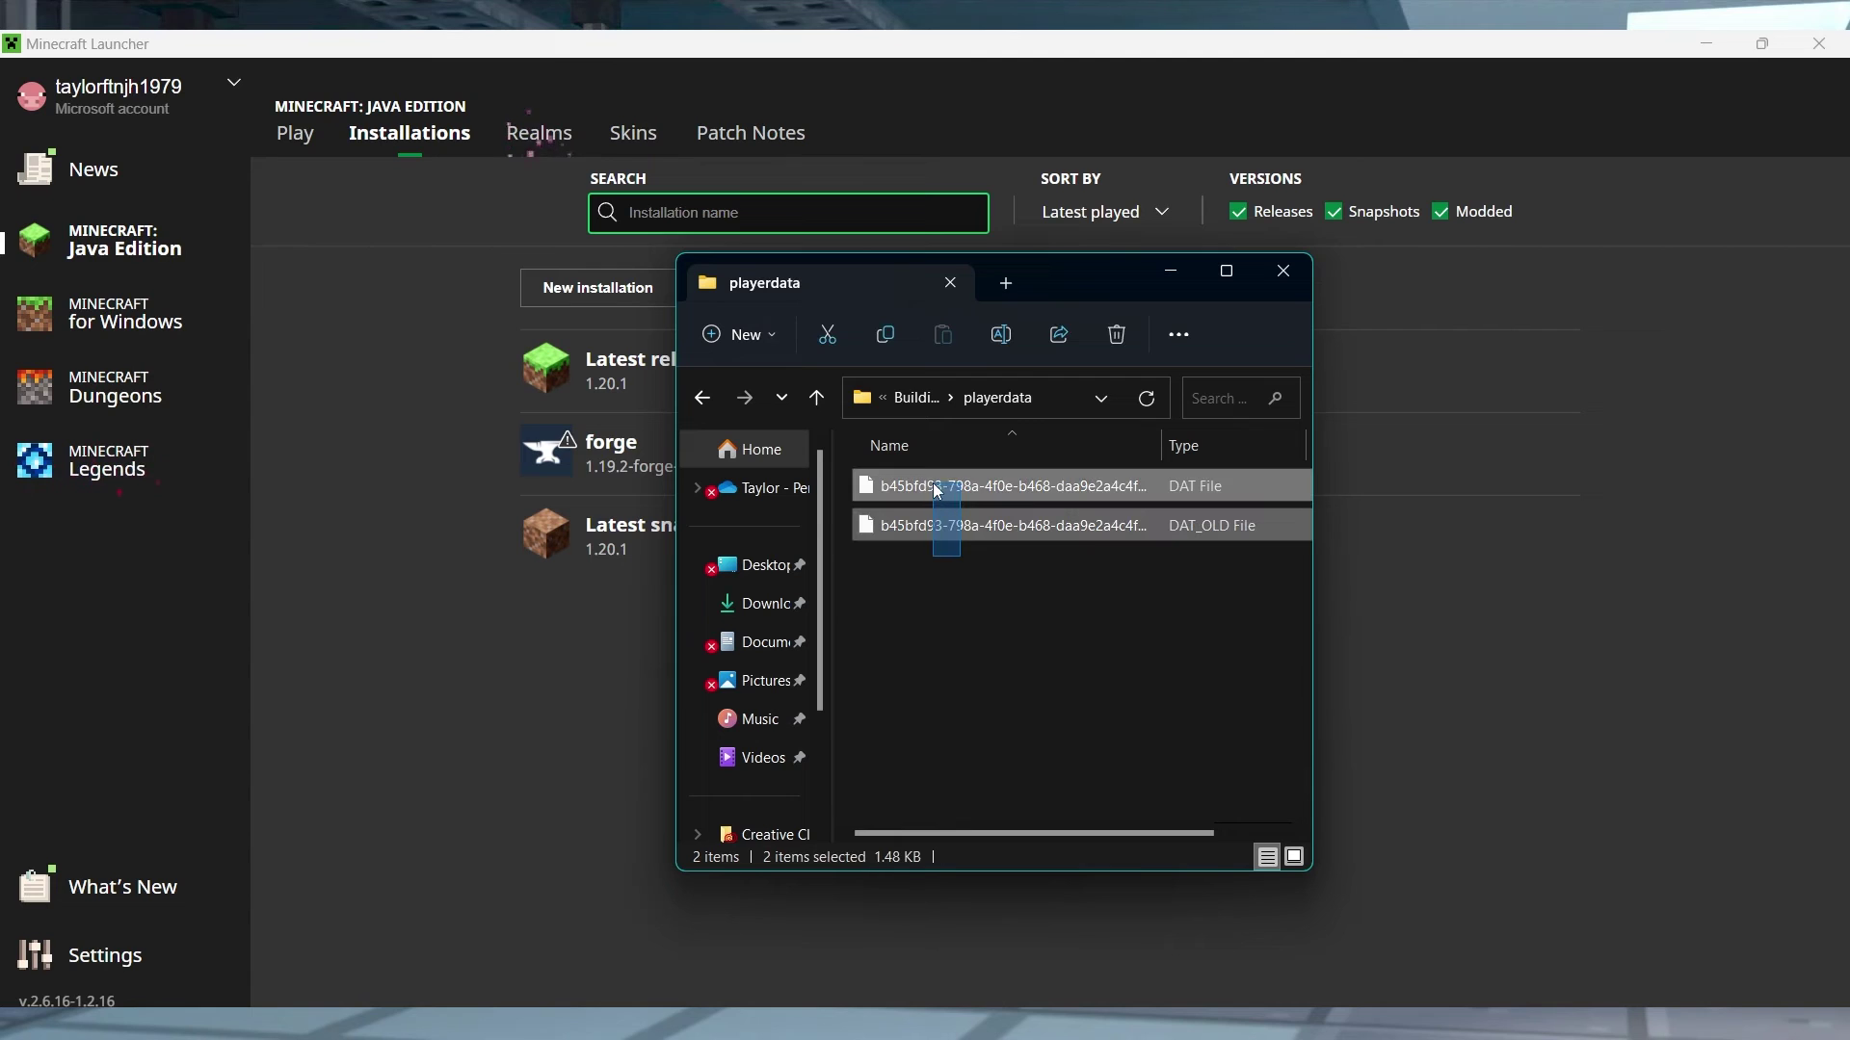
right_click(1027, 488)
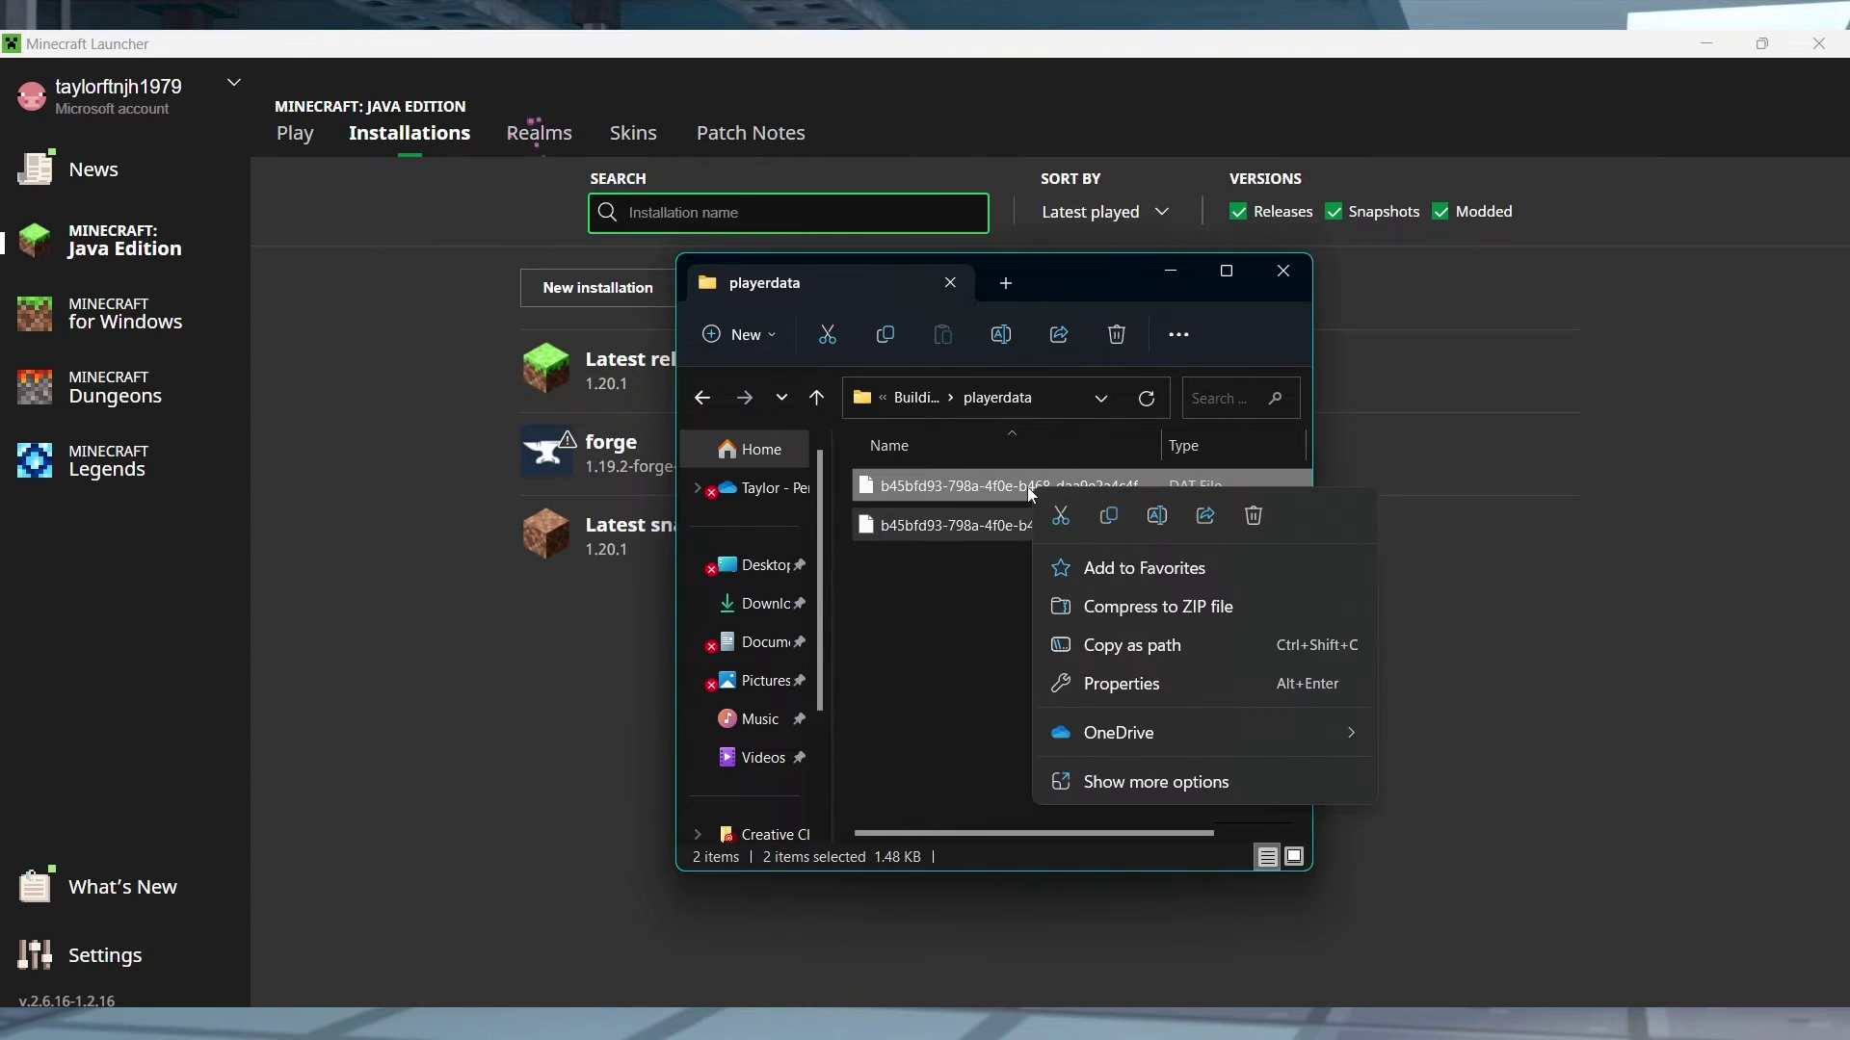
left_click(1252, 518)
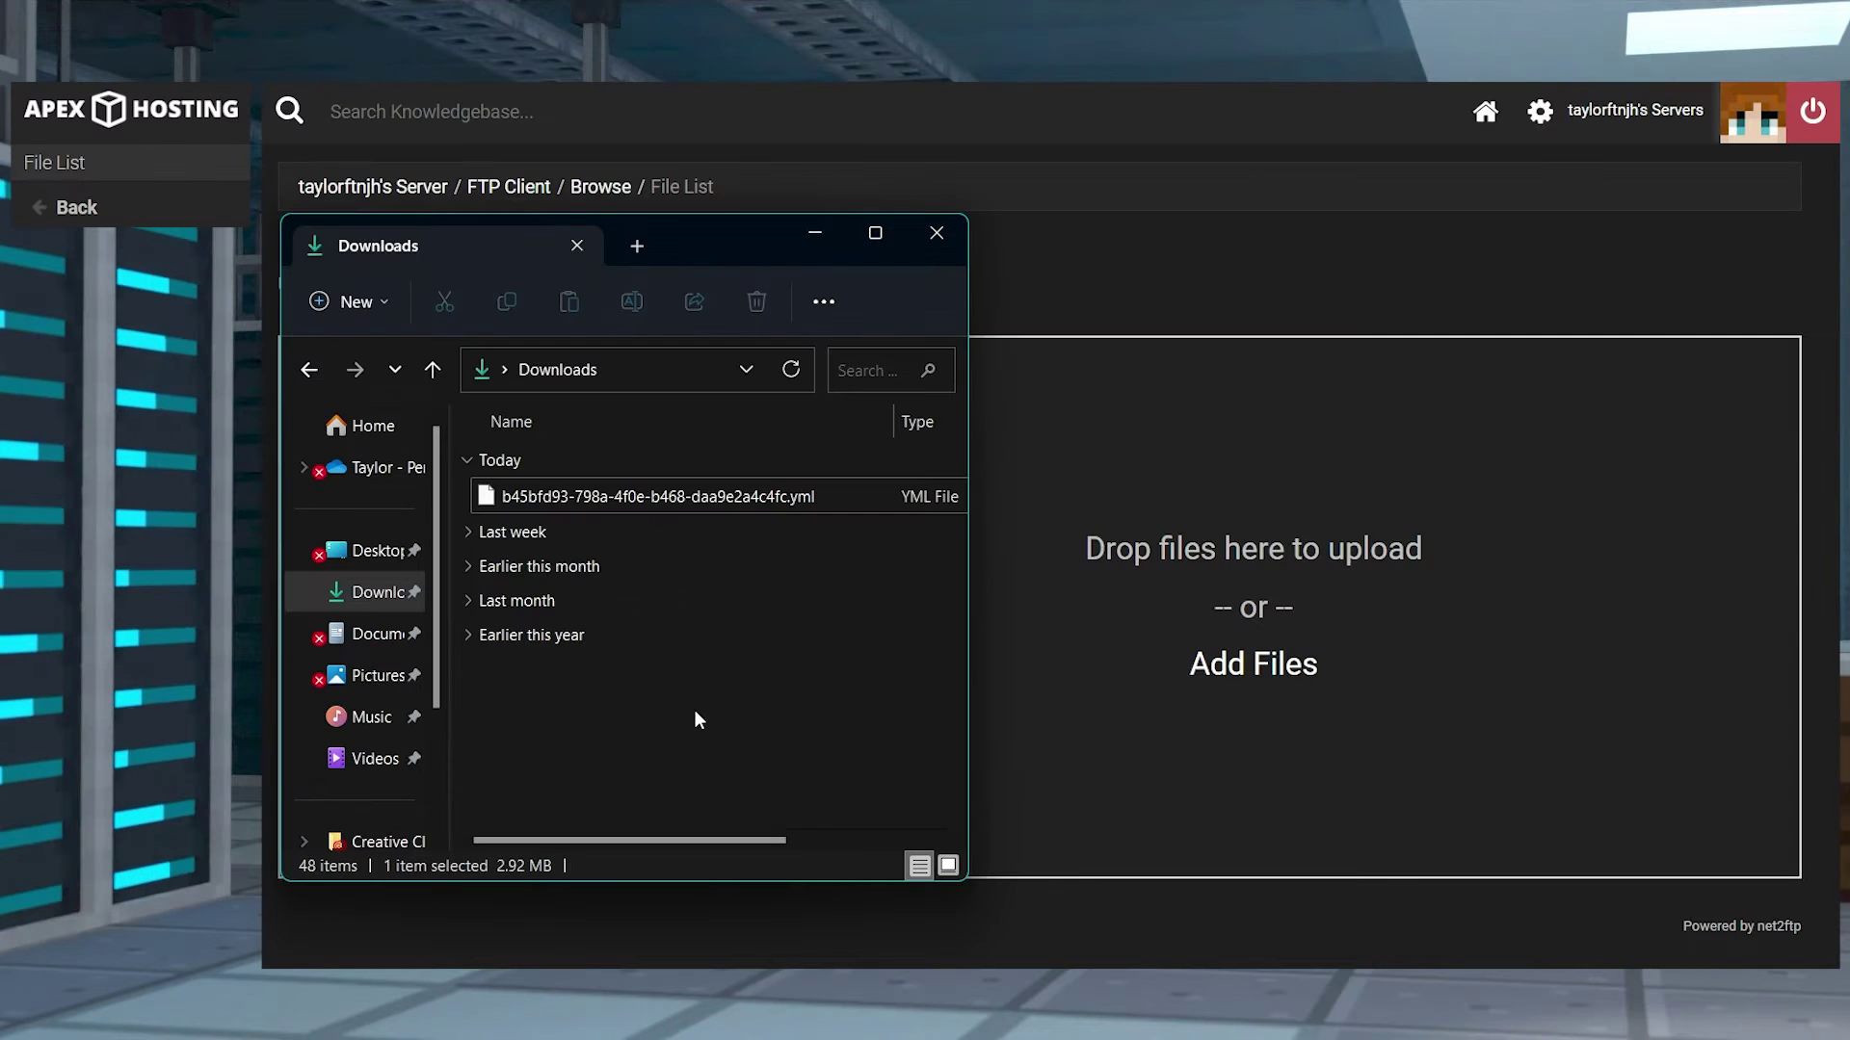
Upload the player's YML file from the Downloads folder to the server's FTP upload area
left_click(665, 503)
left_click_drag(661, 499, 1060, 696)
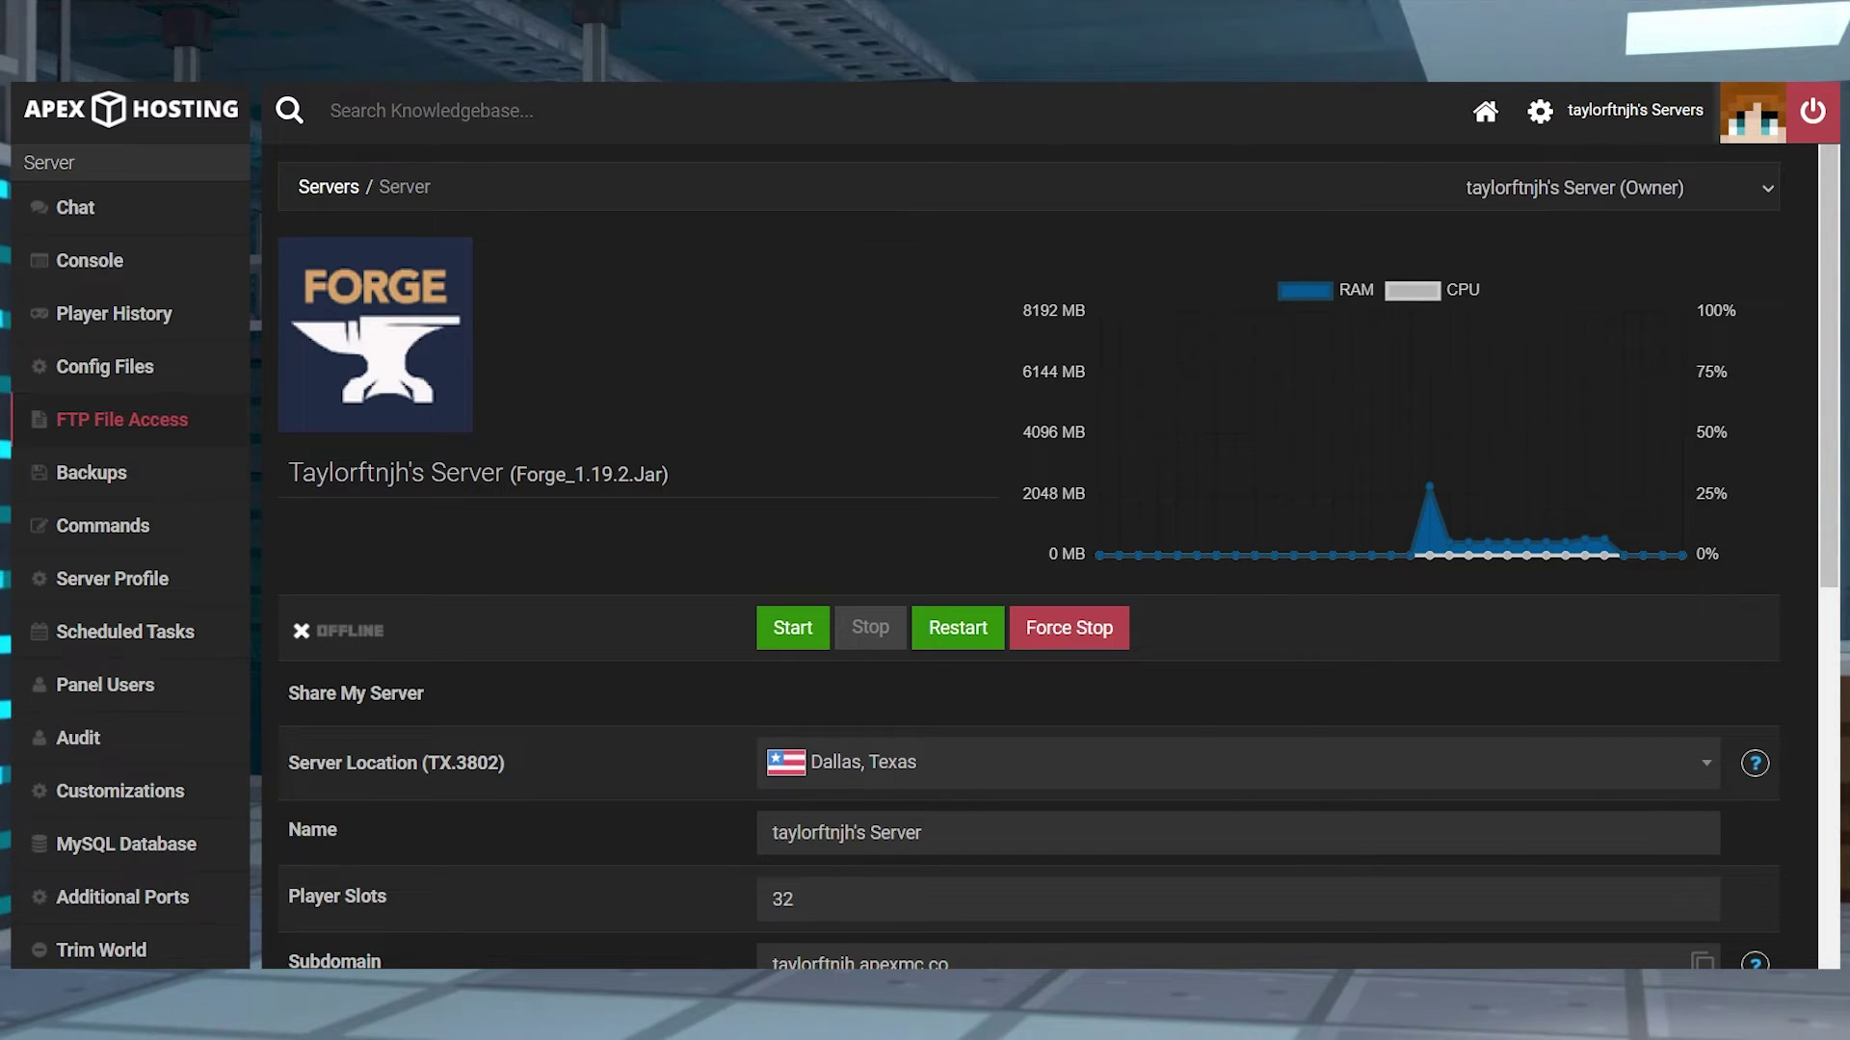
Open the playerdata folder inside the forge_1_19_2_2392423 world folder through the server's FTP file access
left_click(235, 417)
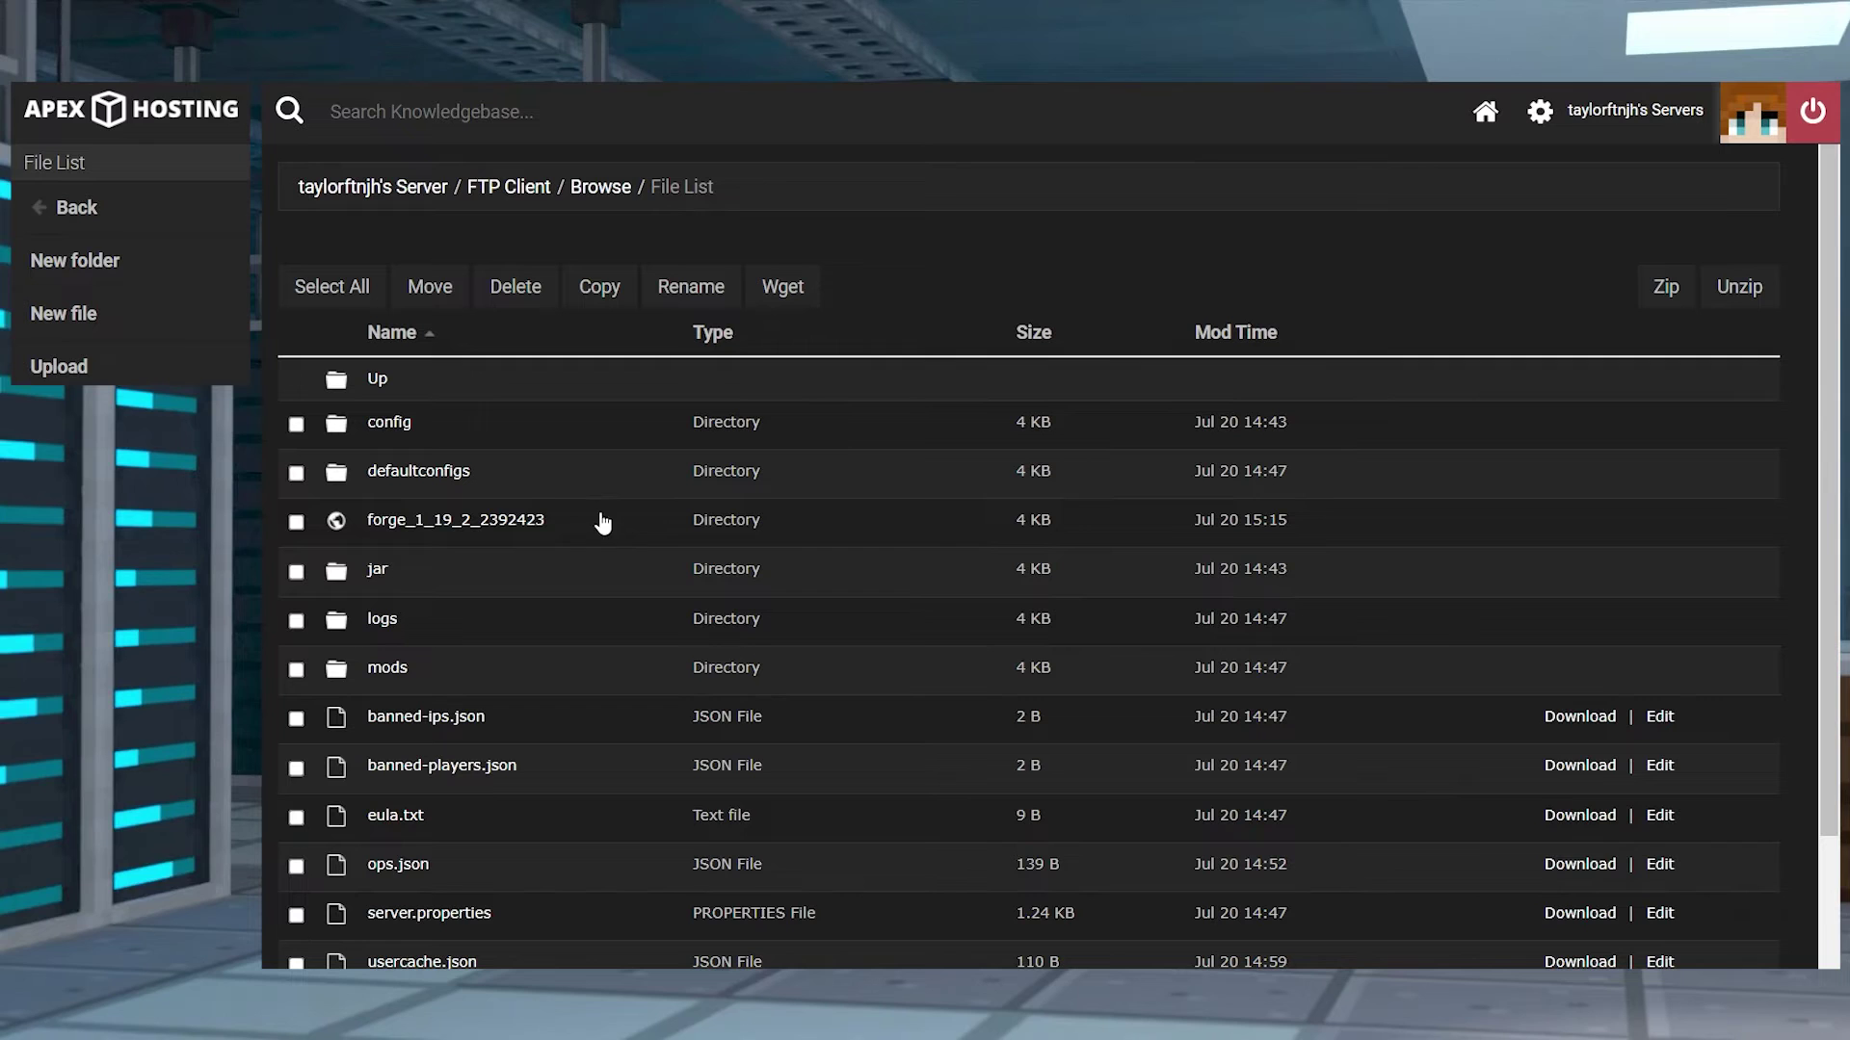
left_click(513, 521)
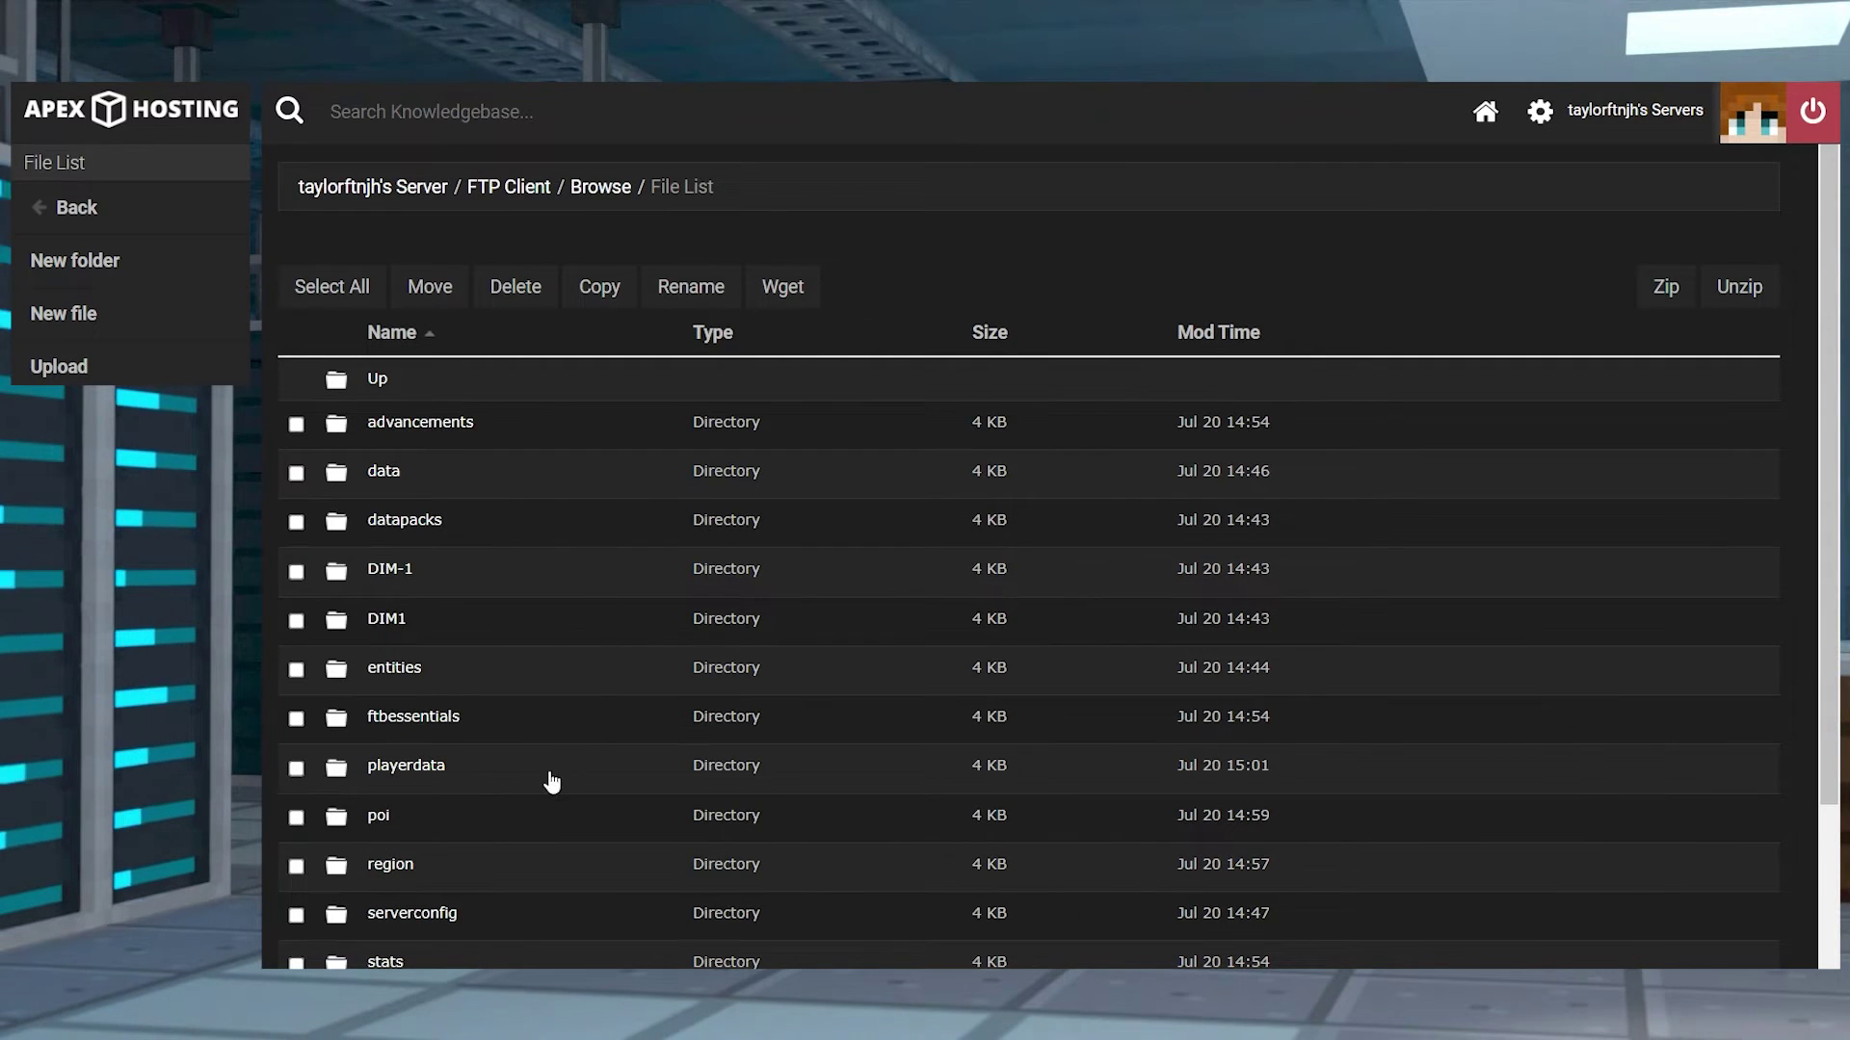
left_click(405, 766)
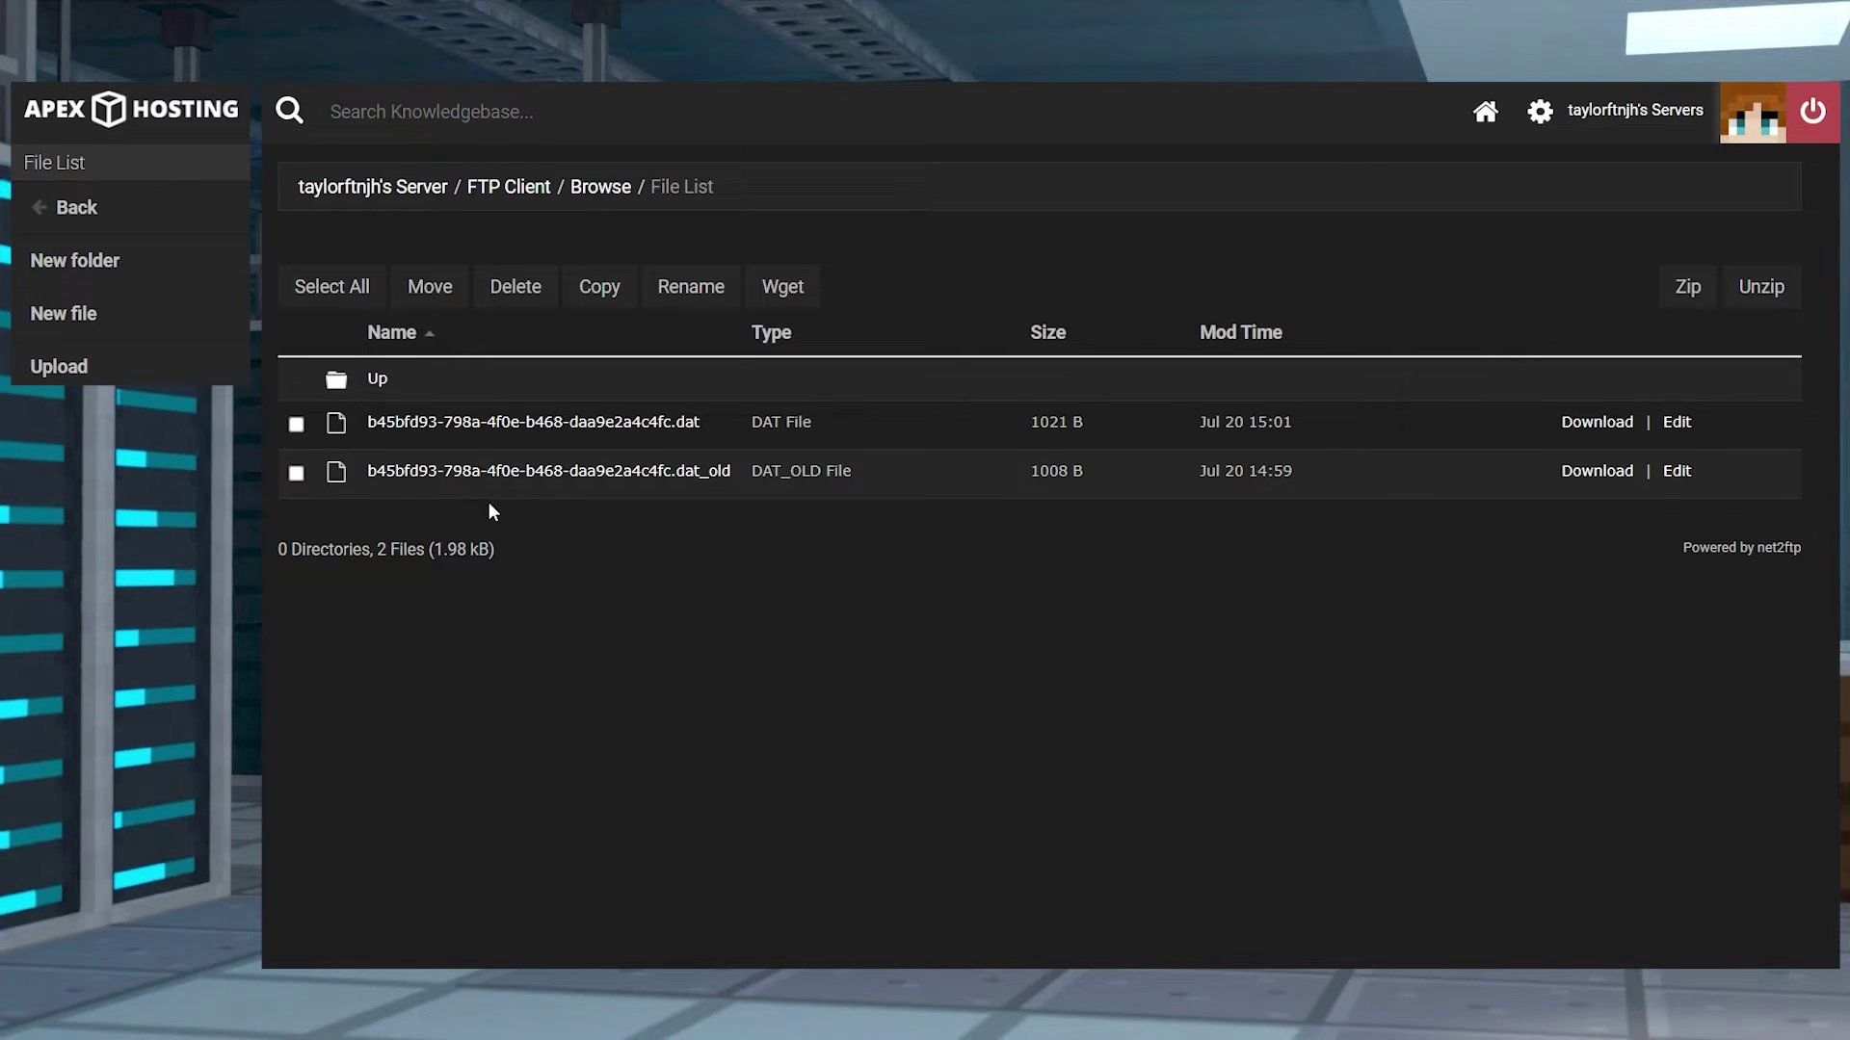
Delete the player's DAT and DAT_OLD files from the server's playerdata folder and confirm the deletion
left_click(295, 473)
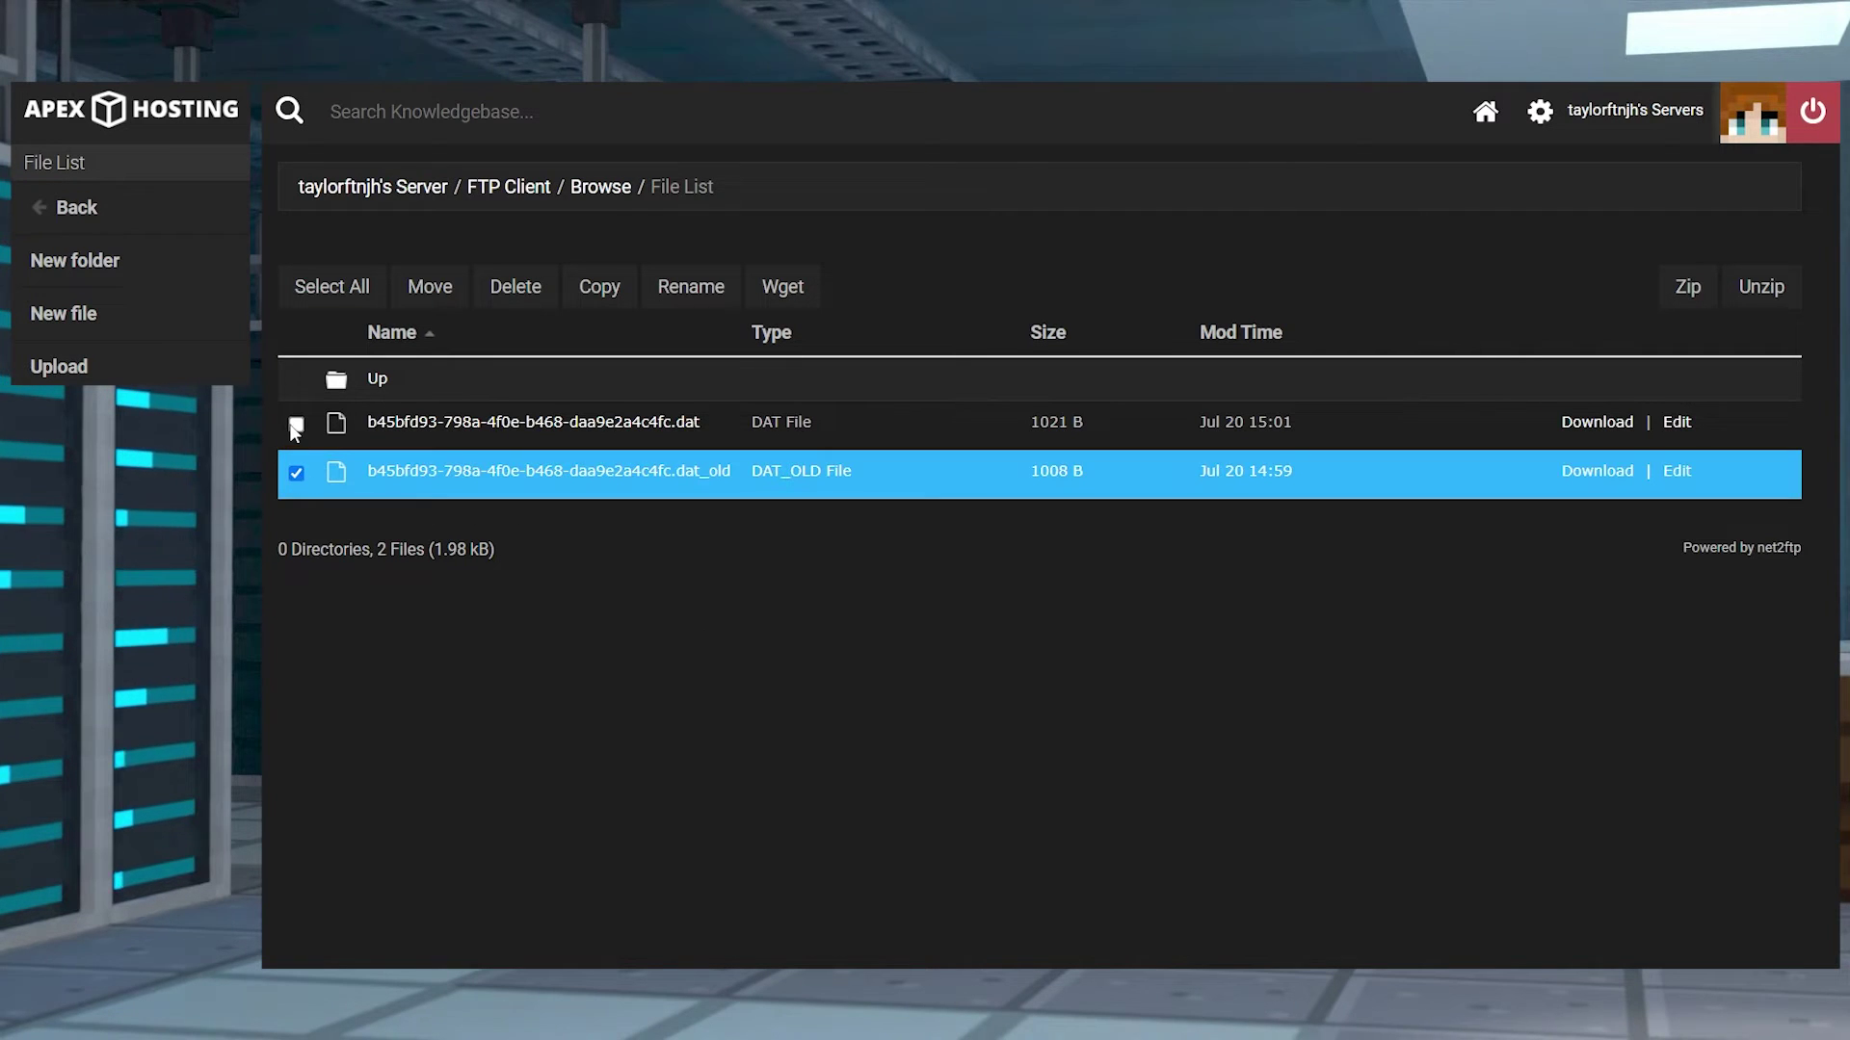
left_click(296, 424)
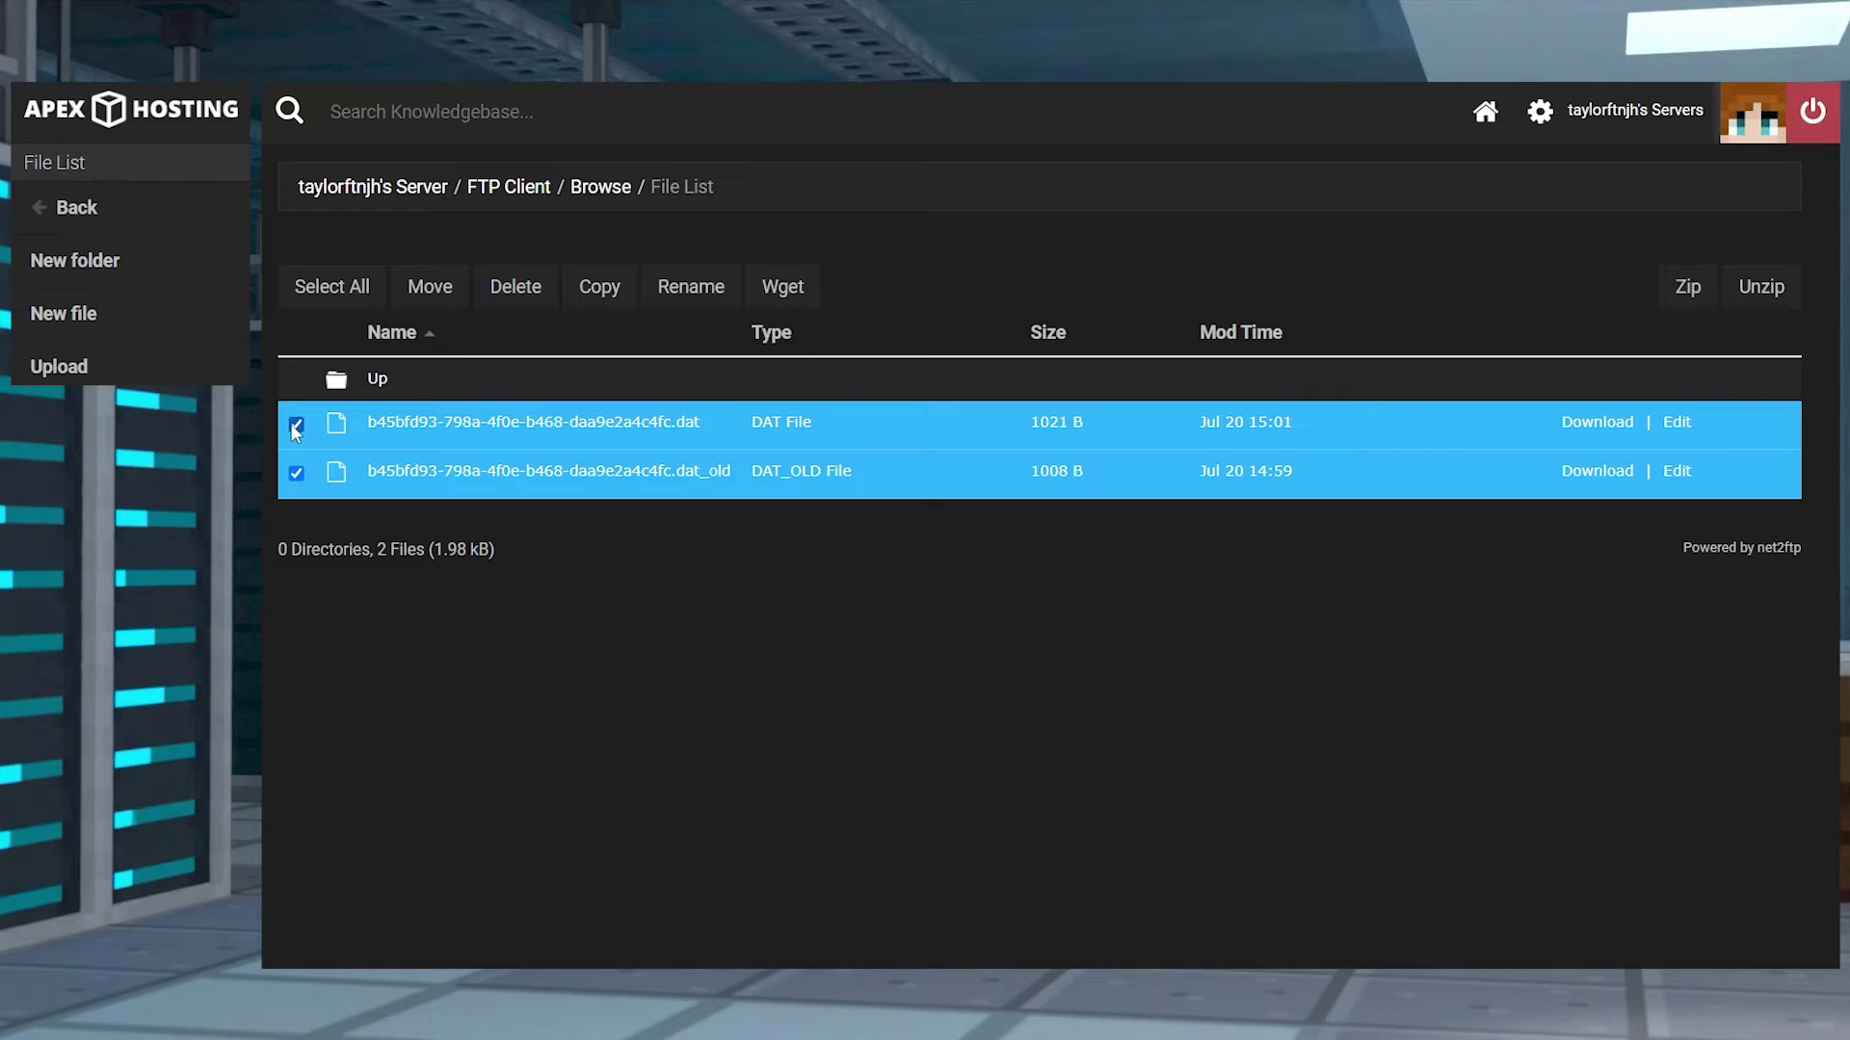
left_click(528, 288)
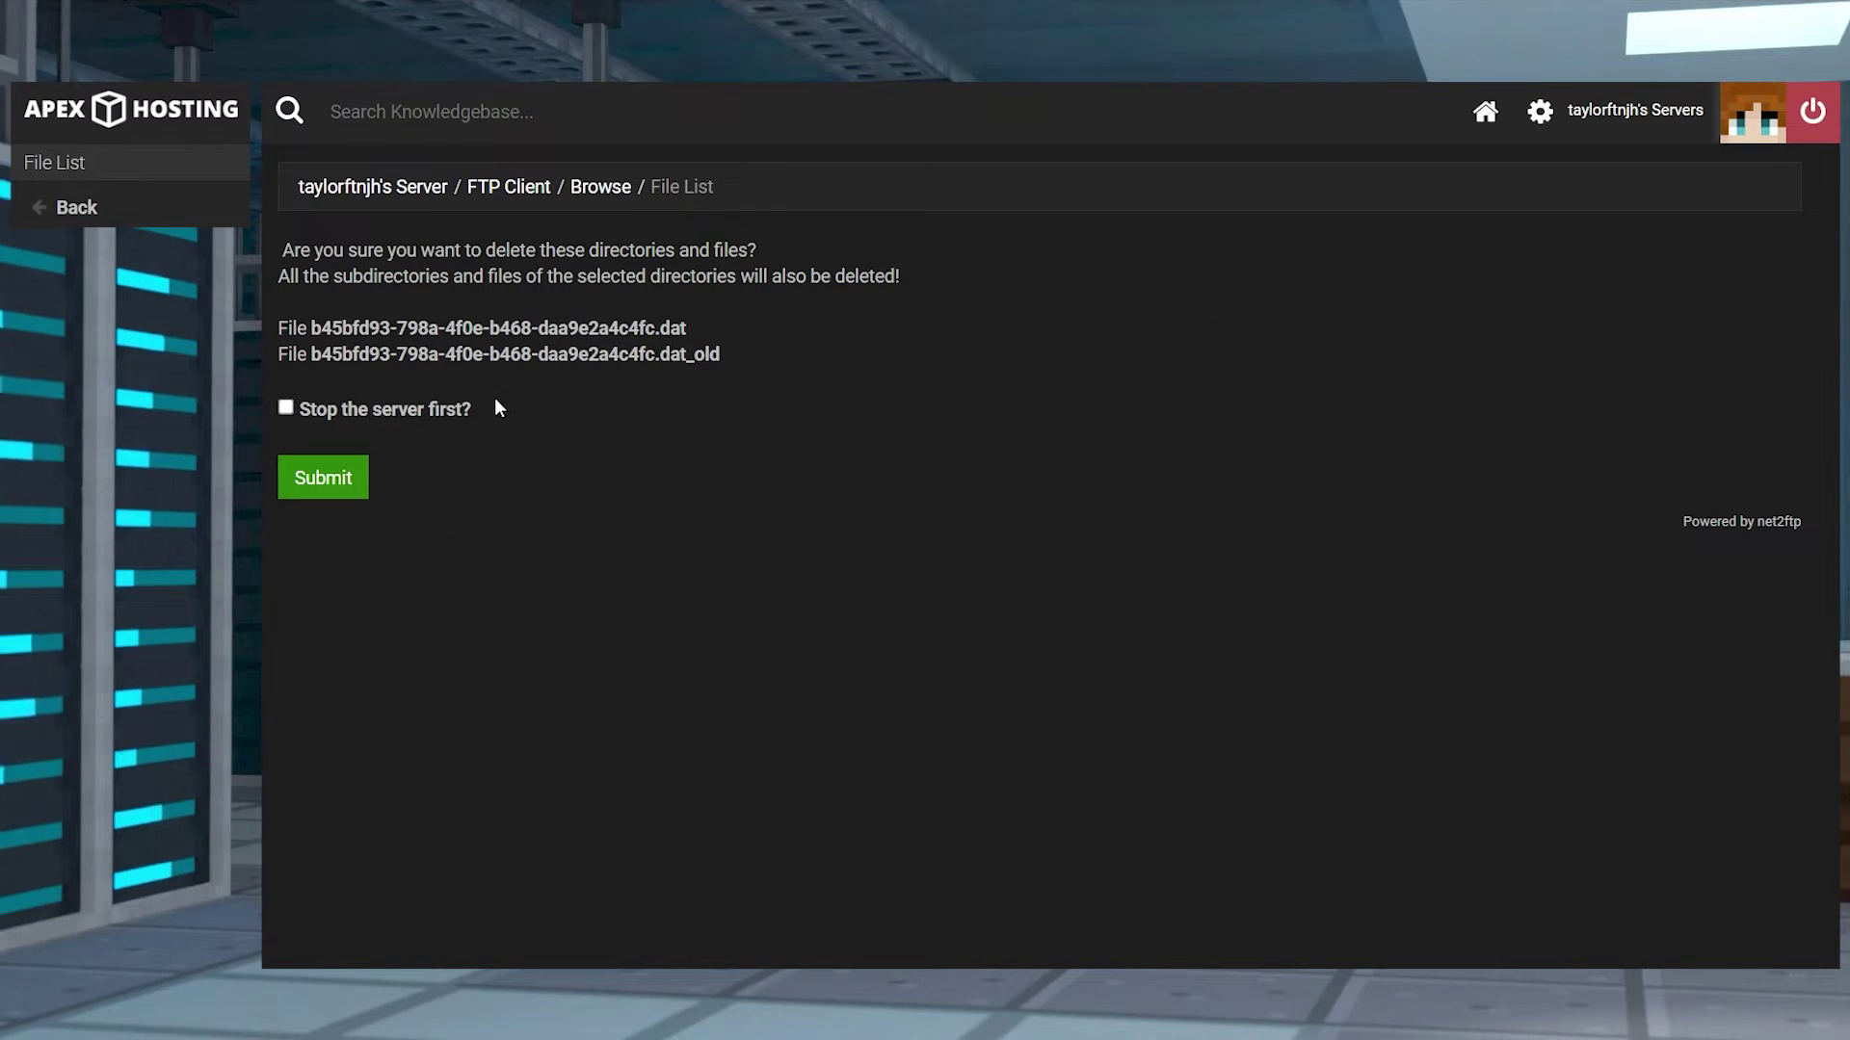
left_click(344, 481)
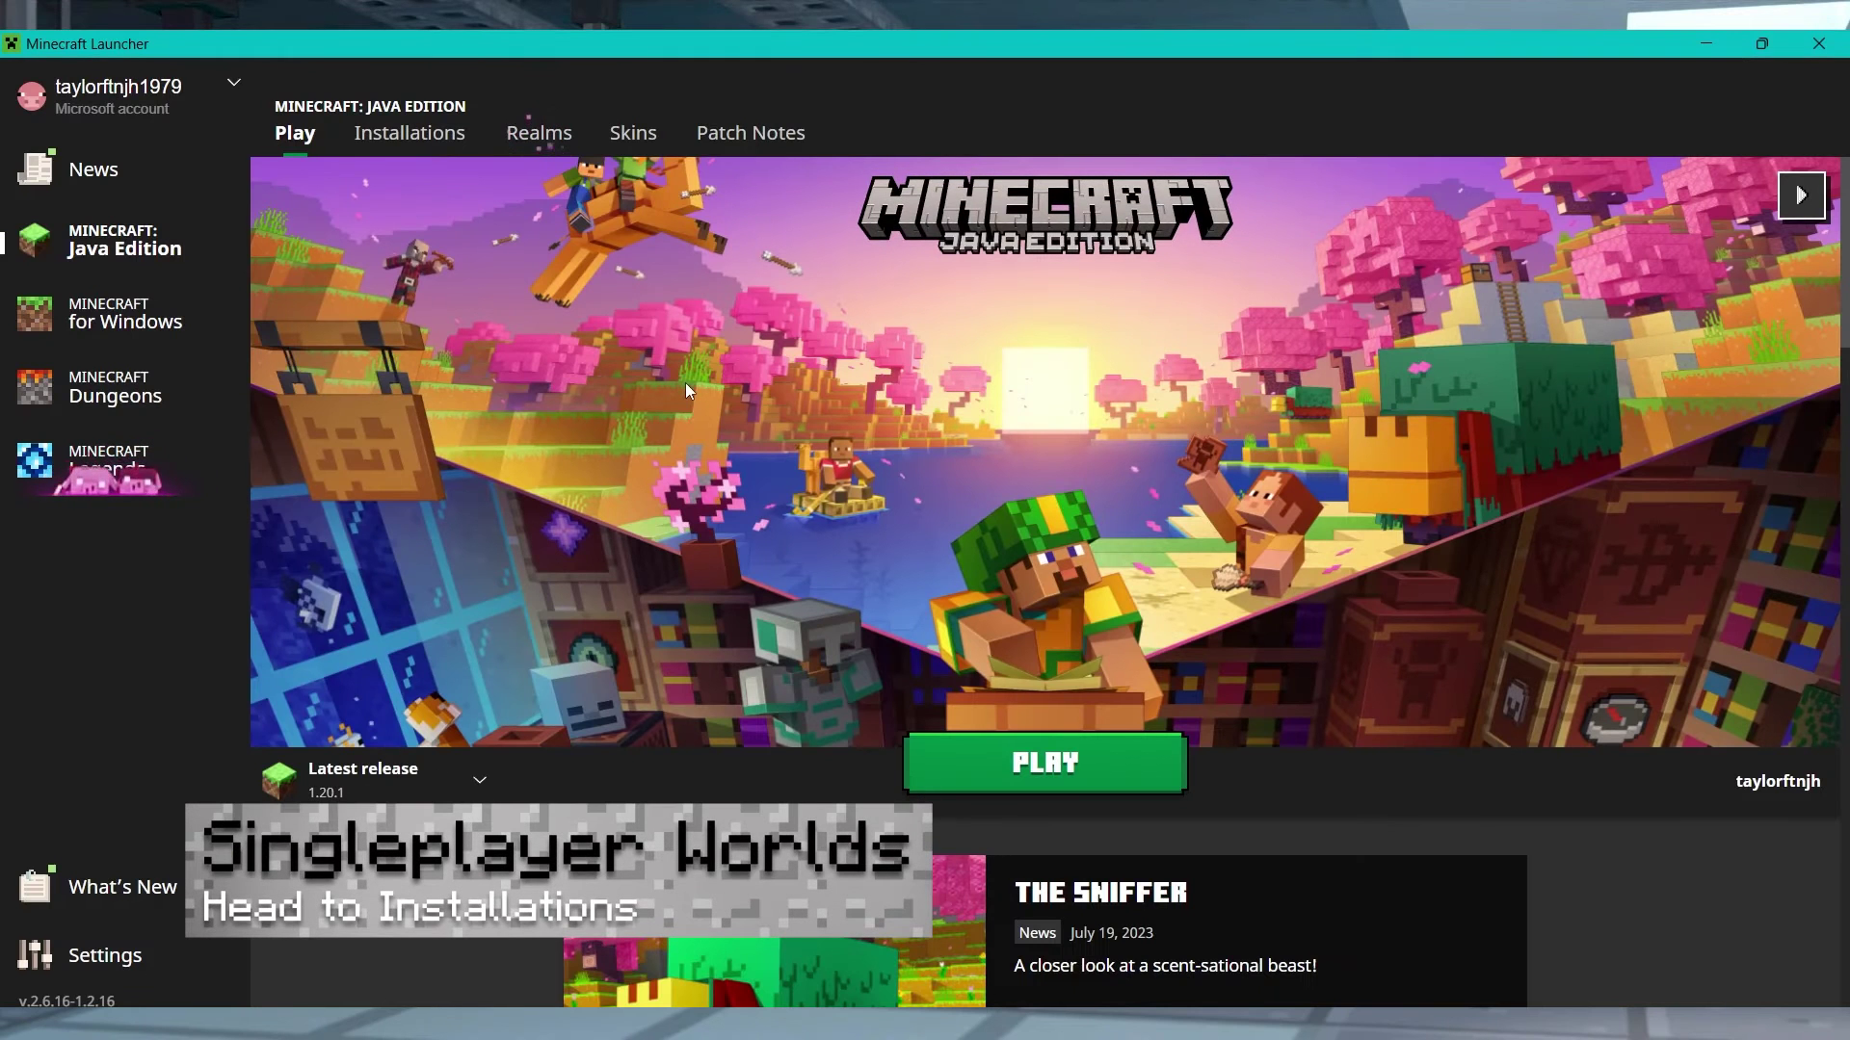
Switch to the Minecraft Launcher and open the playerdata folder of the Building World save from the Latest release installation's files
left_click(439, 141)
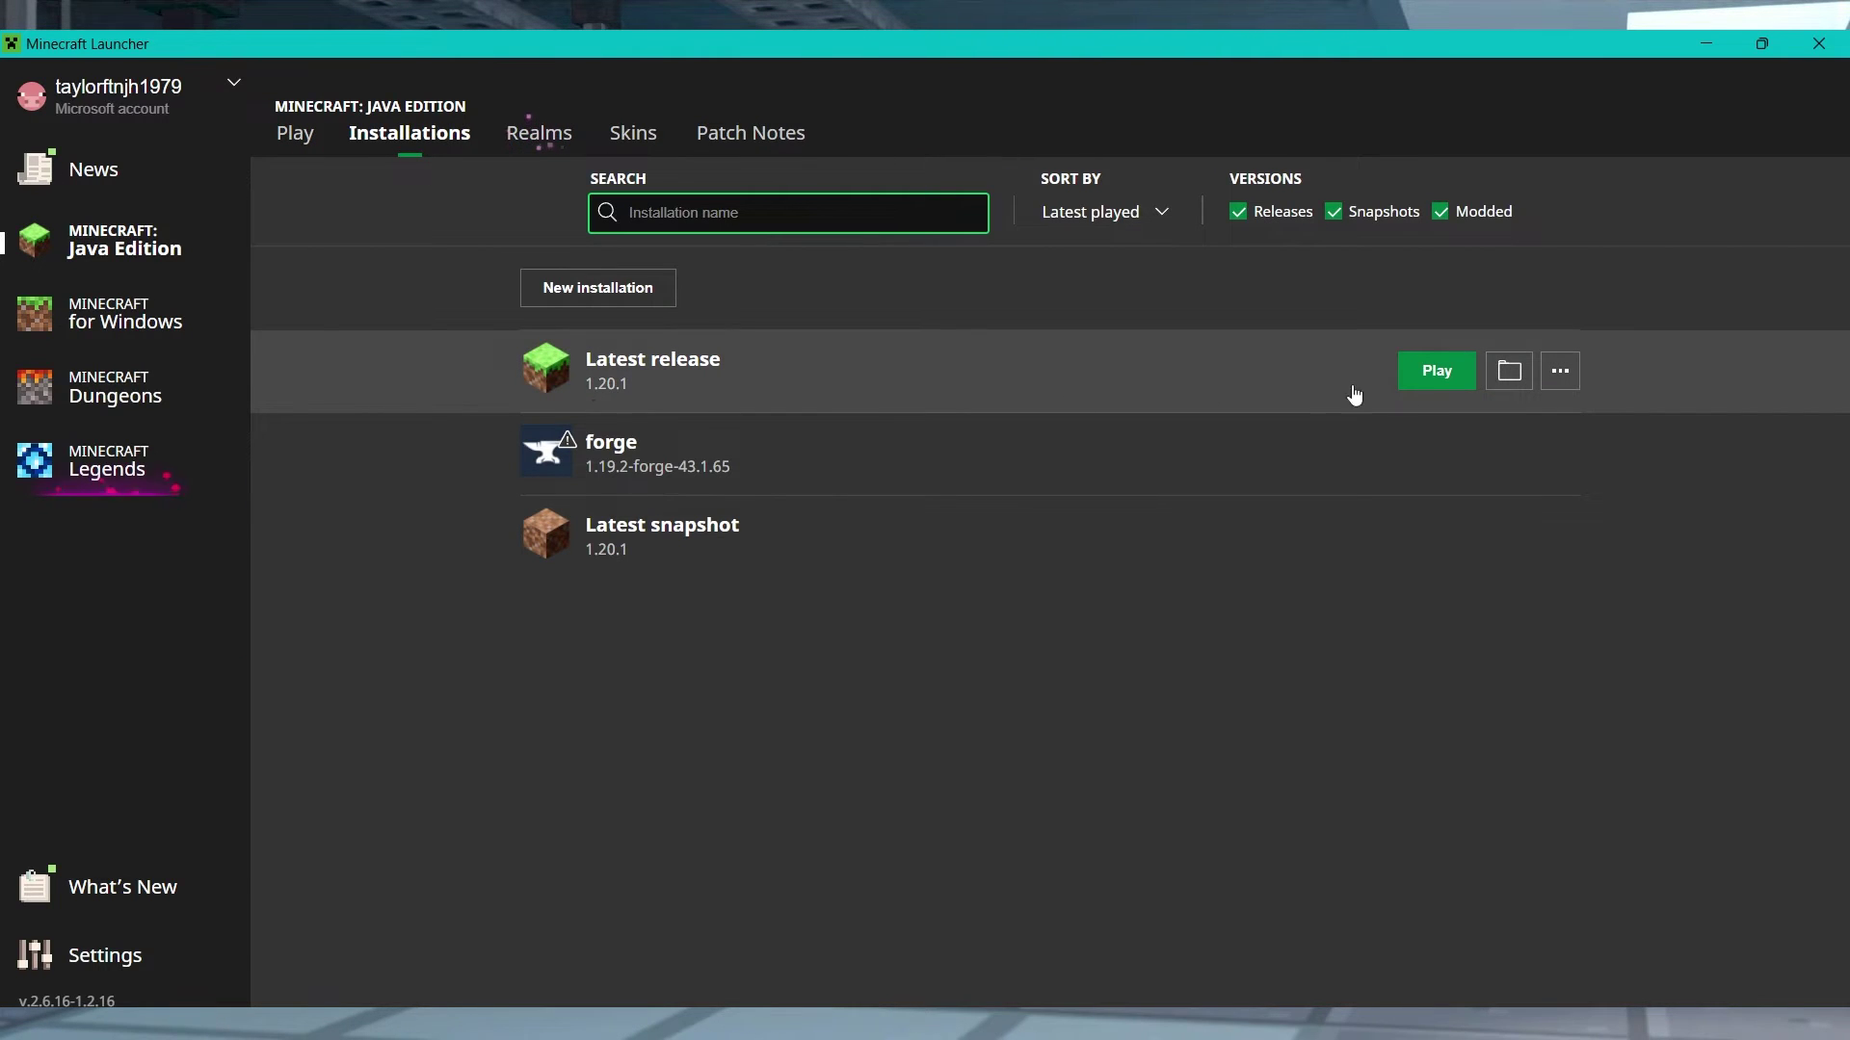
left_click(1506, 377)
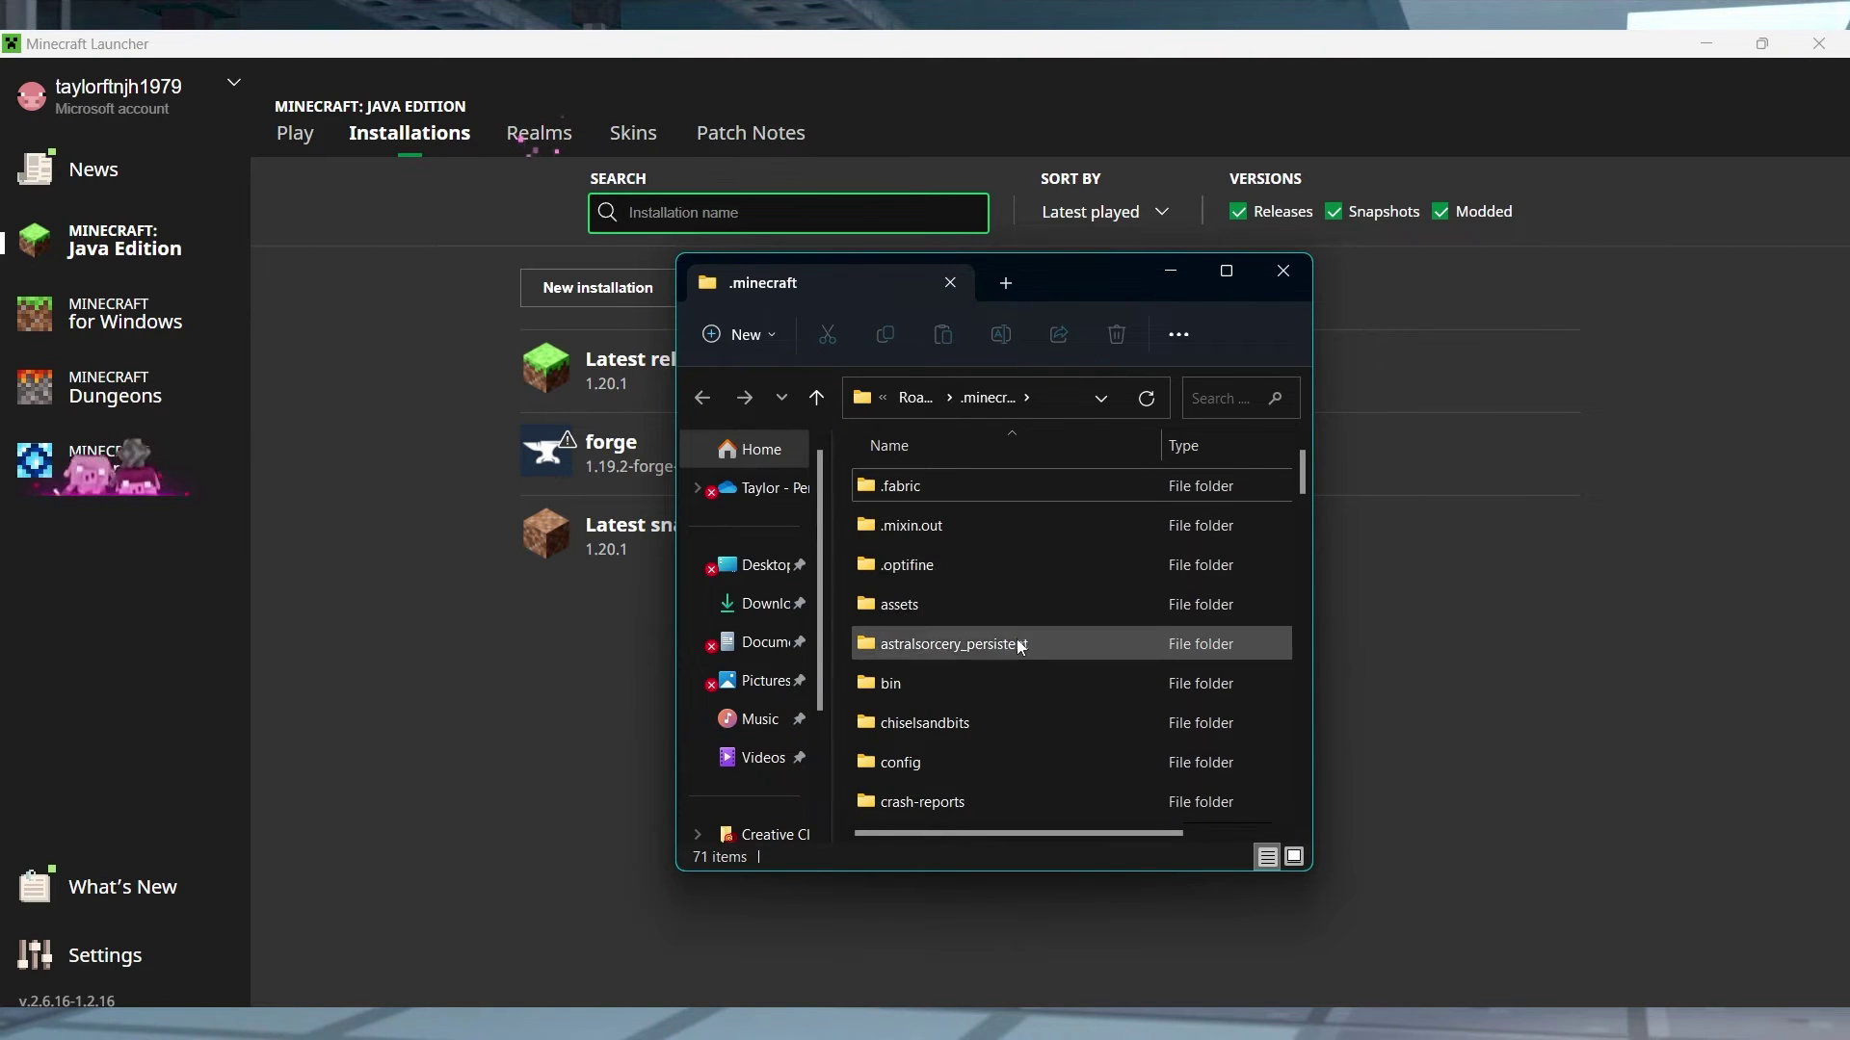
scroll(1018, 644, "down", 5)
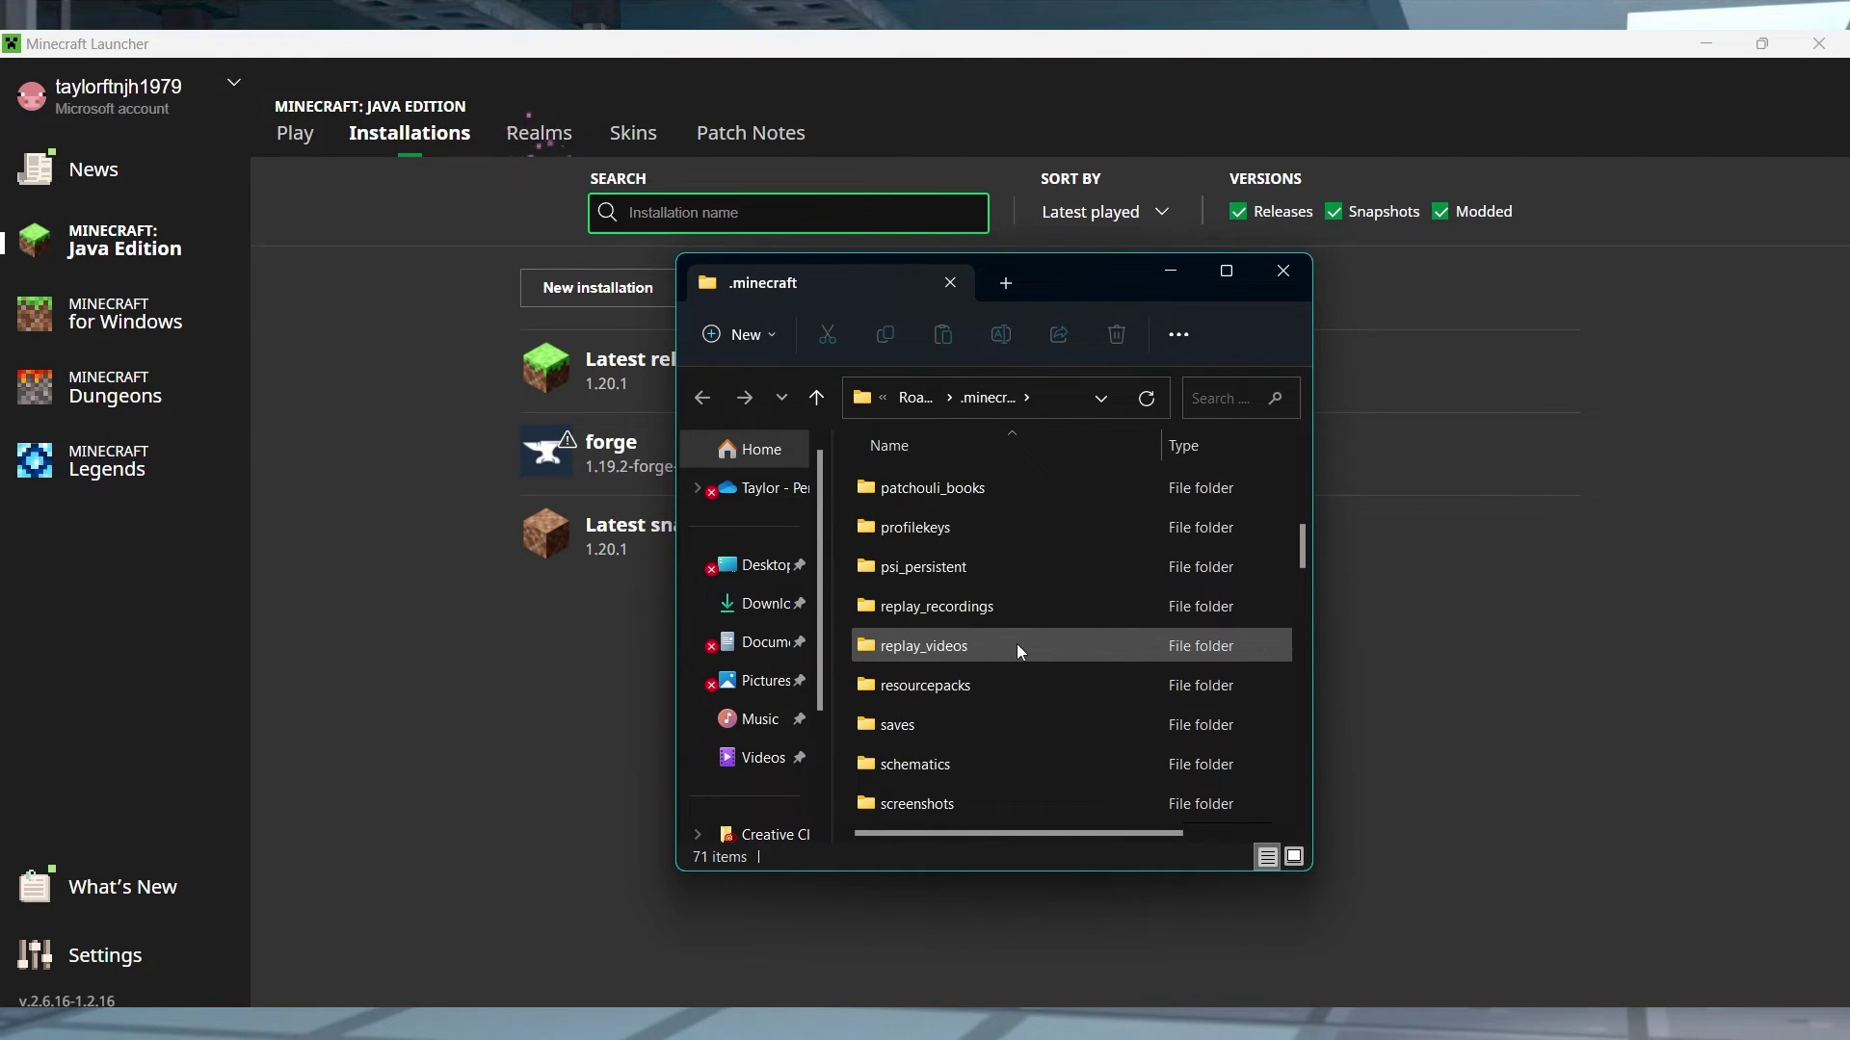
double_click(992, 724)
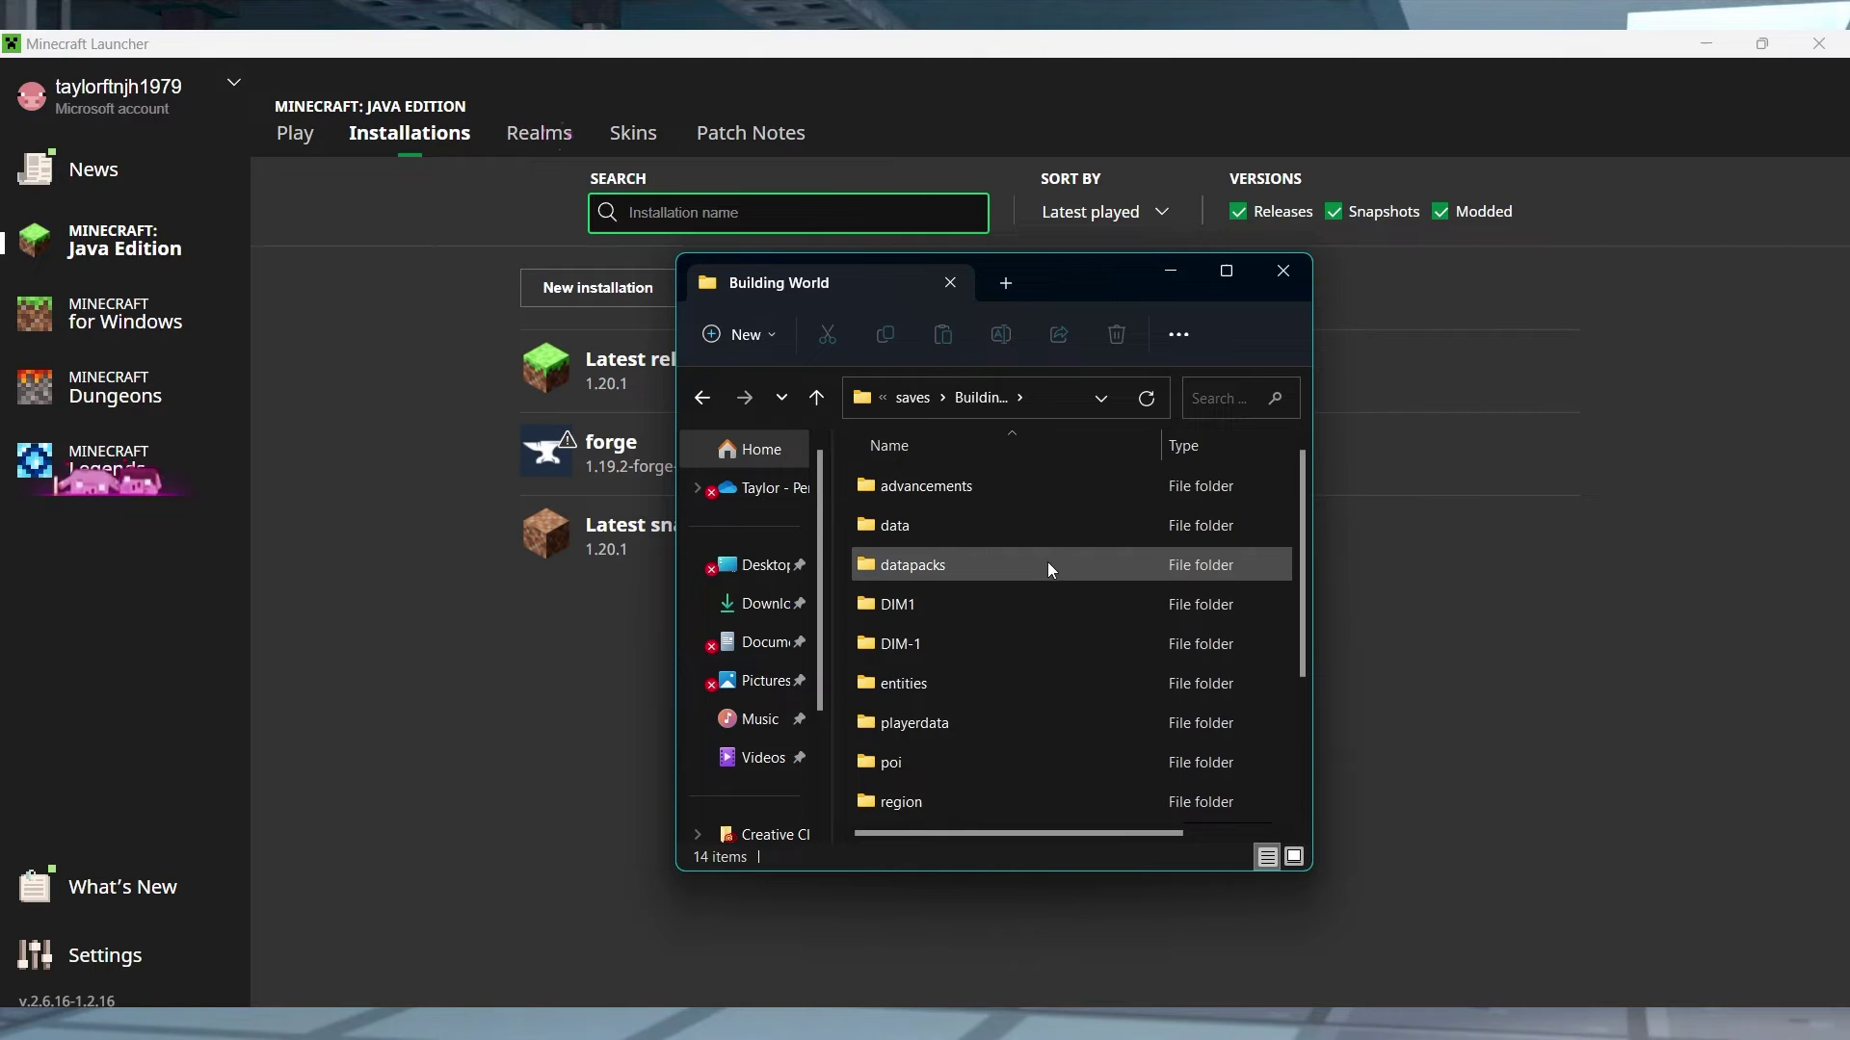
left_click(1016, 722)
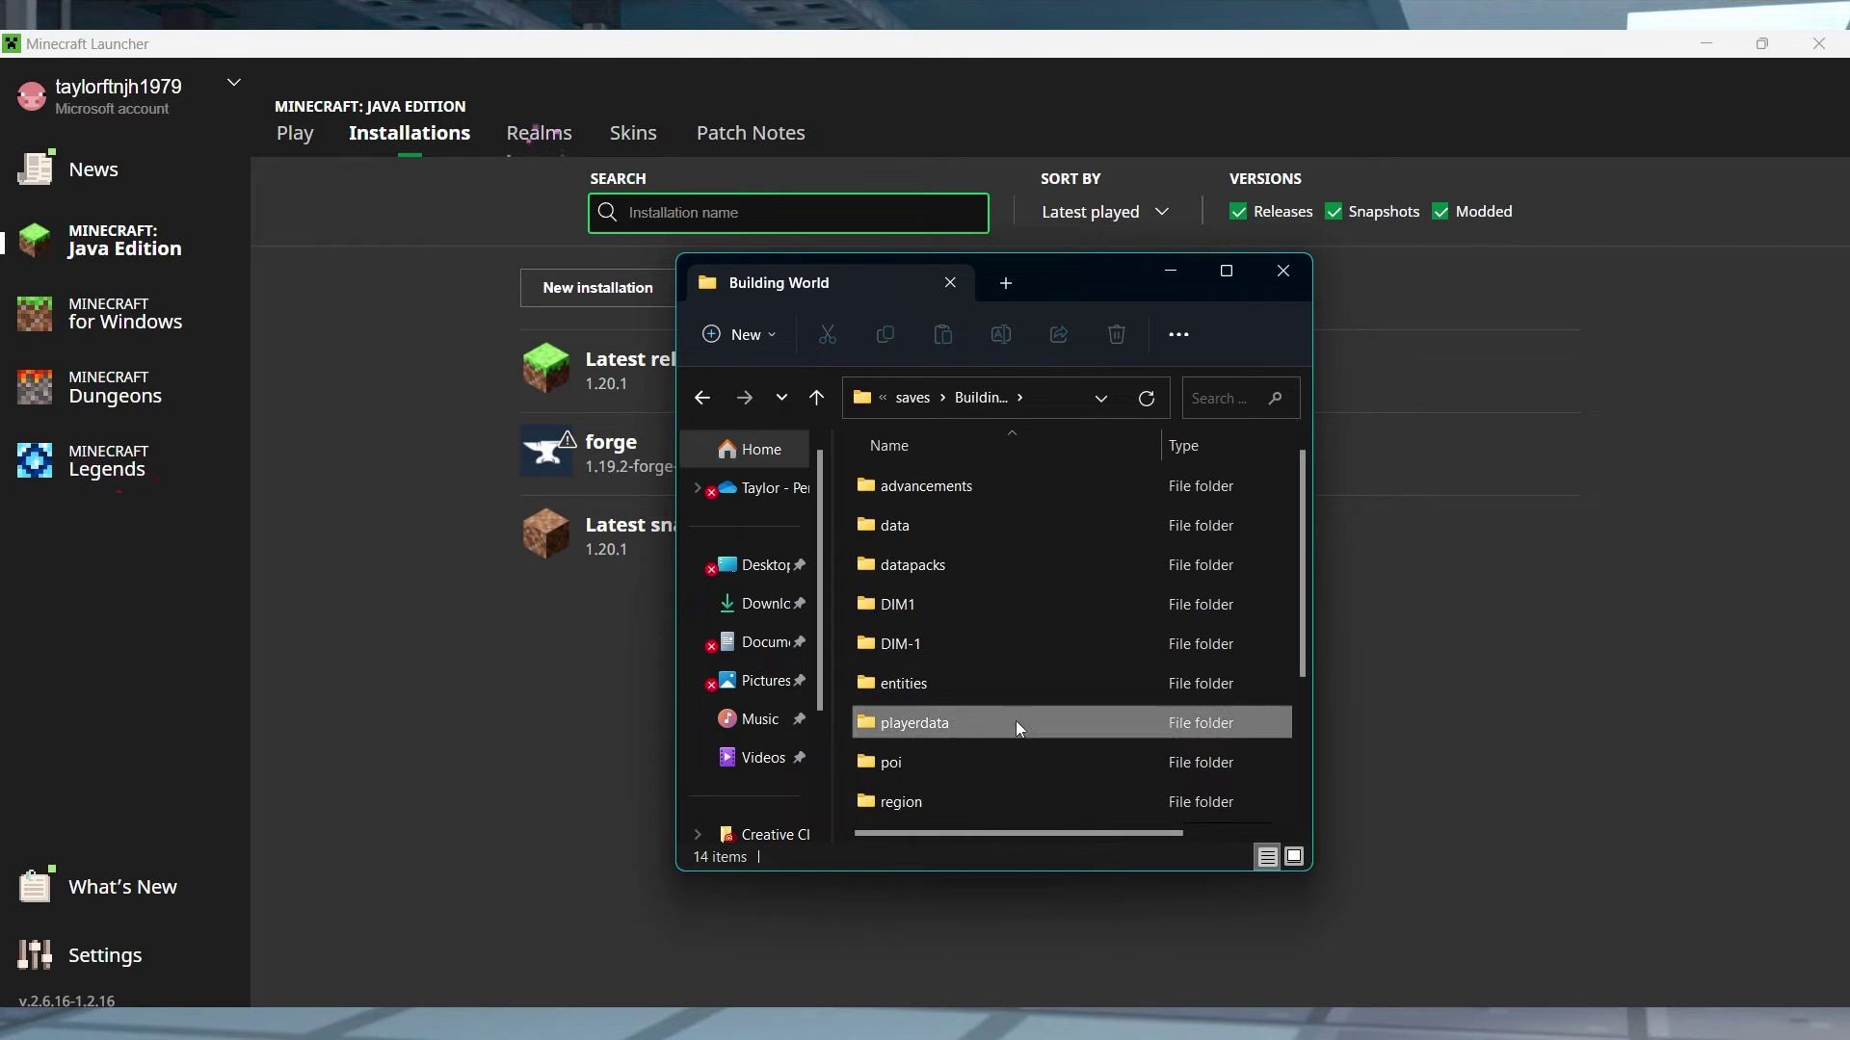
double_click(1016, 722)
Select both the DAT and DAT_OLD files in Building World's playerdata folder and delete them
left_click_drag(957, 556, 1015, 483)
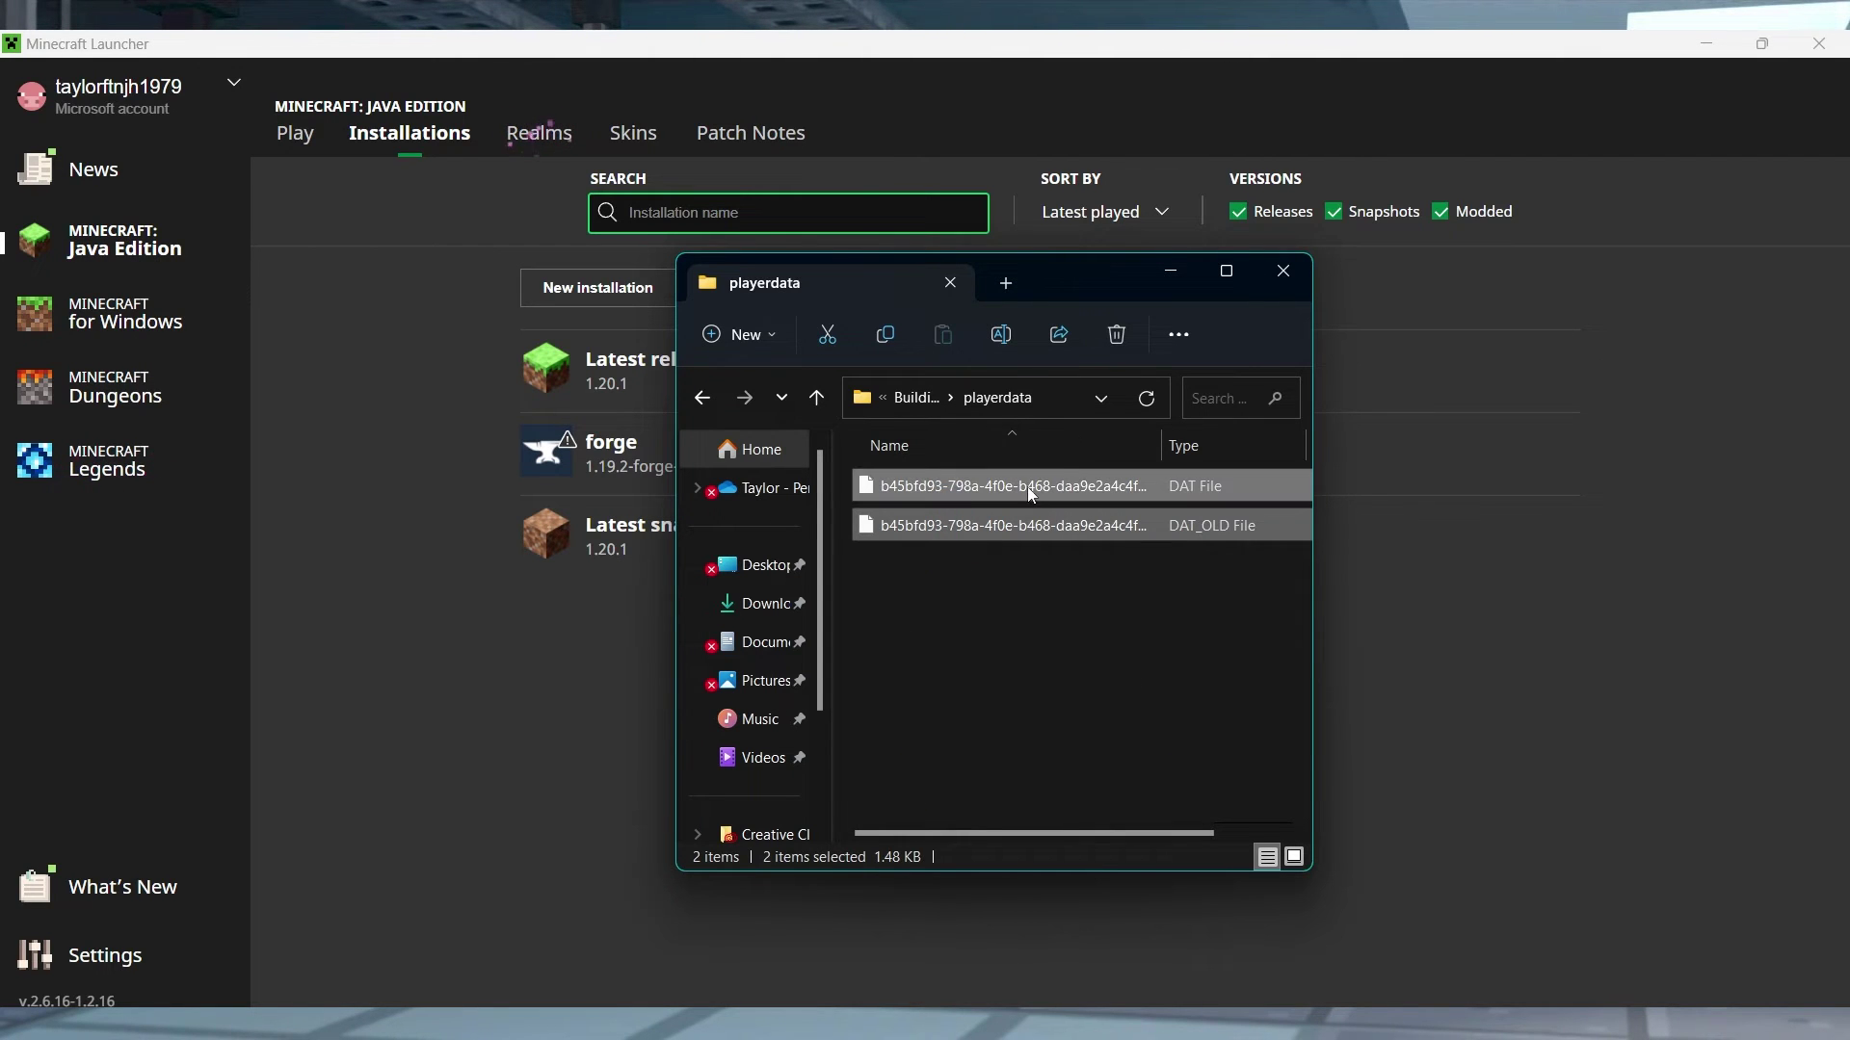
right_click(1027, 487)
left_click(1247, 520)
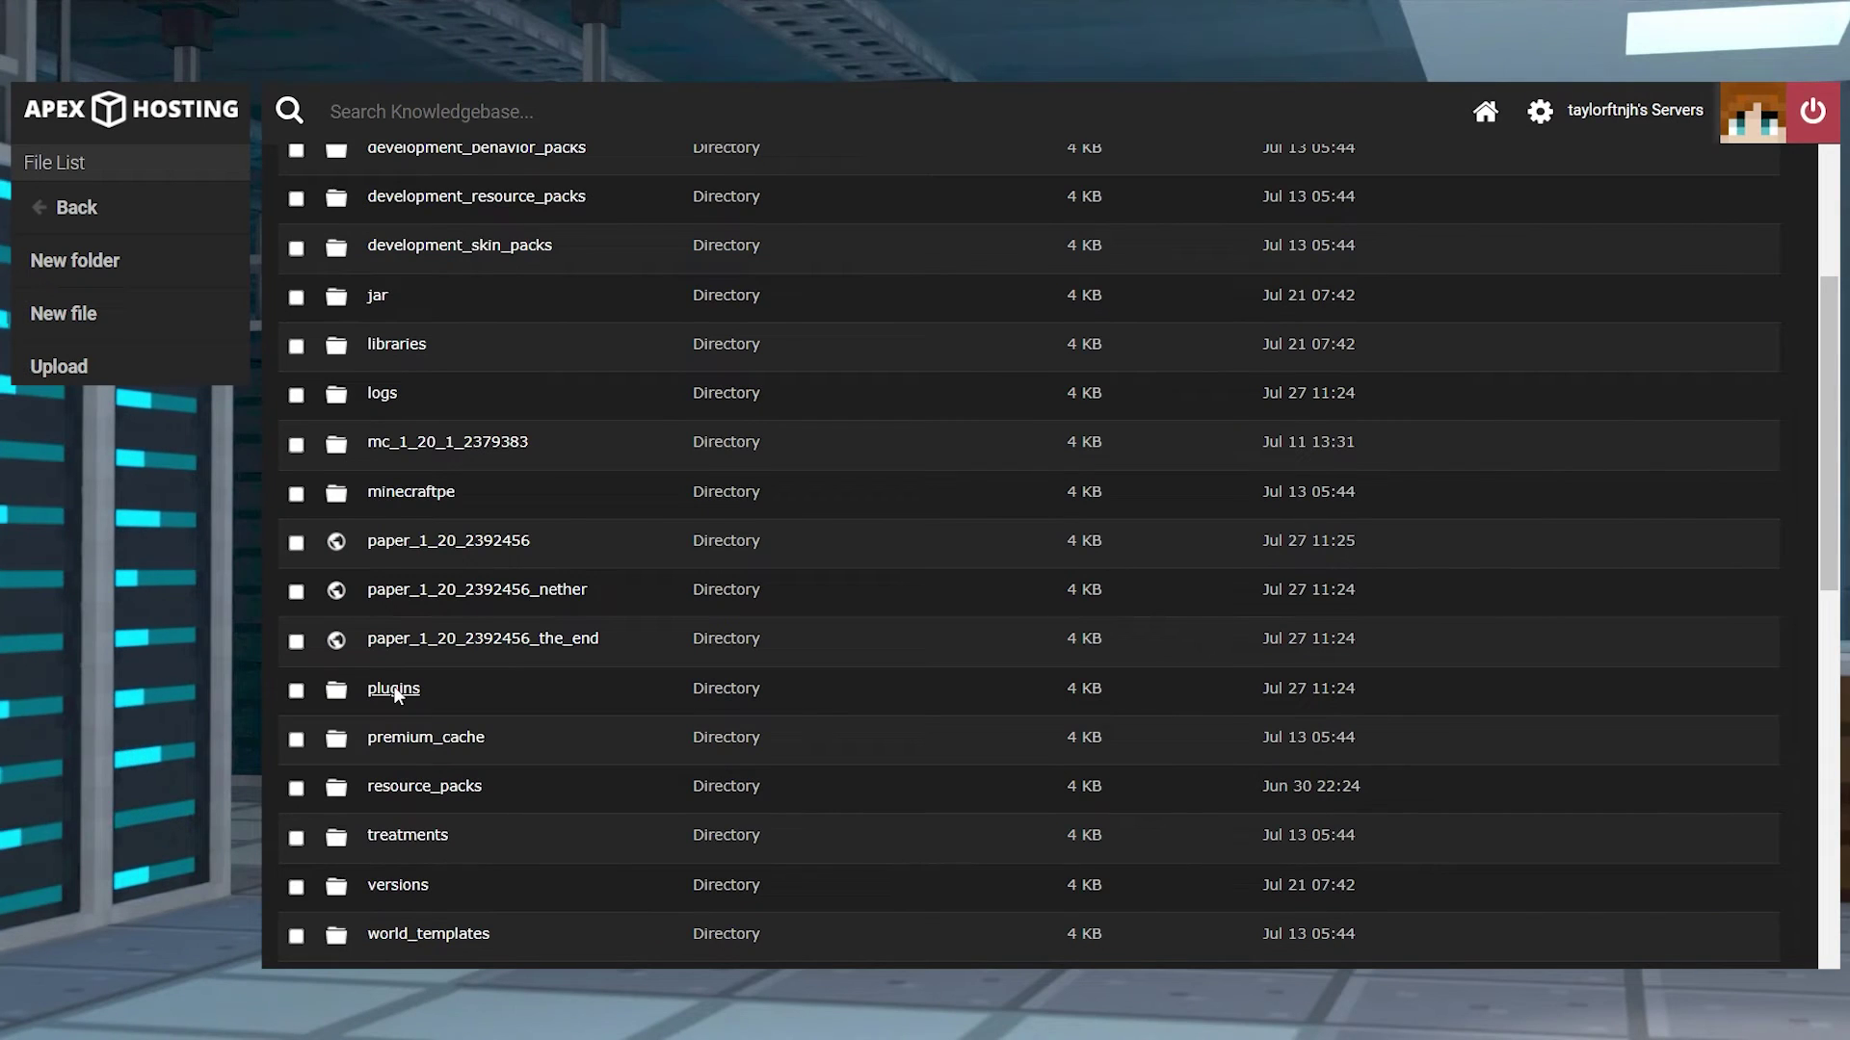
Switch to the server's file list and open the Essentials plugin's userdata folder inside plugins
left_click(393, 689)
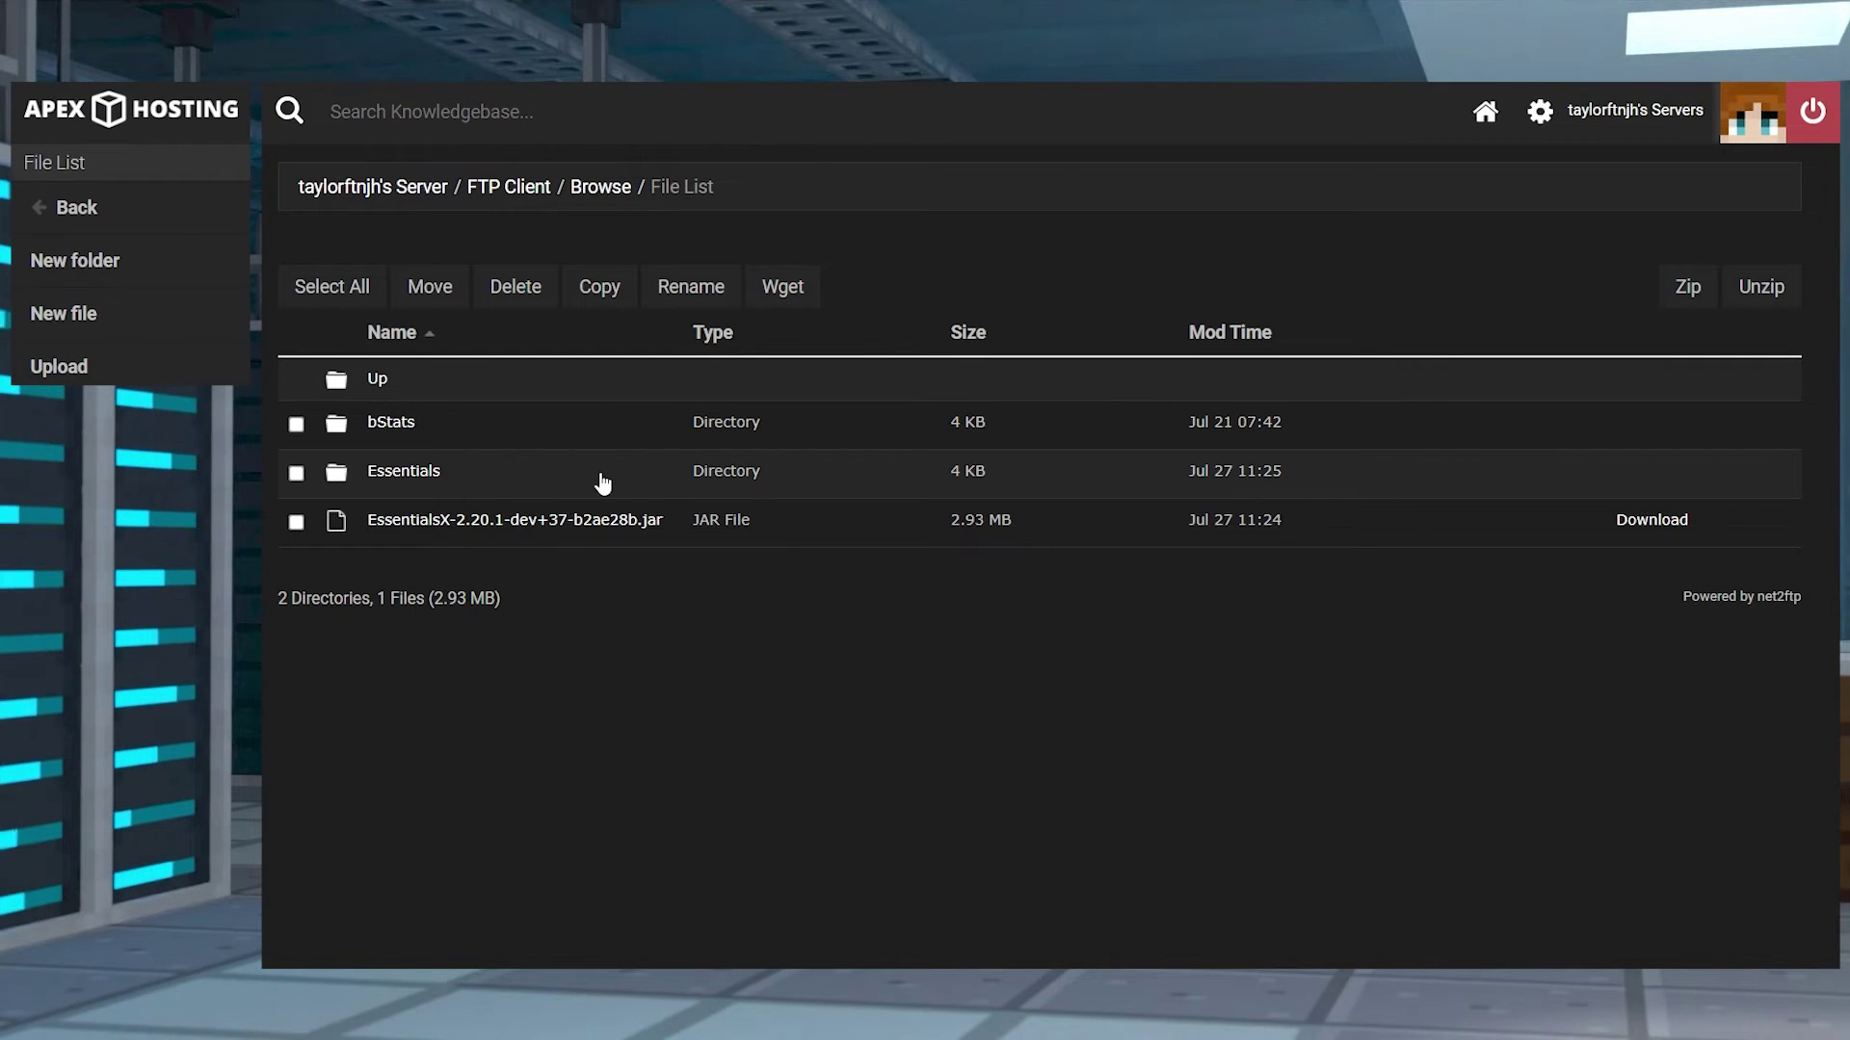
left_click(409, 475)
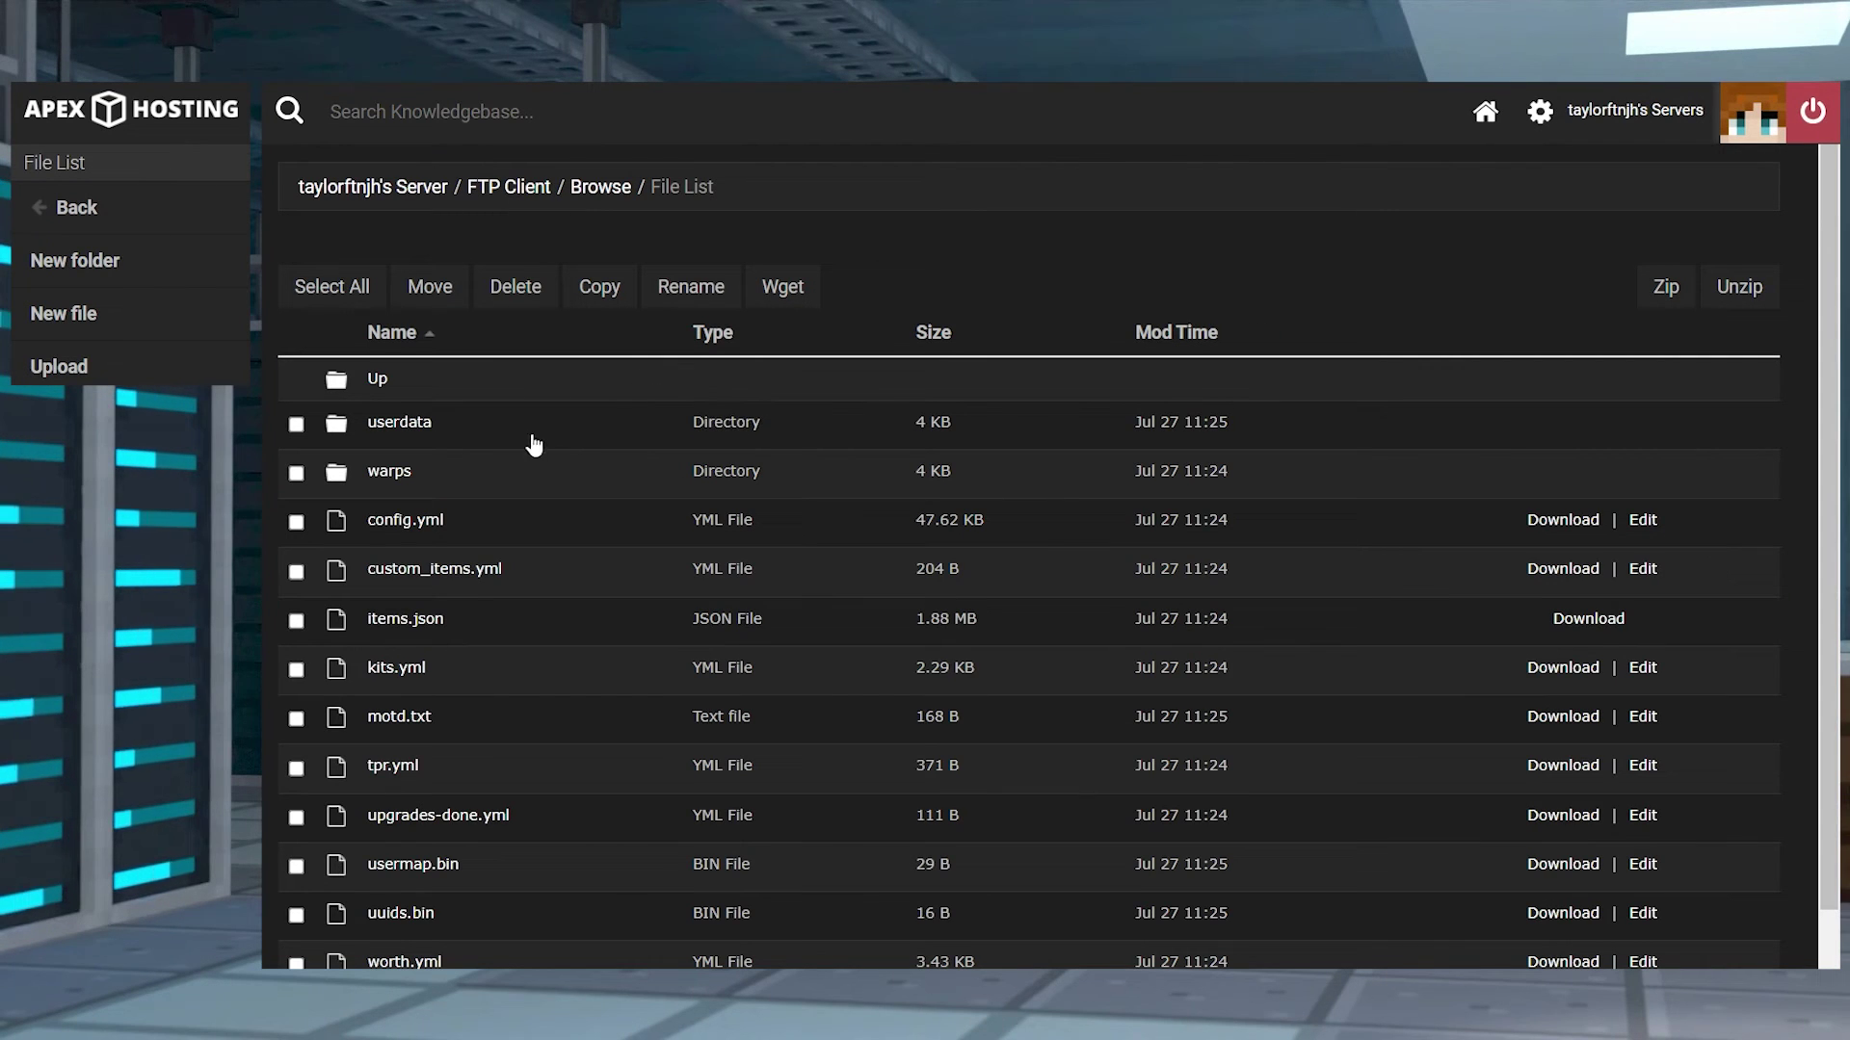
left_click(418, 435)
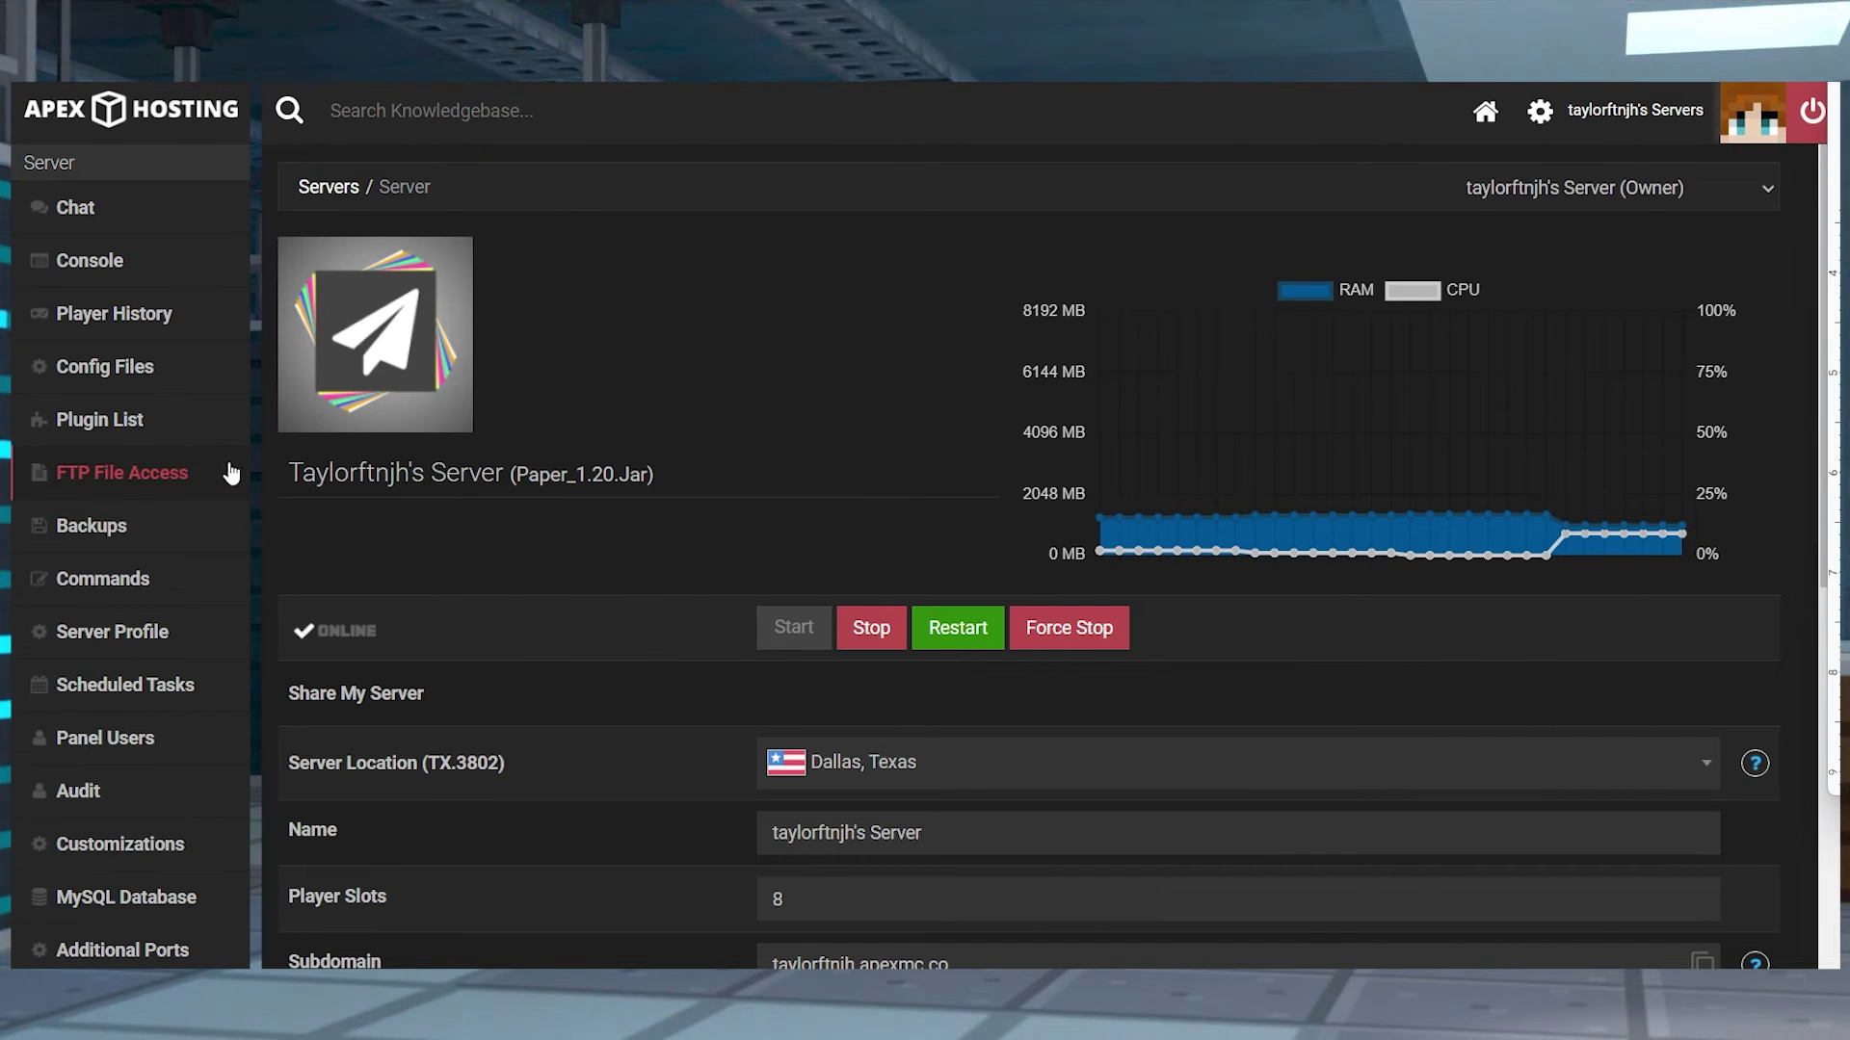
Reach the Essentials userdata folder from the Paper server's main panel through FTP file access and select the player's YML file
left_click(231, 472)
scroll(896, 626, "down", 4)
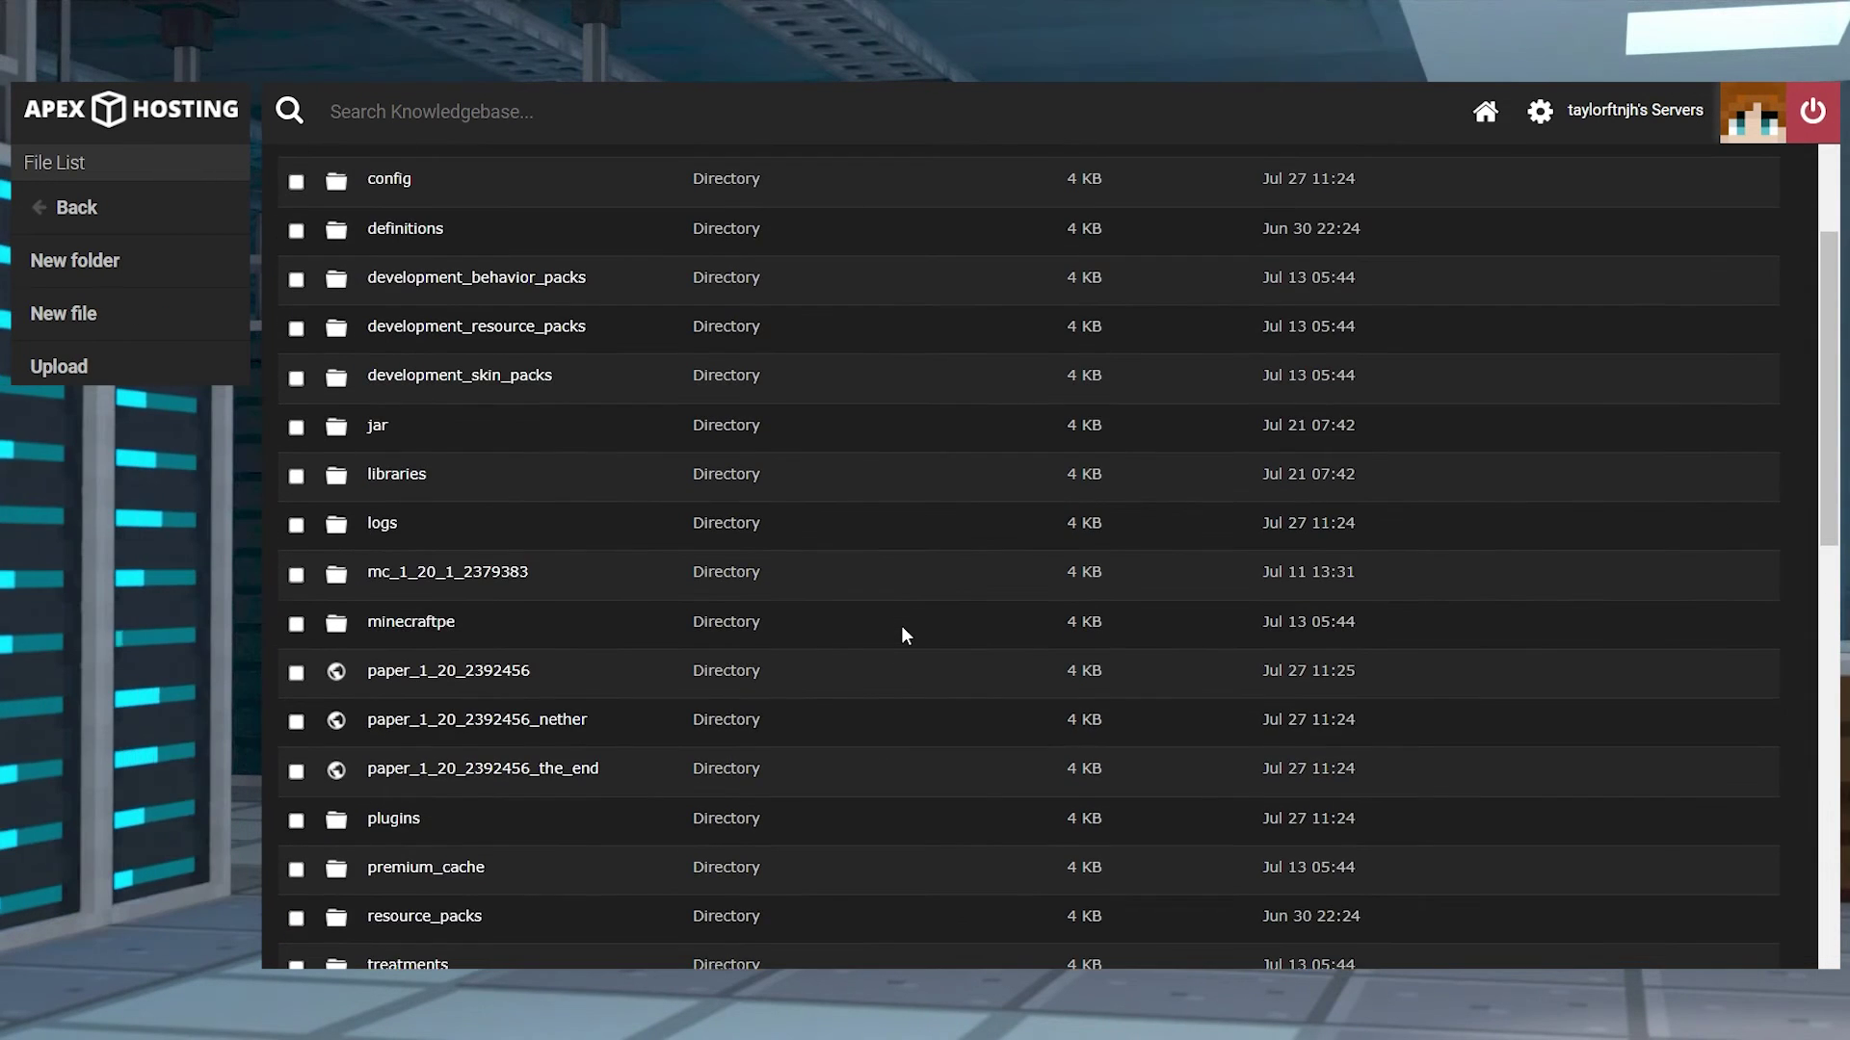
scroll(903, 632, "down", 3)
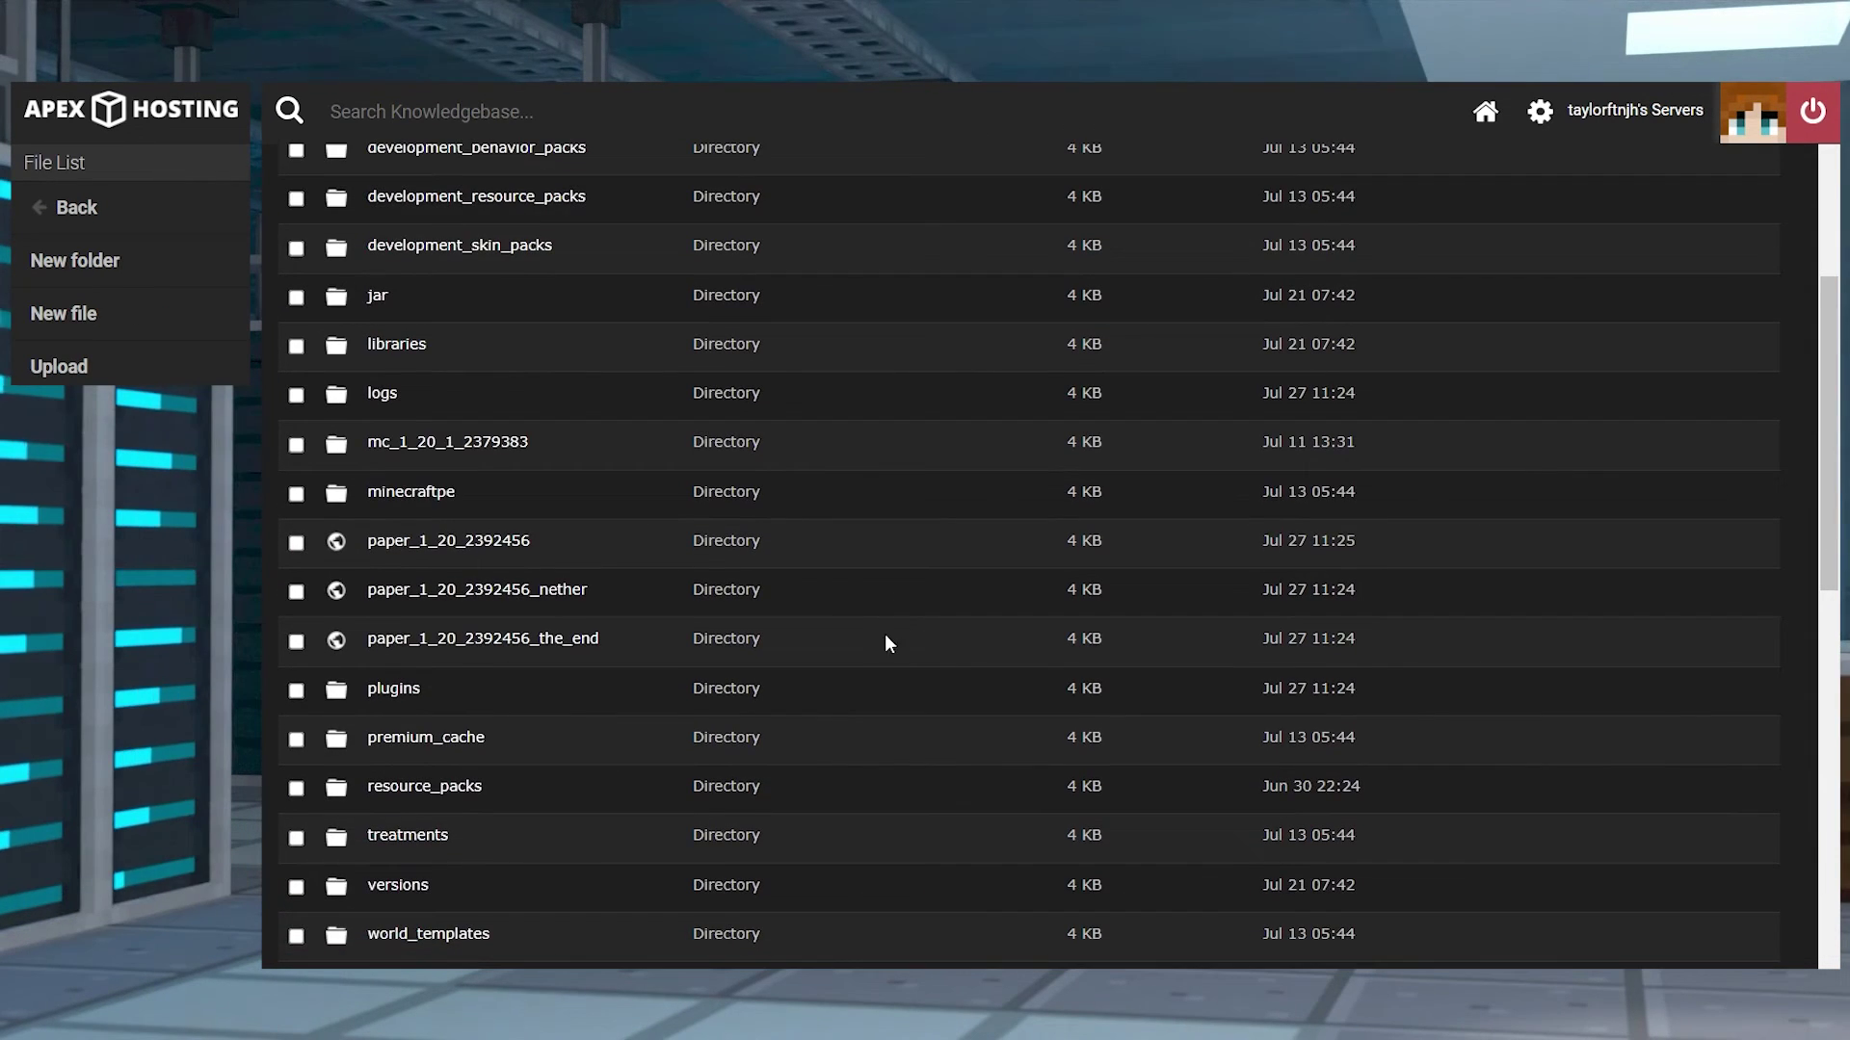
left_click(395, 690)
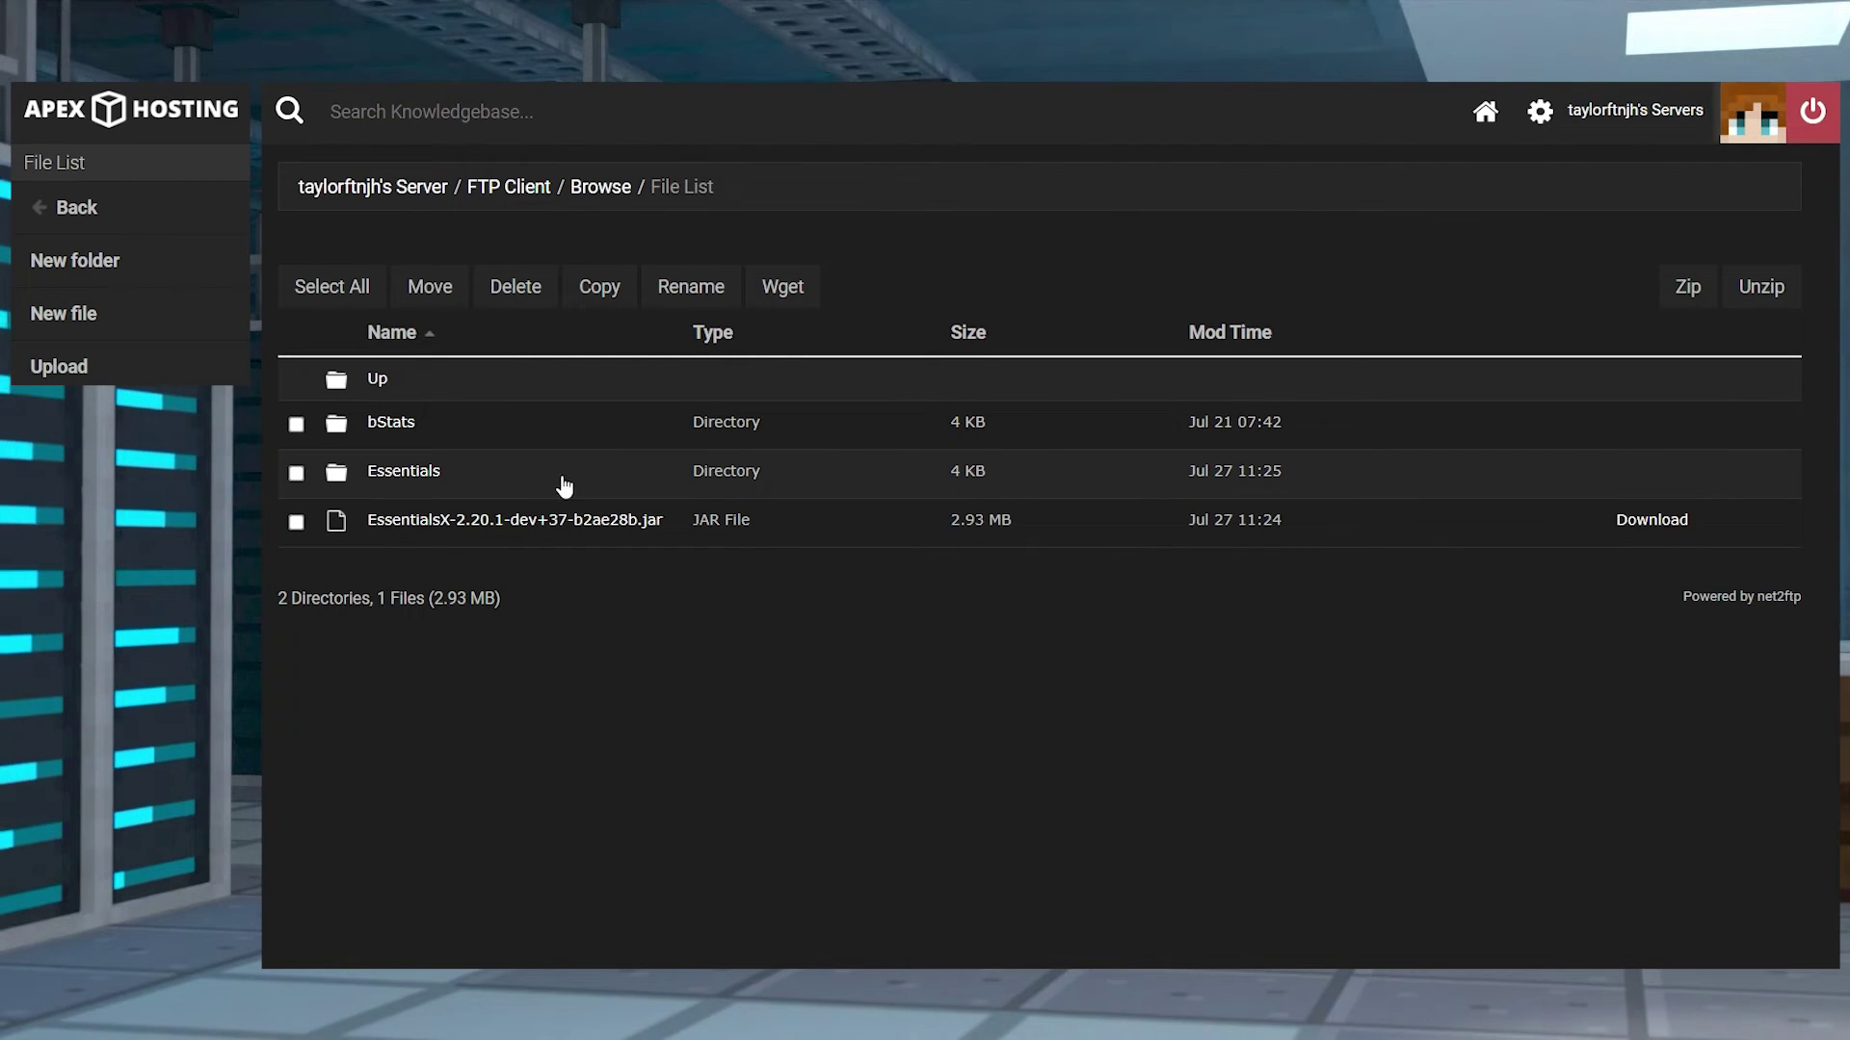
left_click(383, 478)
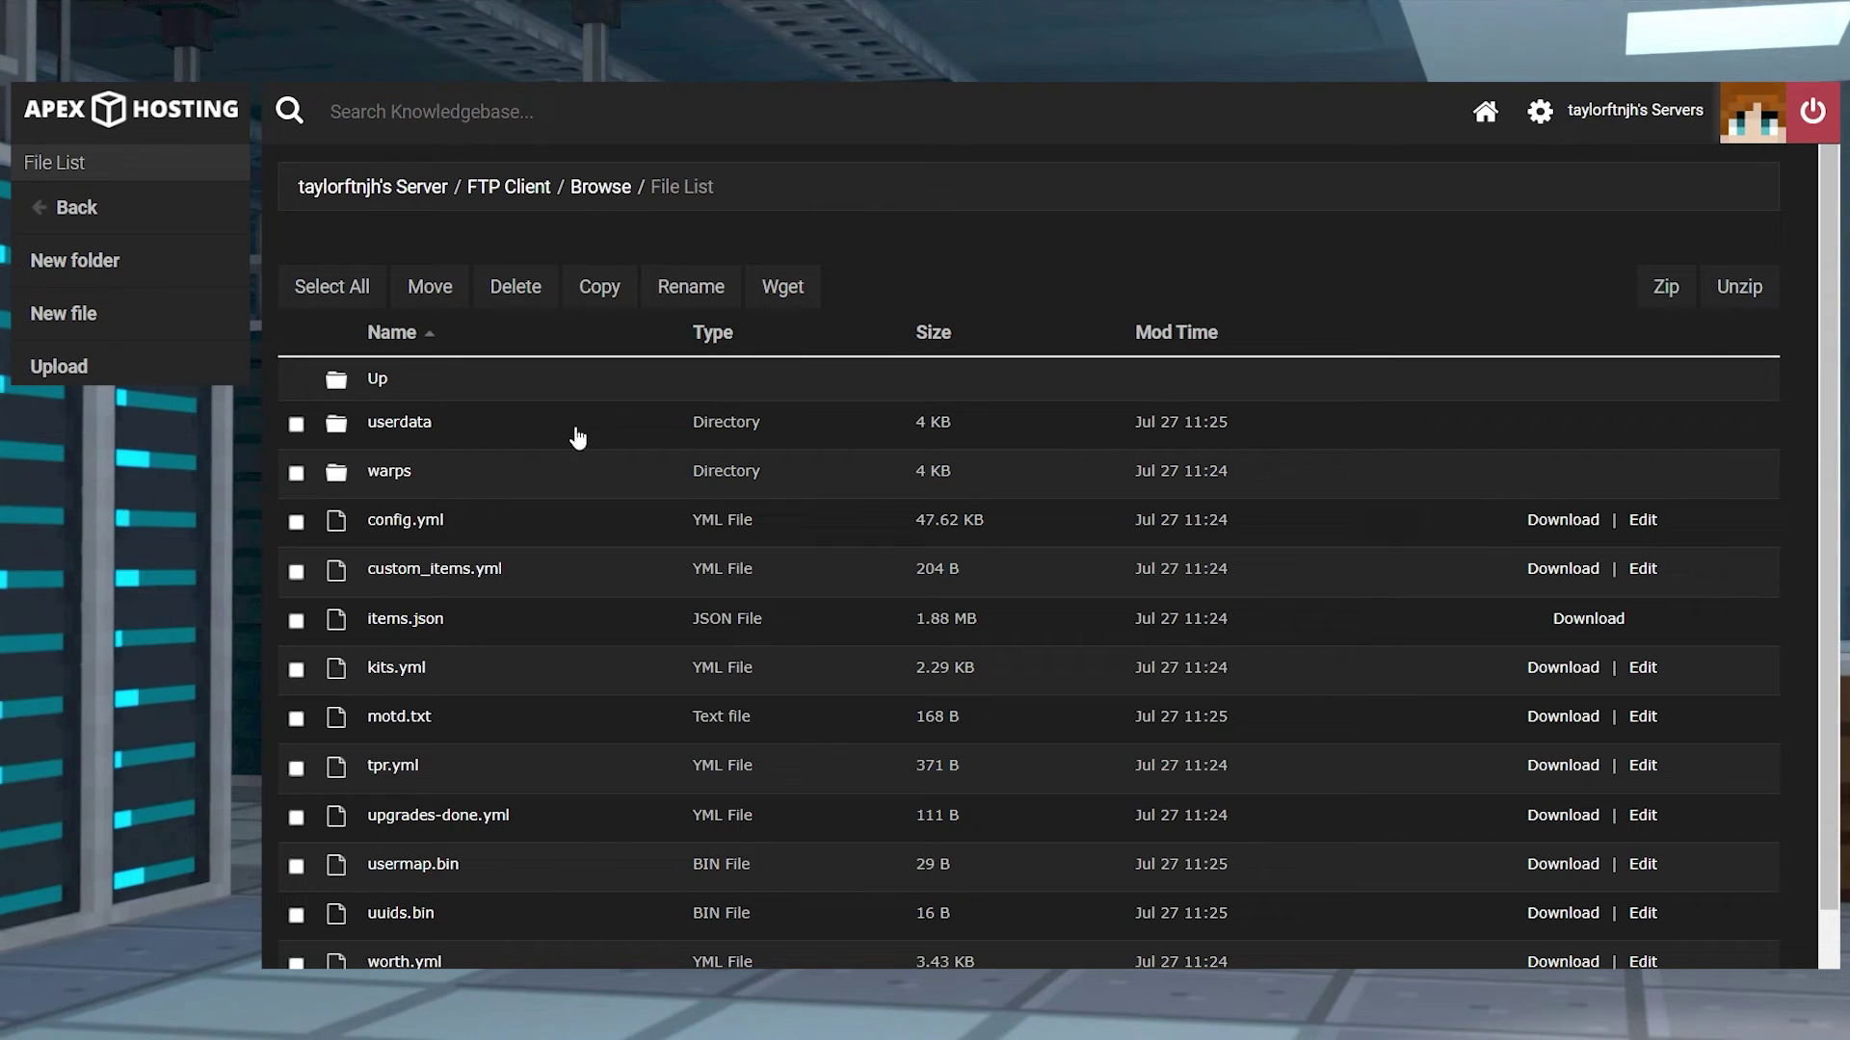
left_click(371, 423)
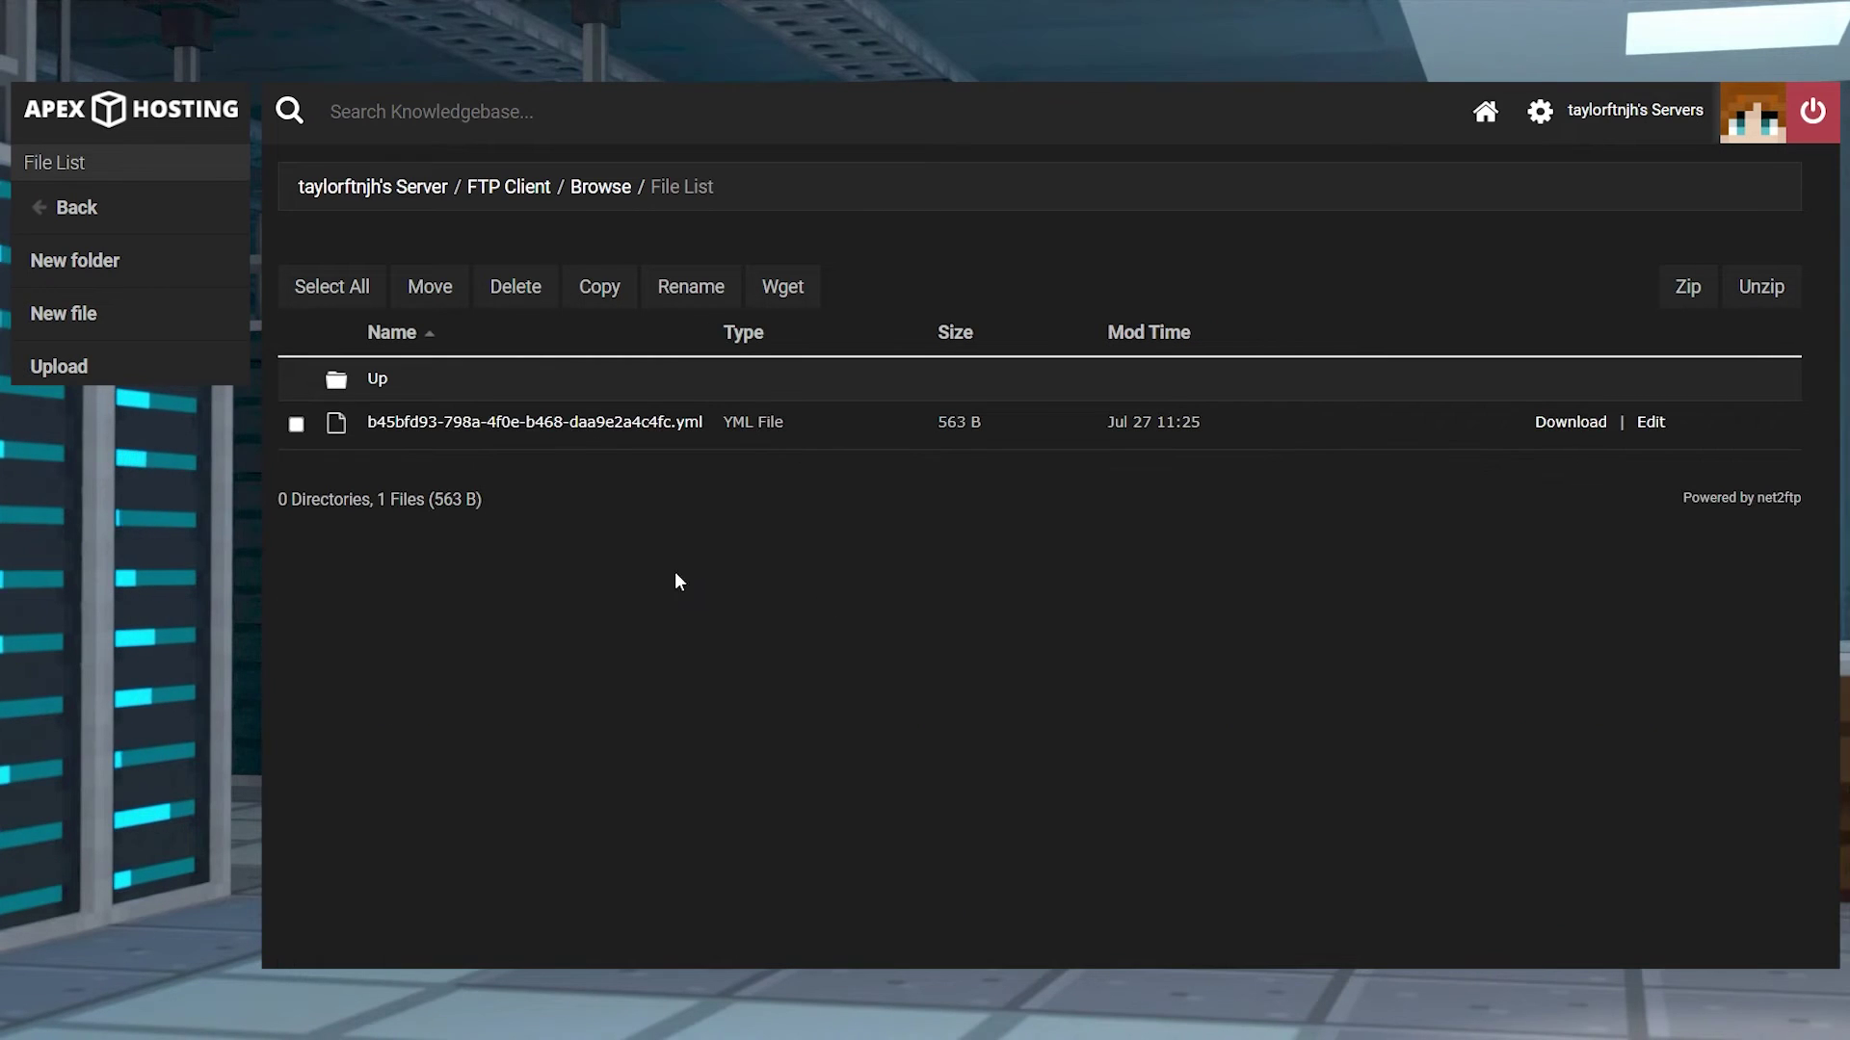
left_click(298, 425)
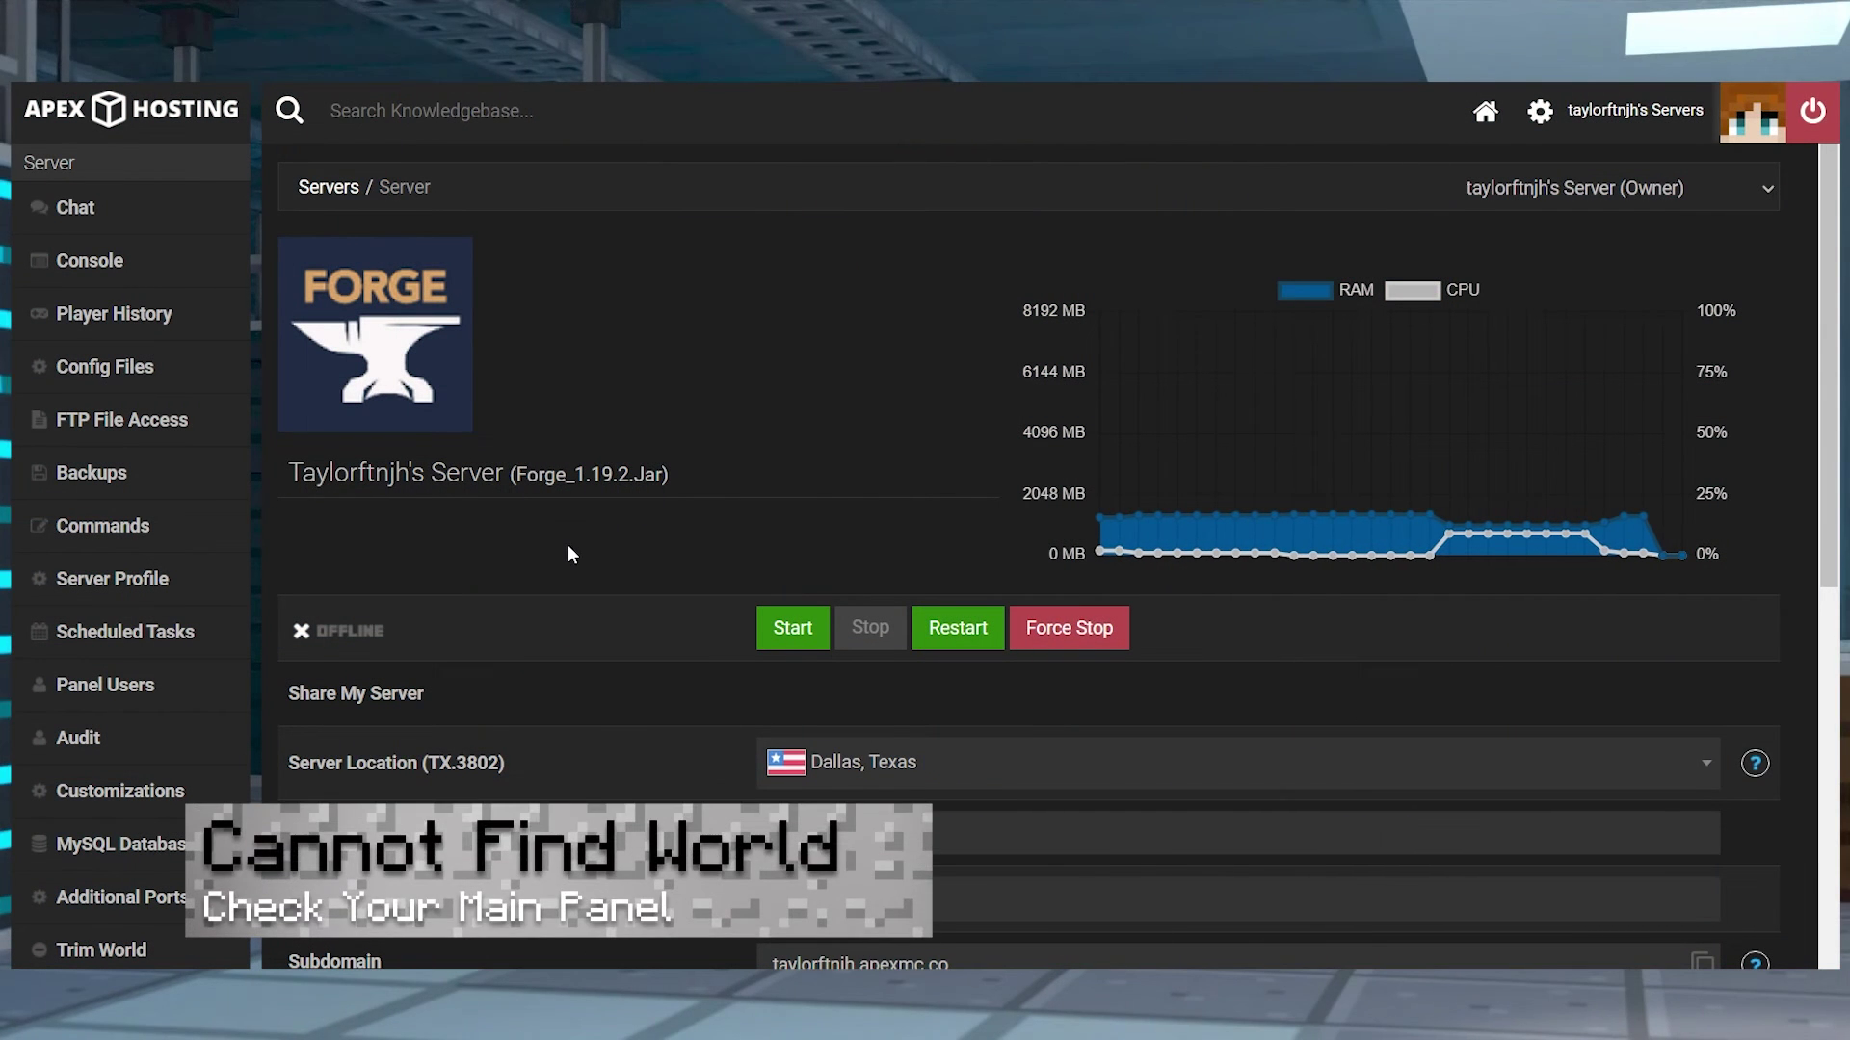
Examine the World setting on the Forge server's main panel and highlight the active world's name
scroll(569, 545, "down", 7)
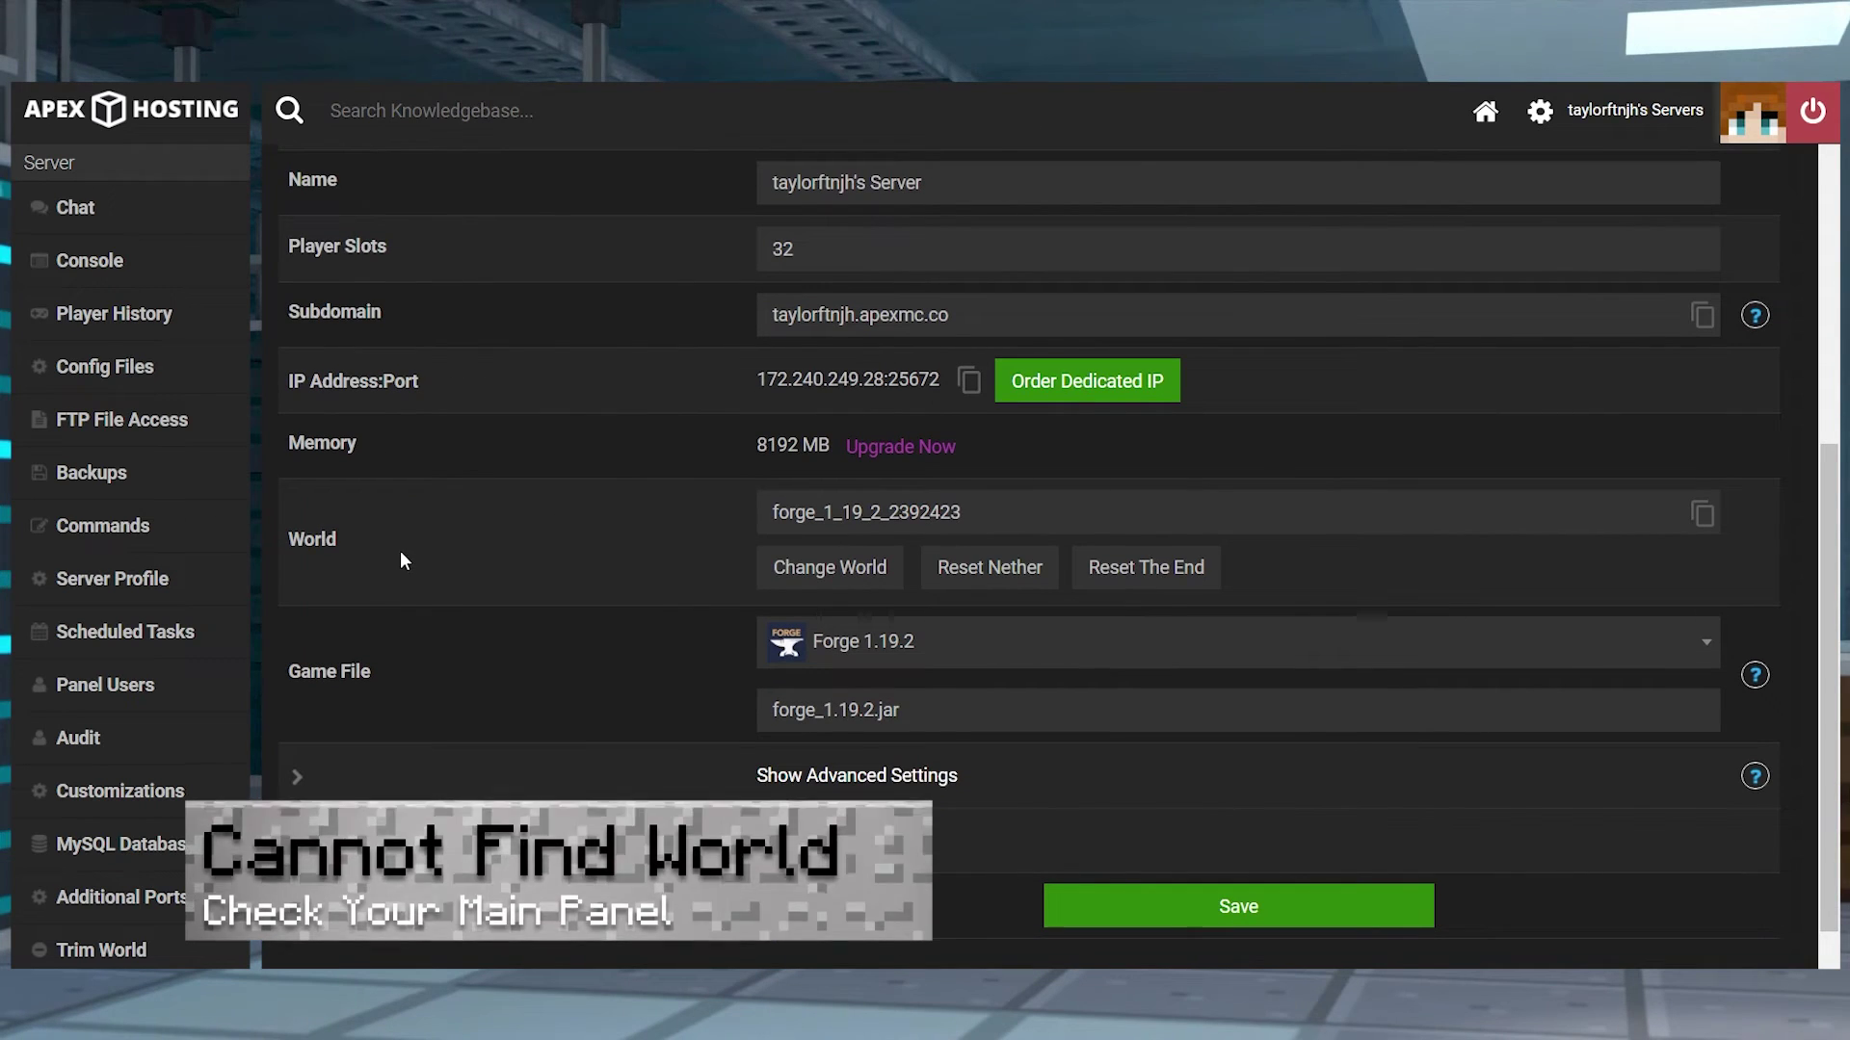
double_click(296, 546)
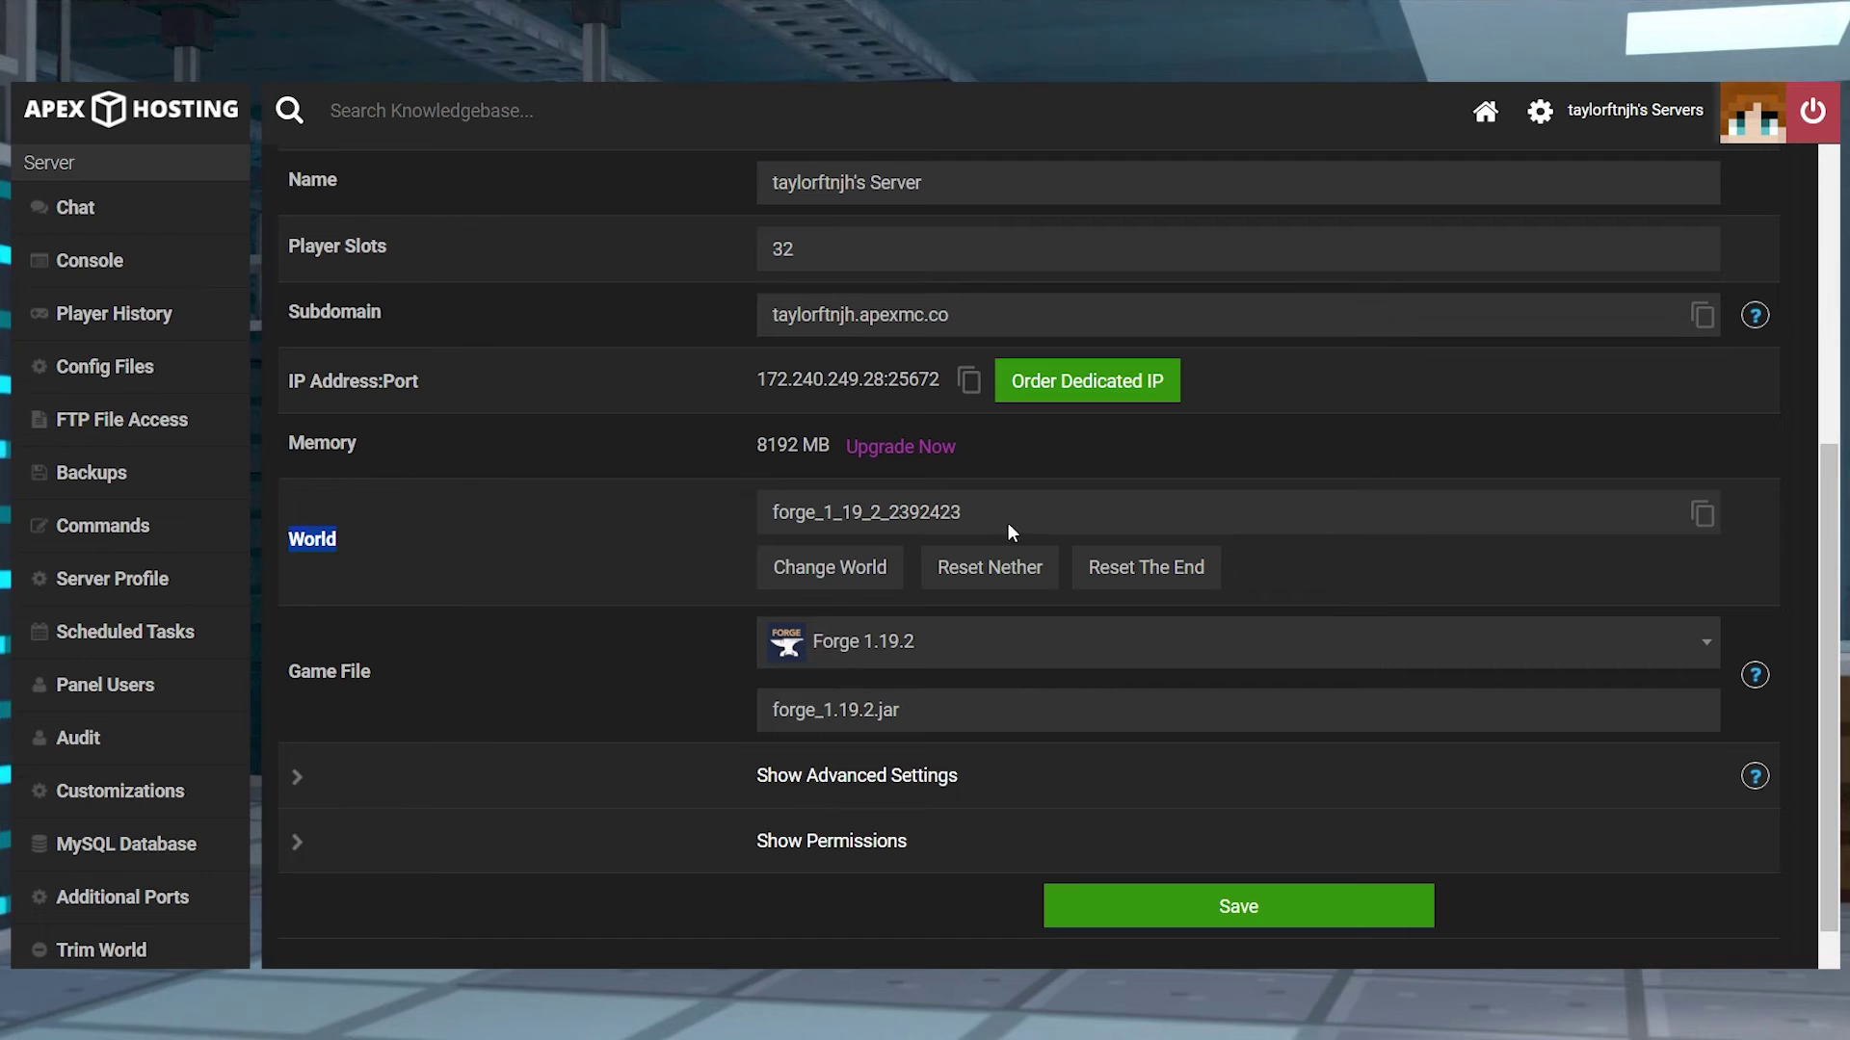
left_click_drag(1009, 524, 693, 518)
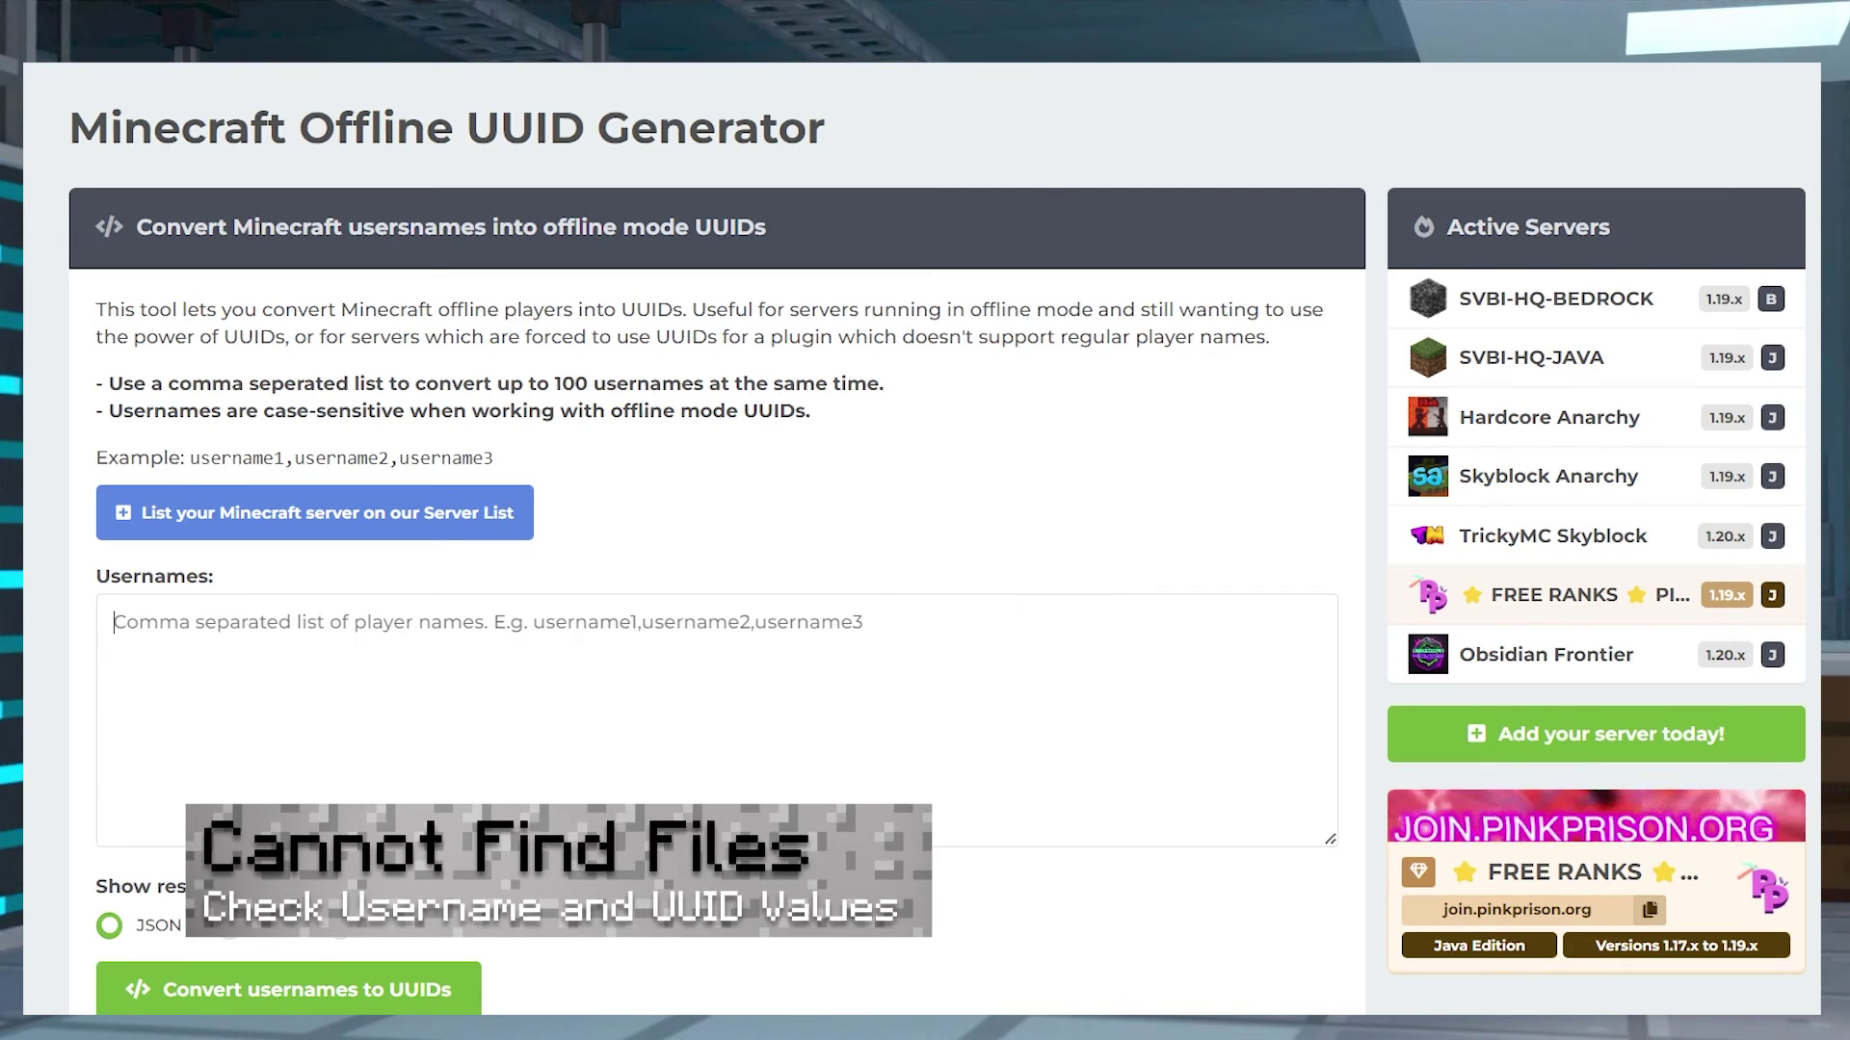
Enter three comma-separated player usernames in the Minecraft Offline UUID Generator, and highlight the Trimmed UUID label in the MCUUID lookup results
type("taylor")
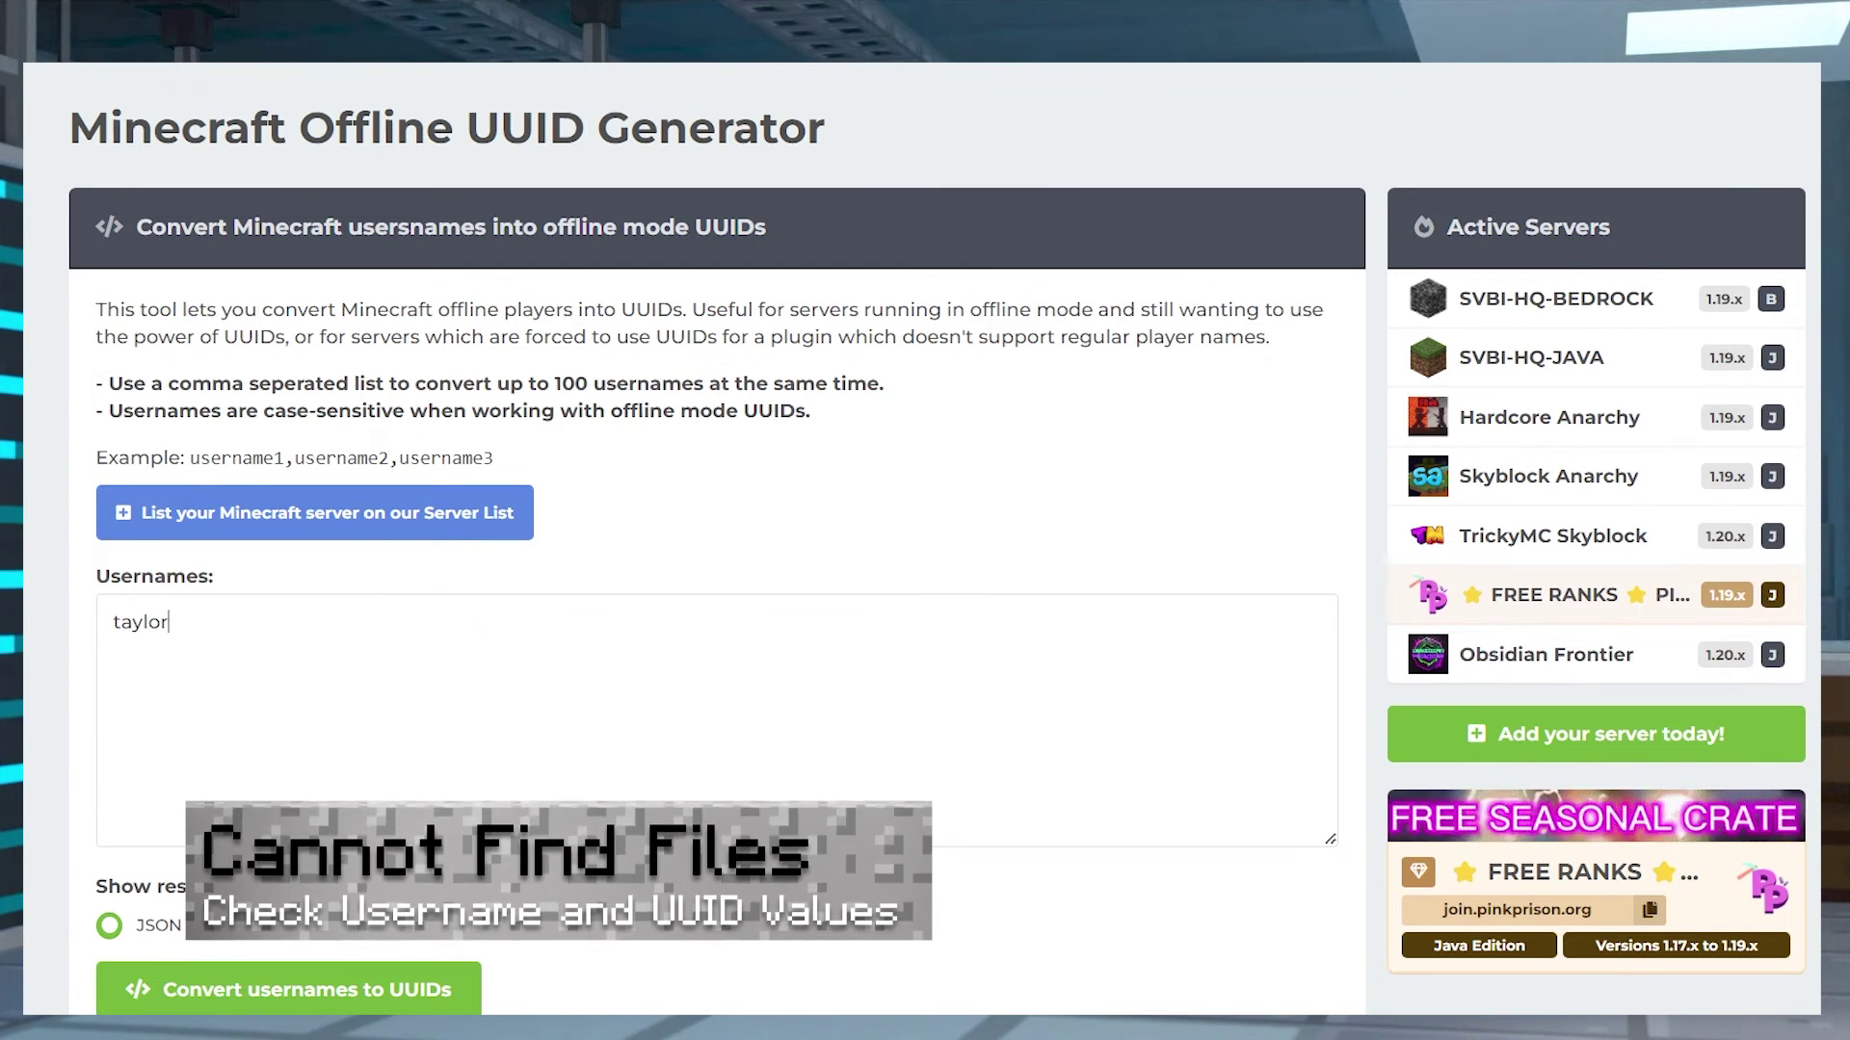
type("ftnjh,")
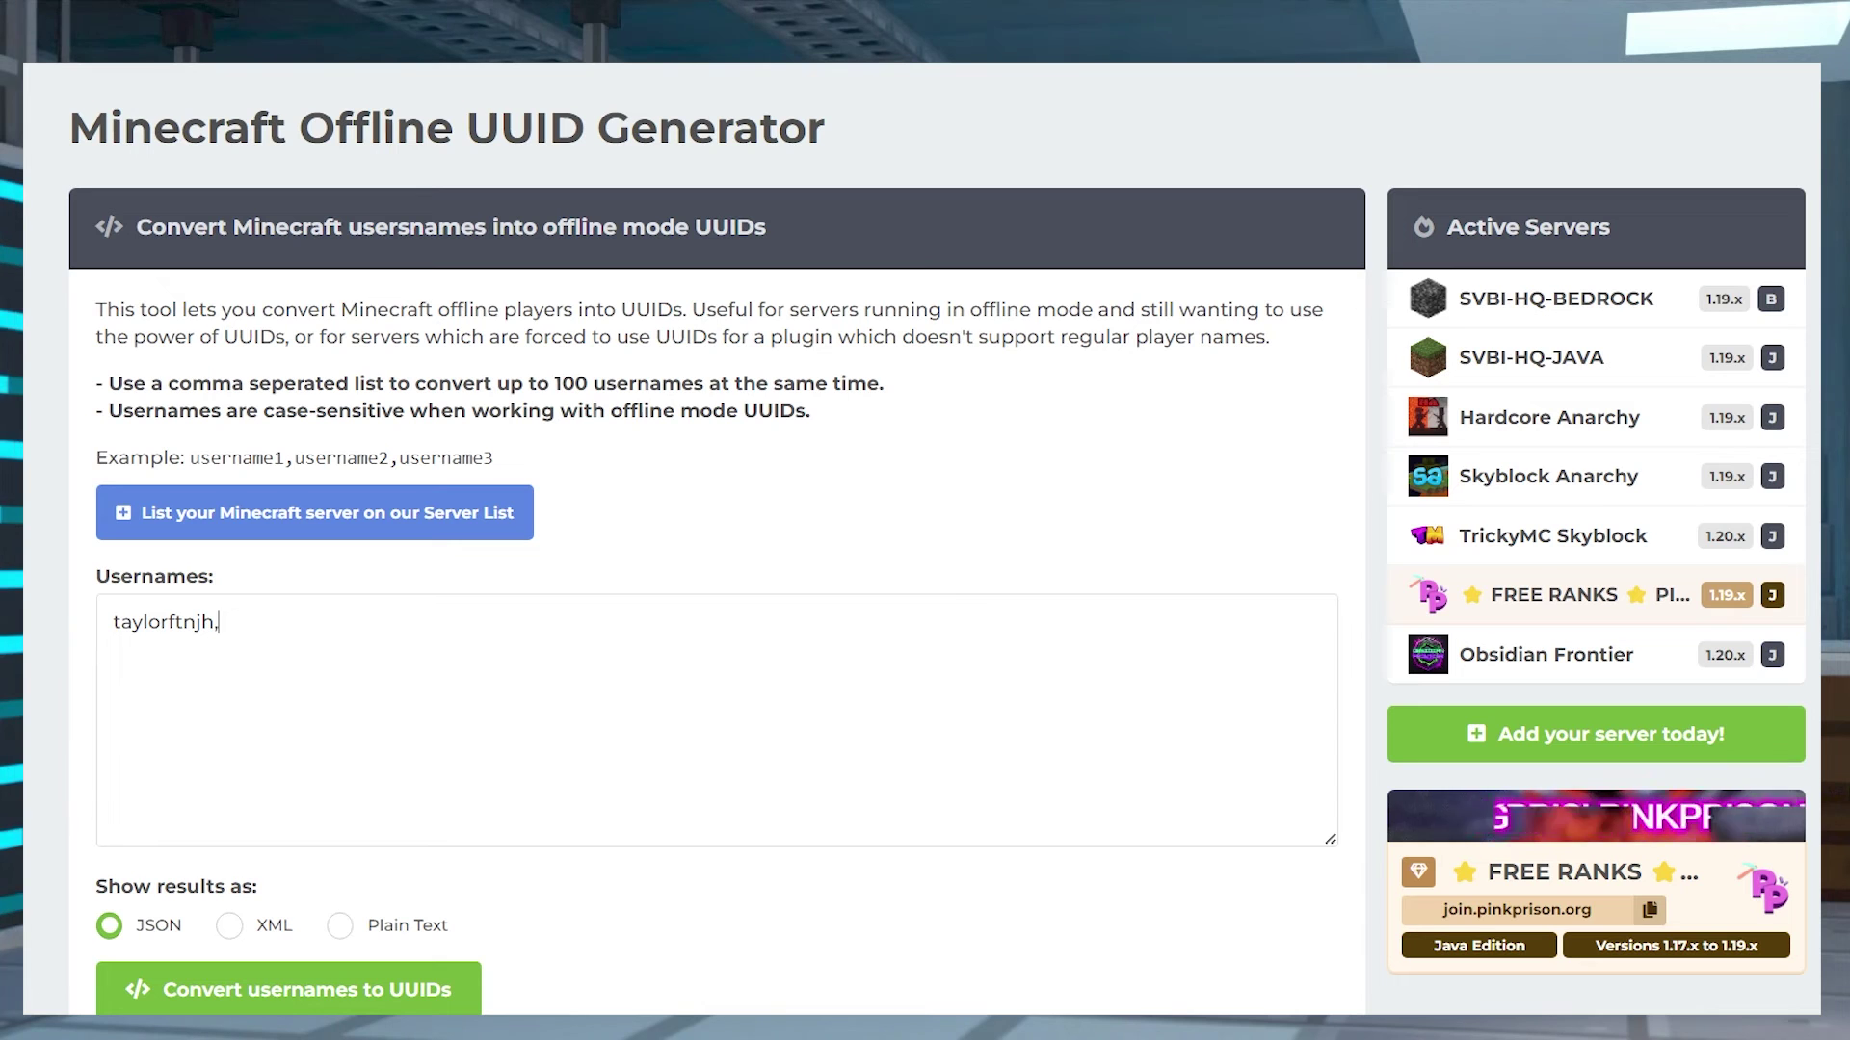
type("Resuki12")
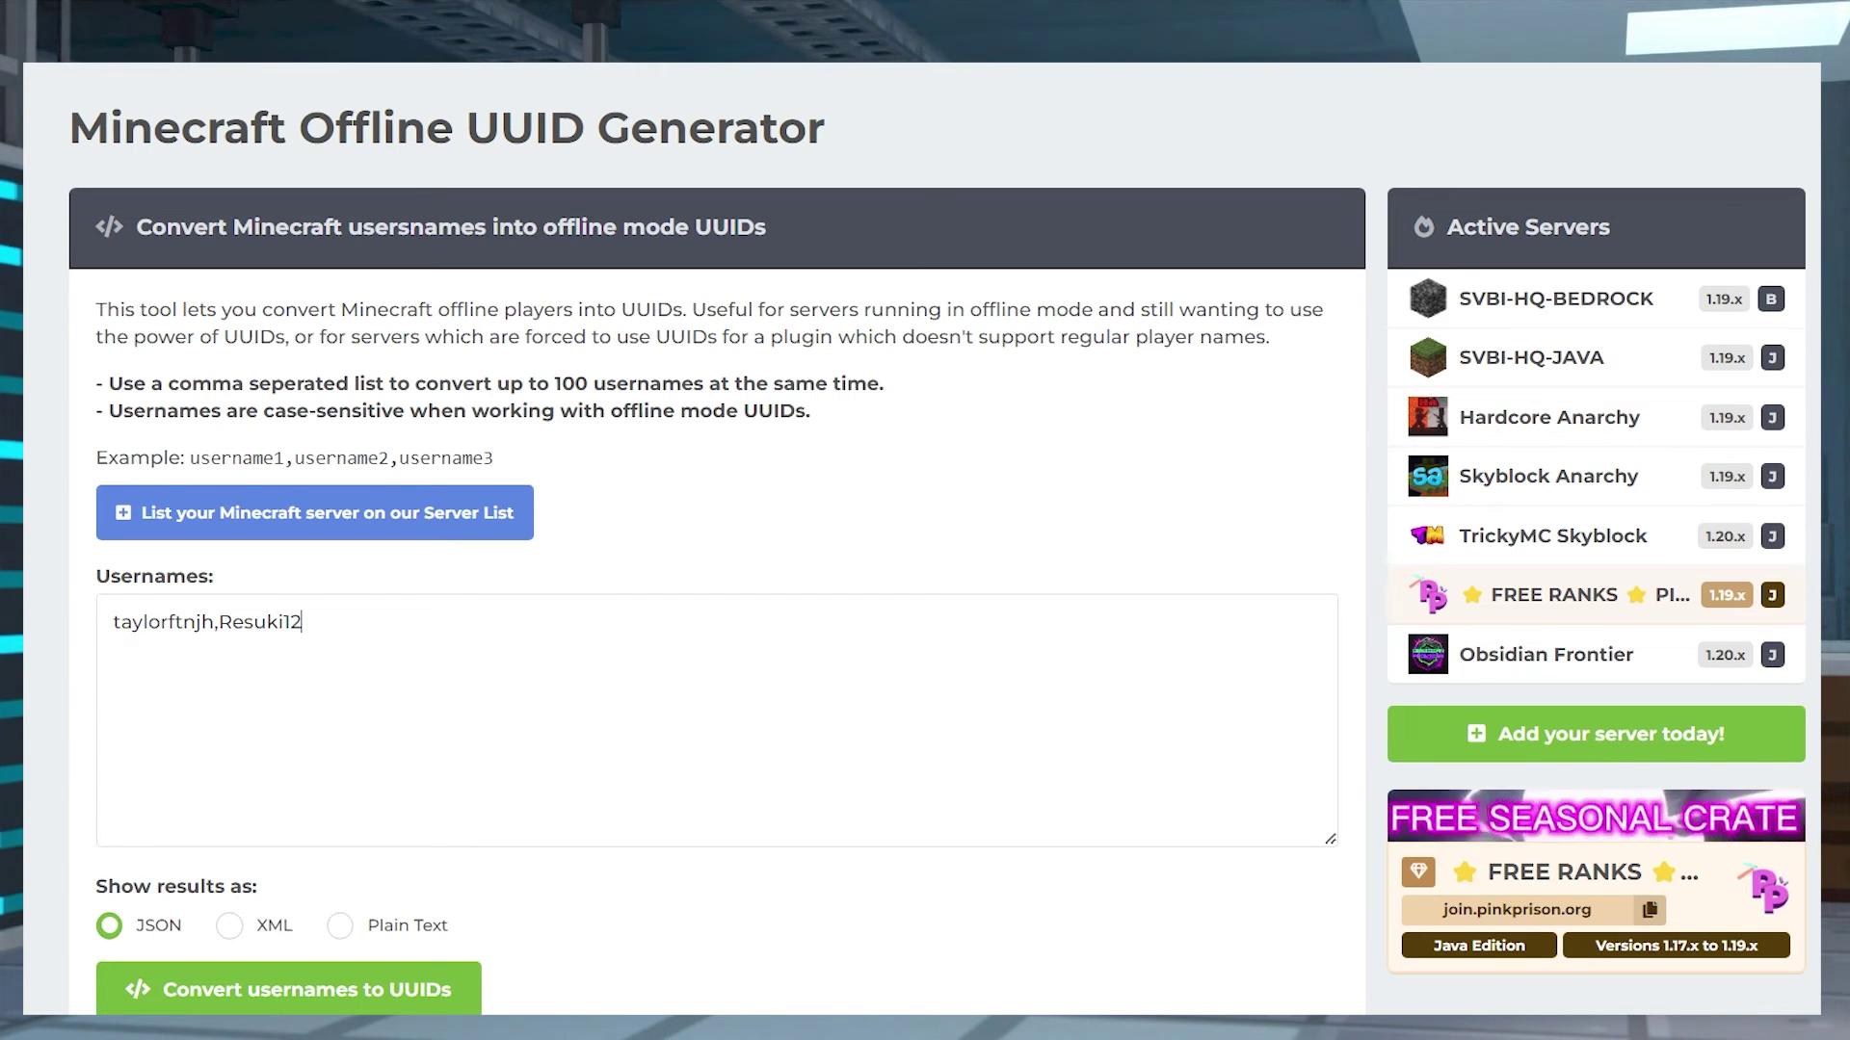
type(",Player")
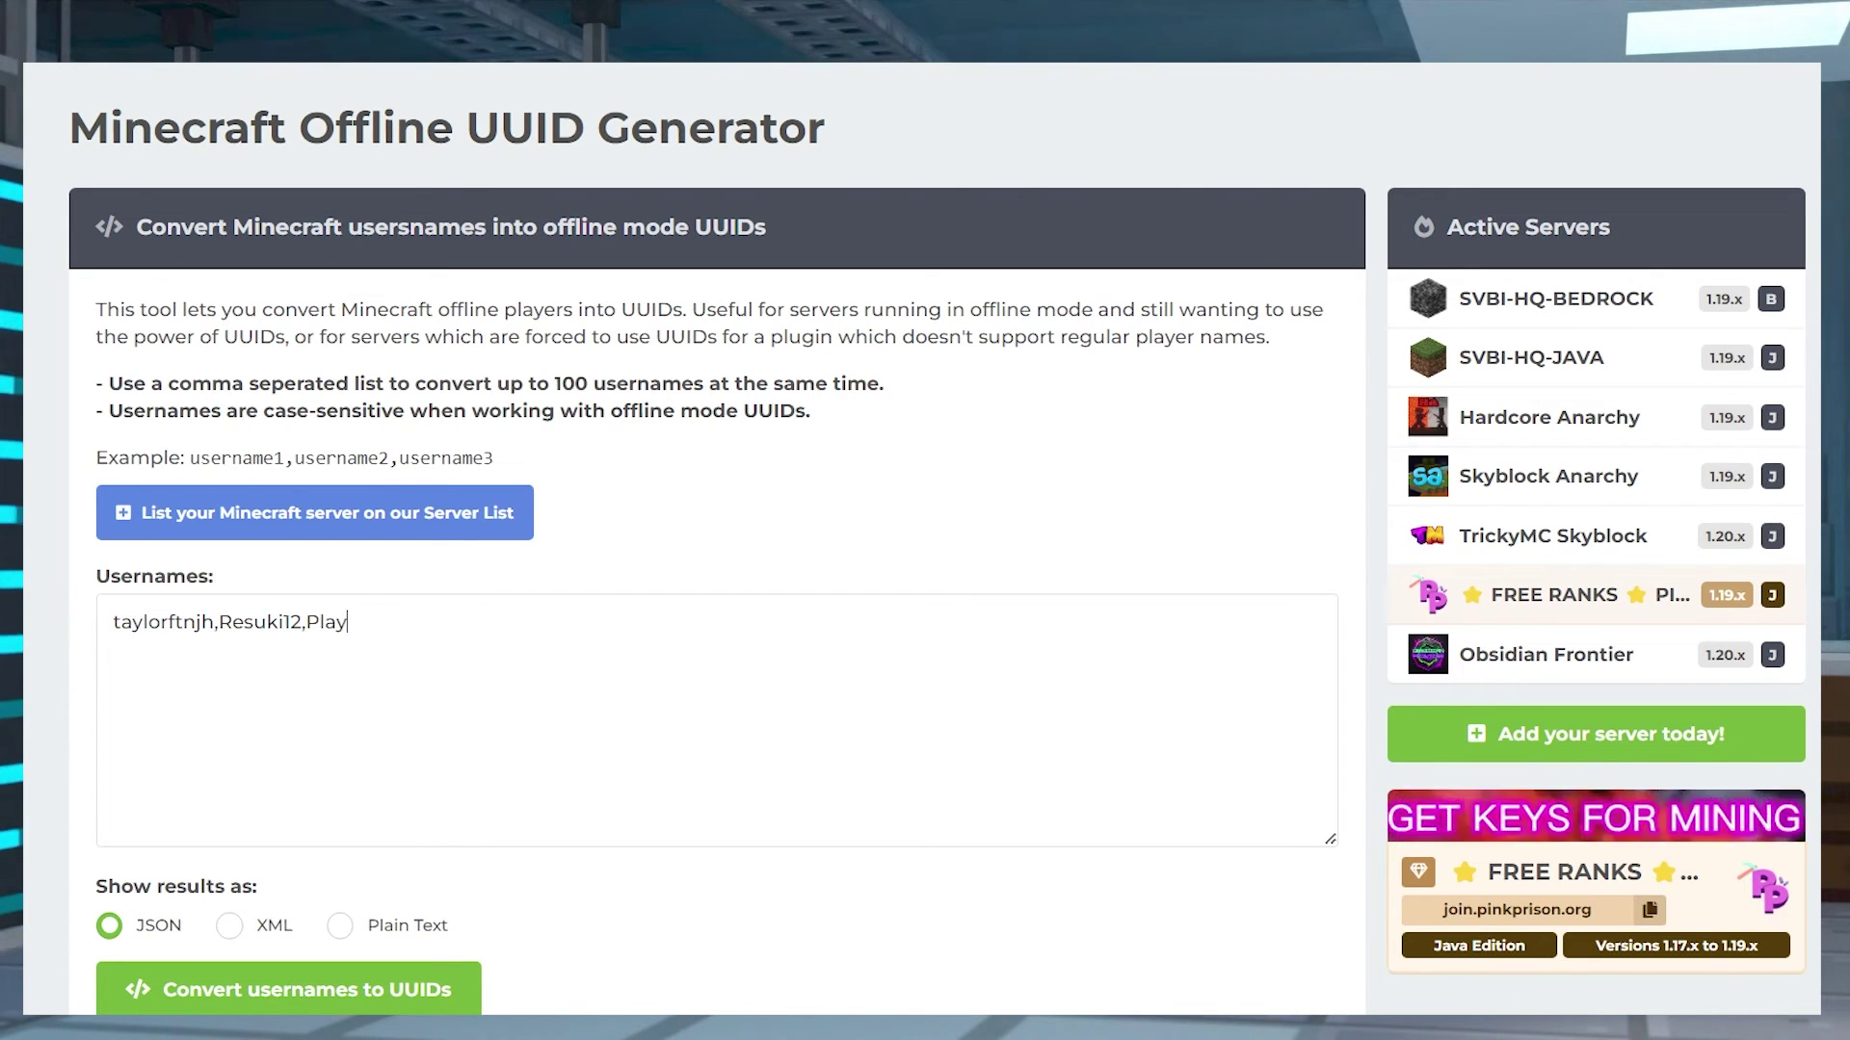
type("3")
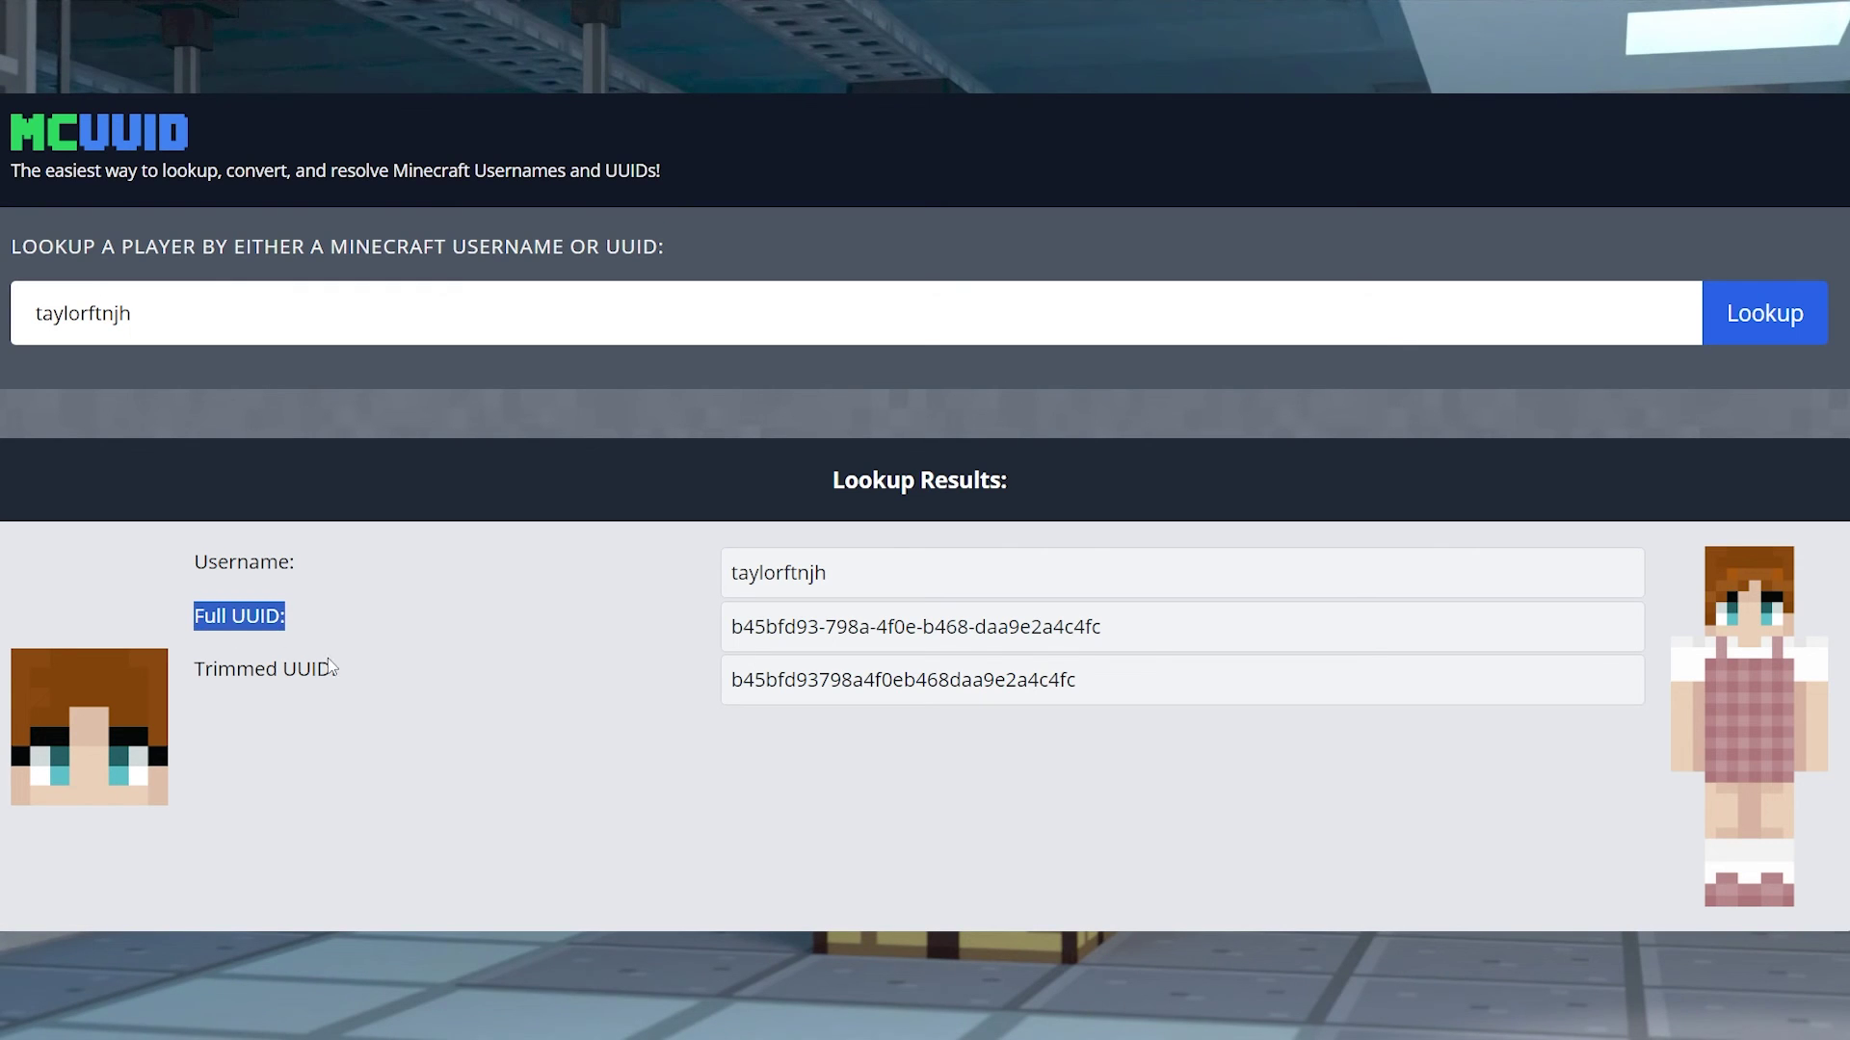
left_click_drag(330, 668, 224, 690)
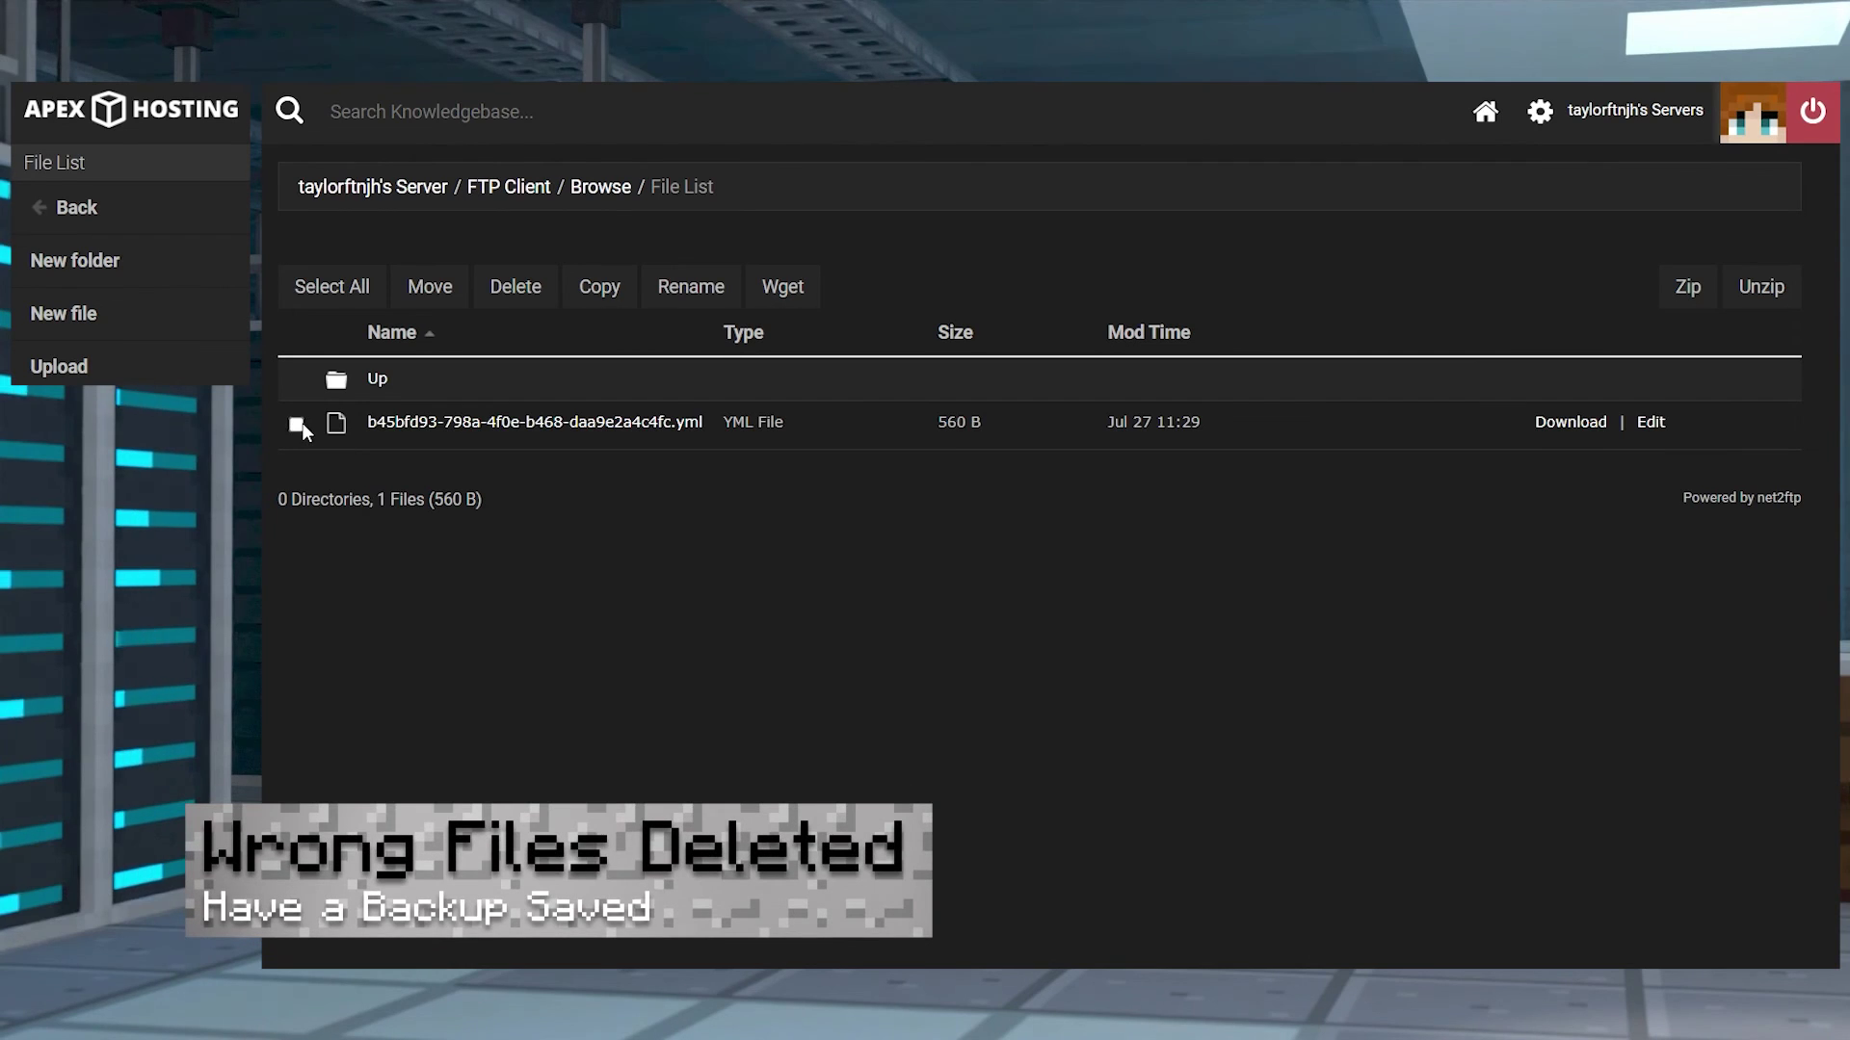
Delete the player's YML file from the server folder and upload the saved copy from the Downloads folder in its place
left_click(299, 426)
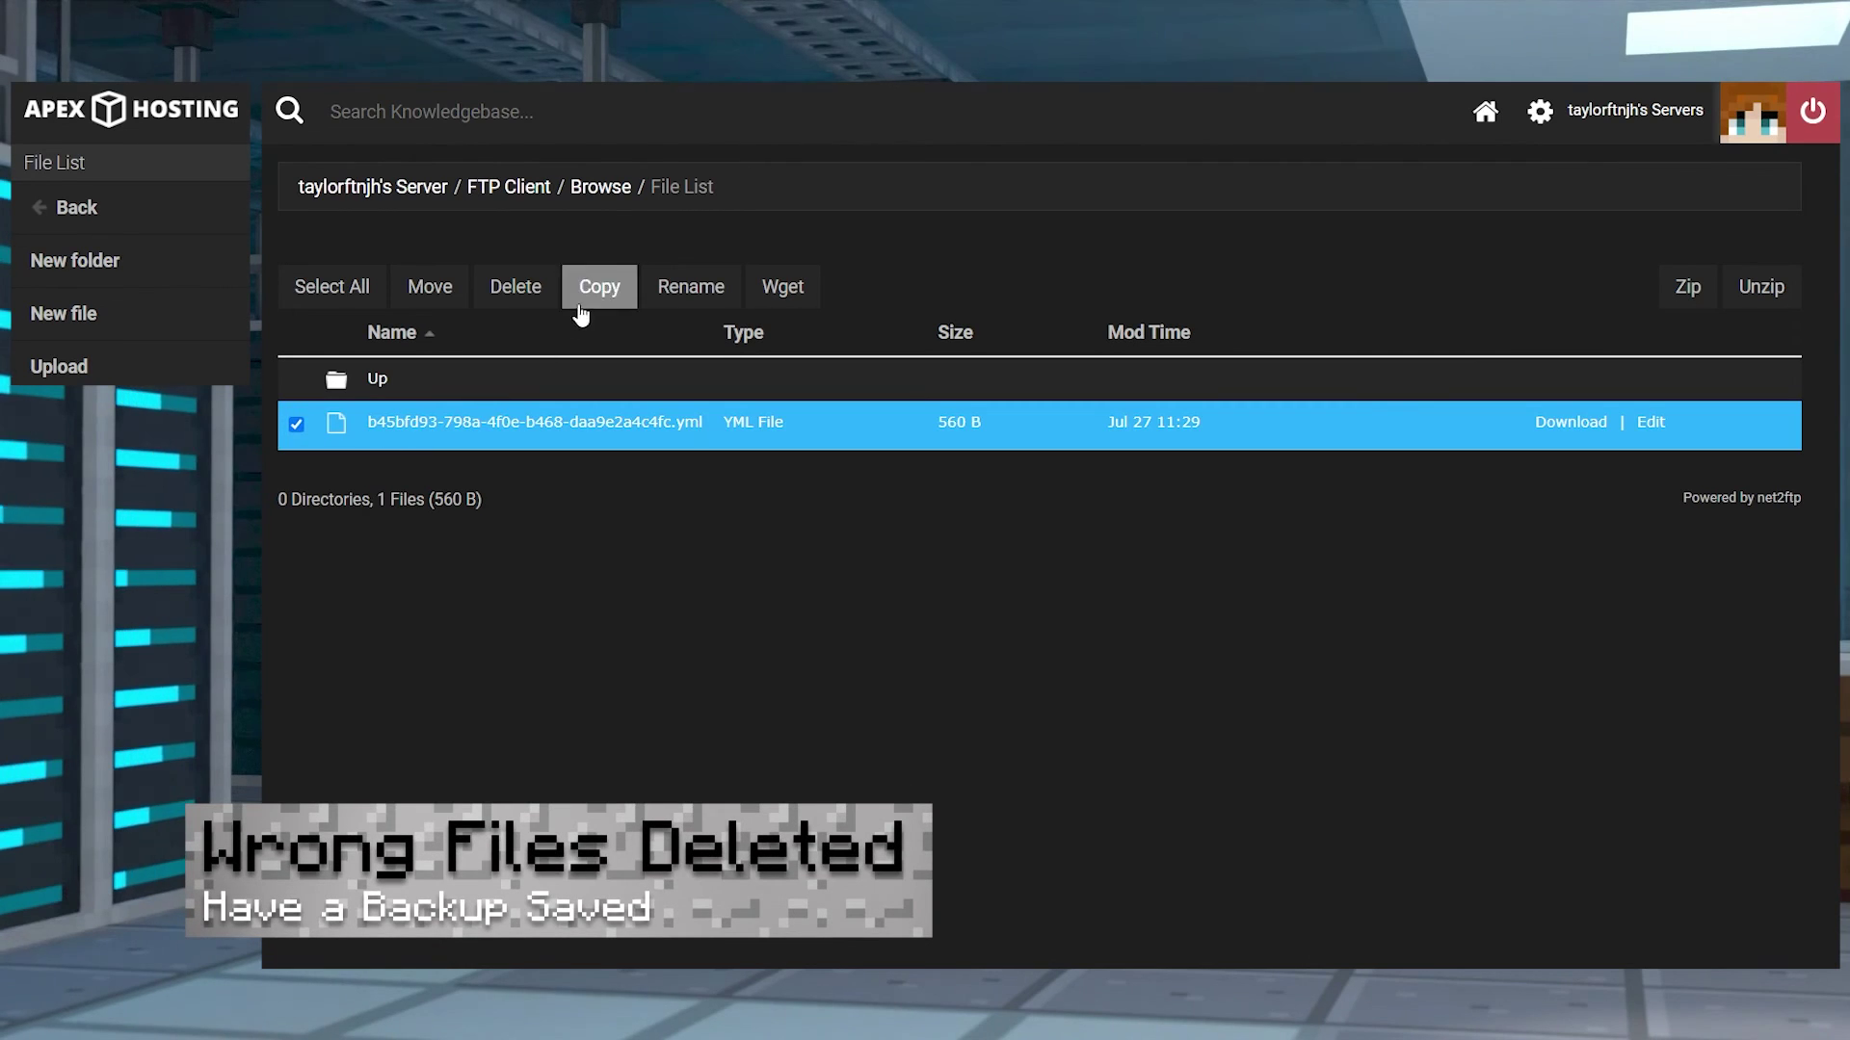
left_click(516, 286)
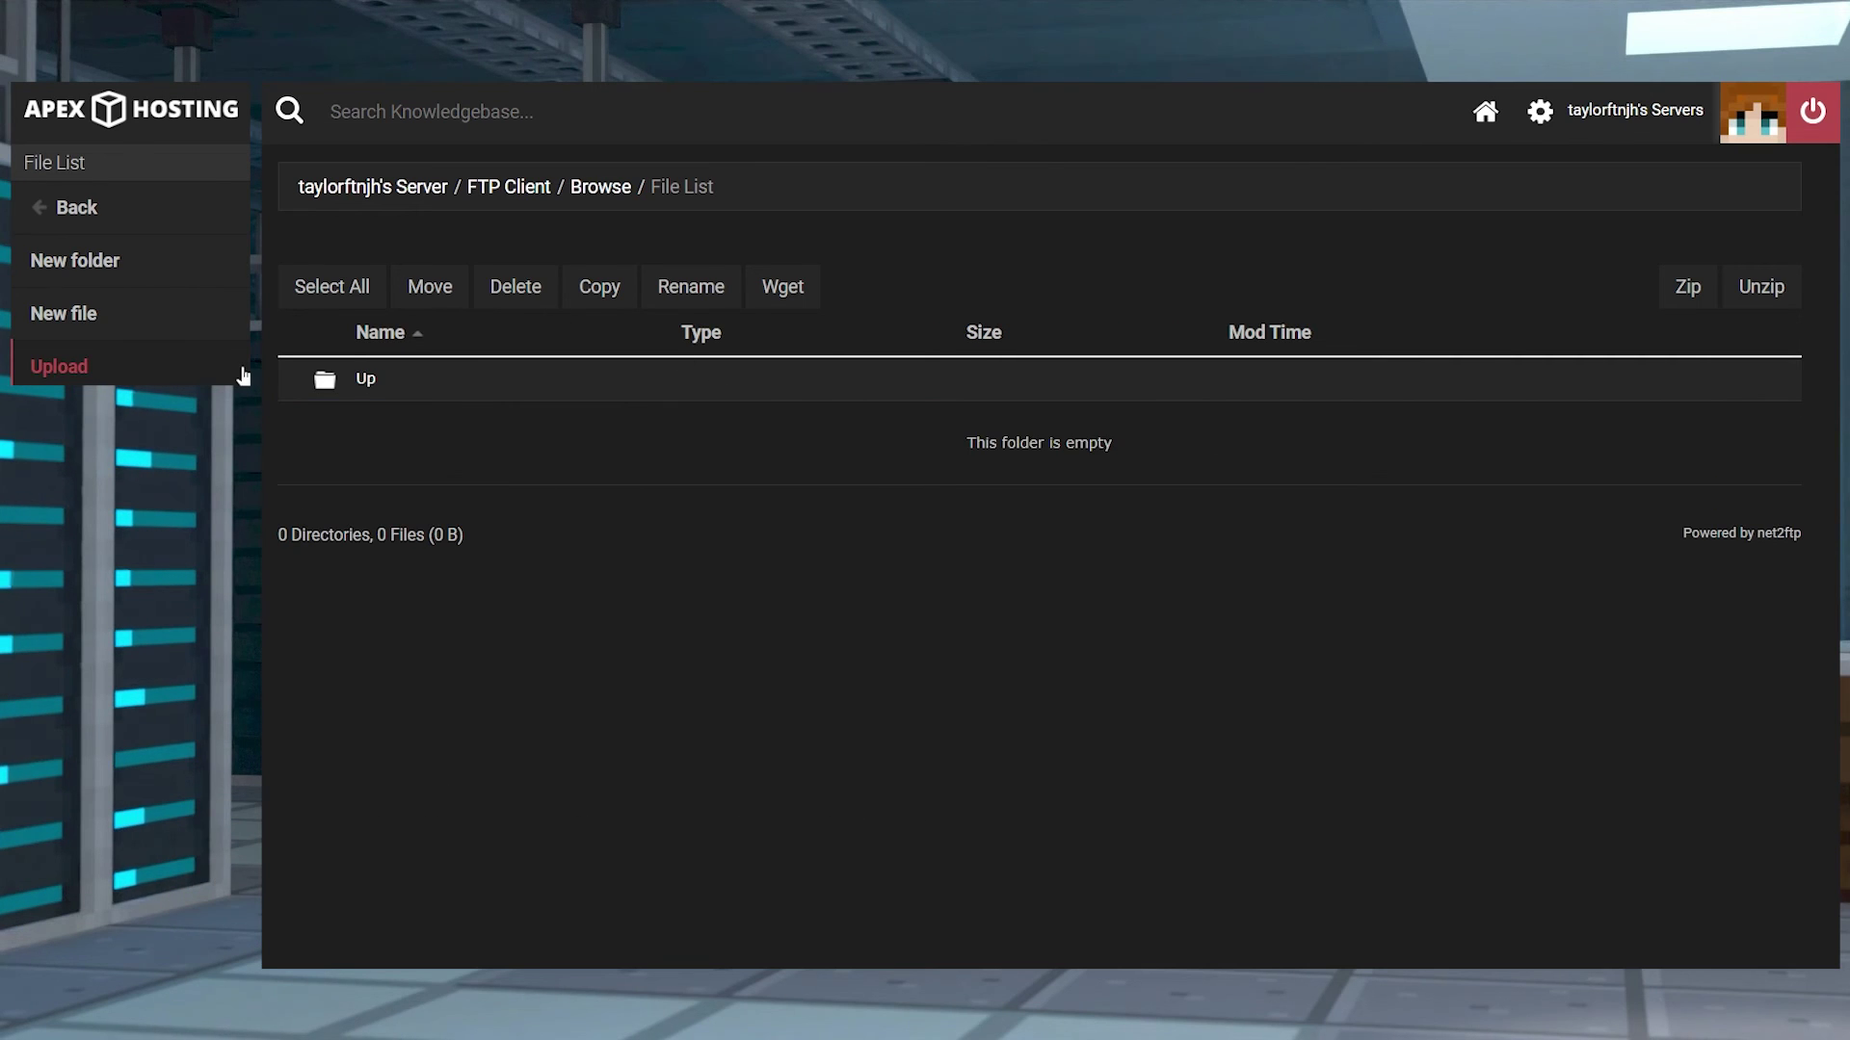
left_click(59, 366)
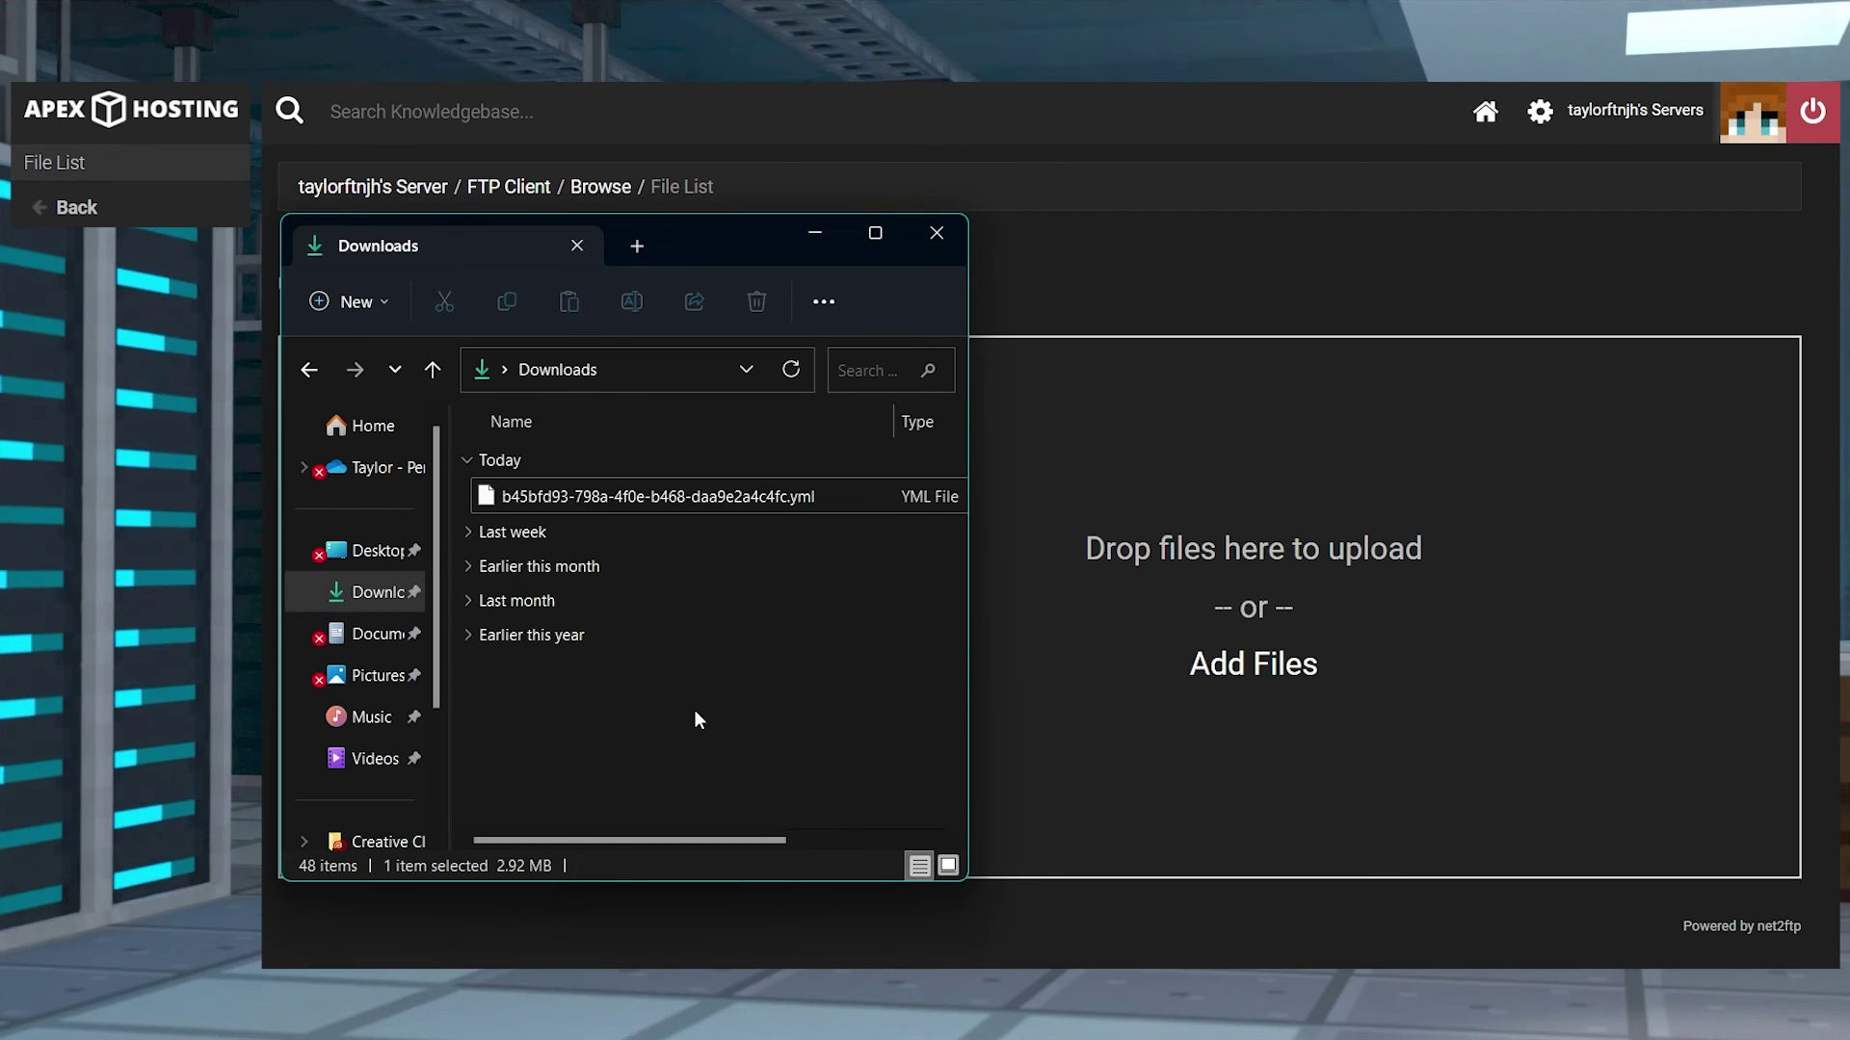
left_click(661, 503)
left_click_drag(657, 500, 1131, 505)
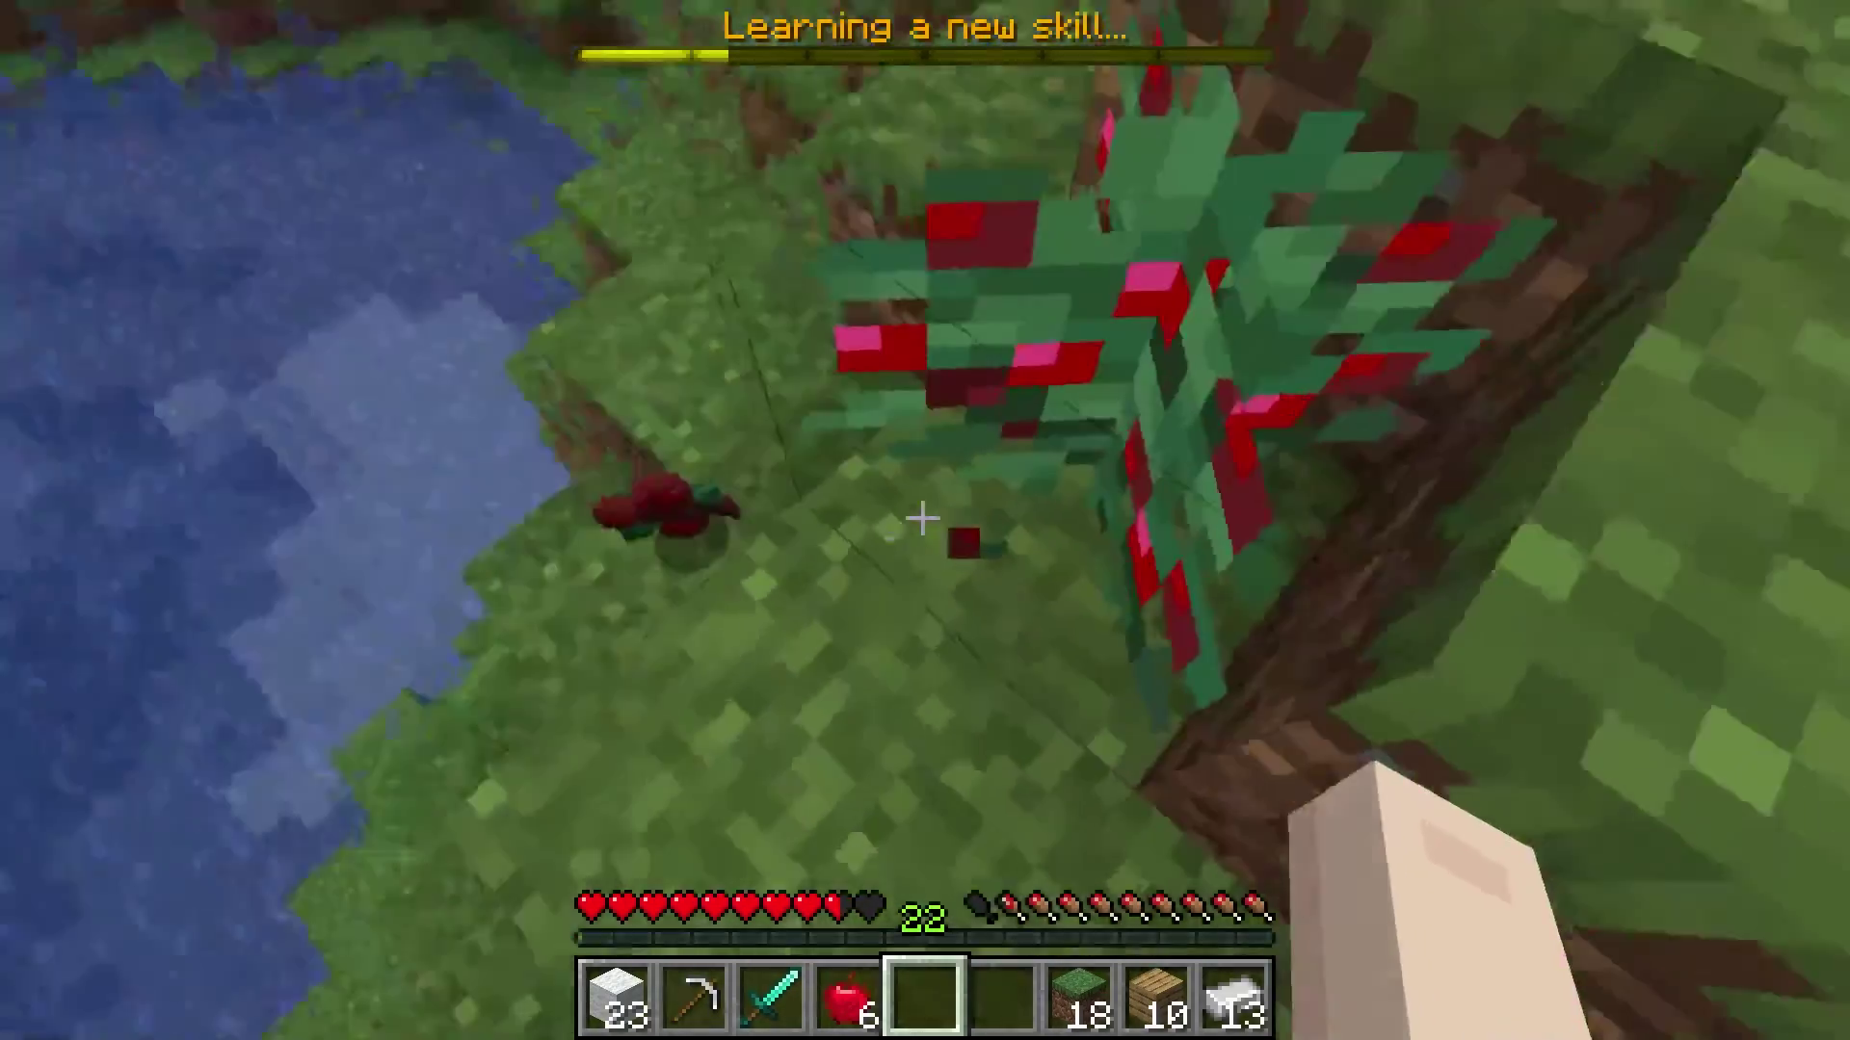
left_click(923, 521)
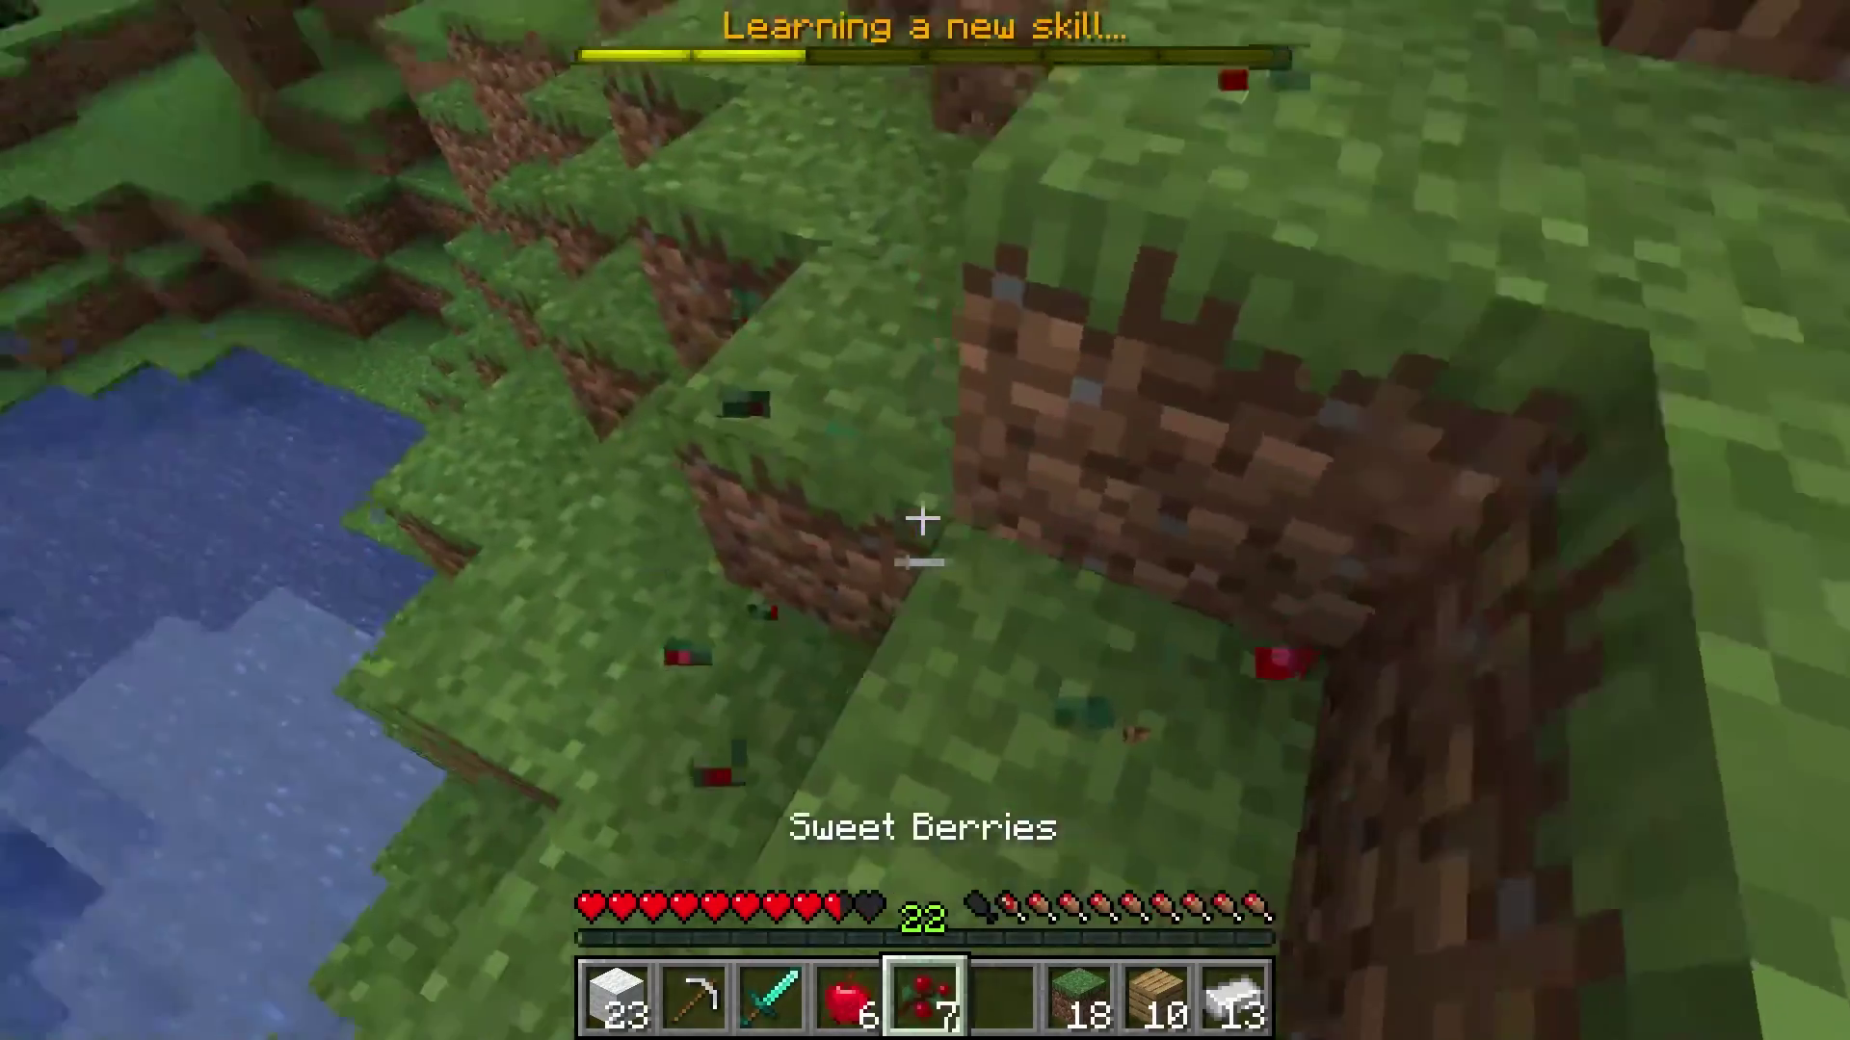